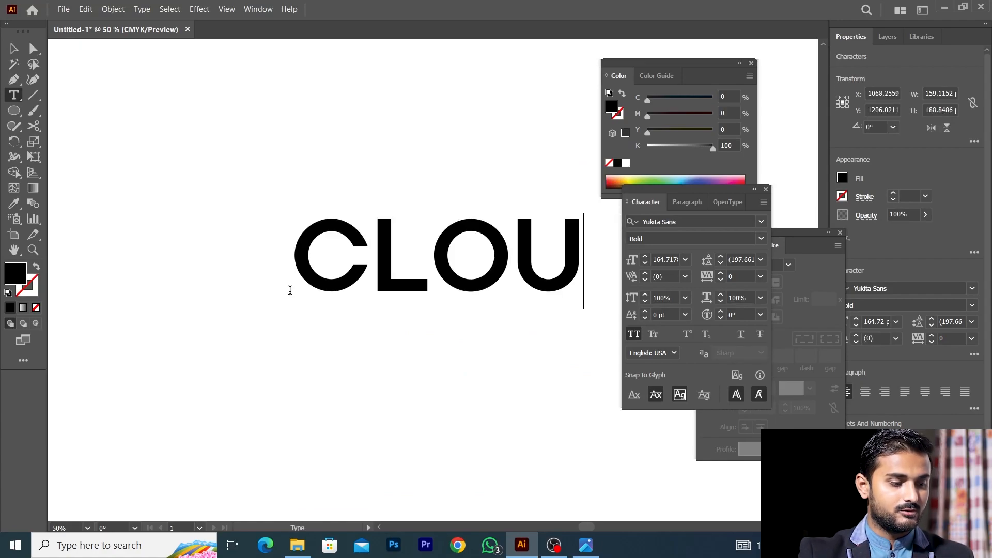
Complete the word CLOUD and set its Yukita Sans font style to Extra Bold.
text(D)
click(14, 48)
drag(511, 261, 367, 261)
click(688, 223)
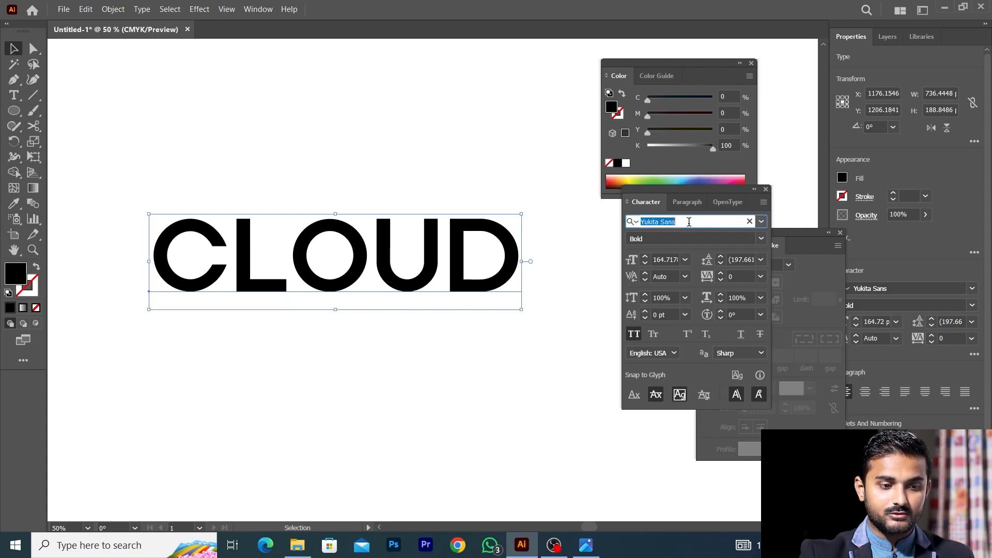
click(683, 238)
click(761, 238)
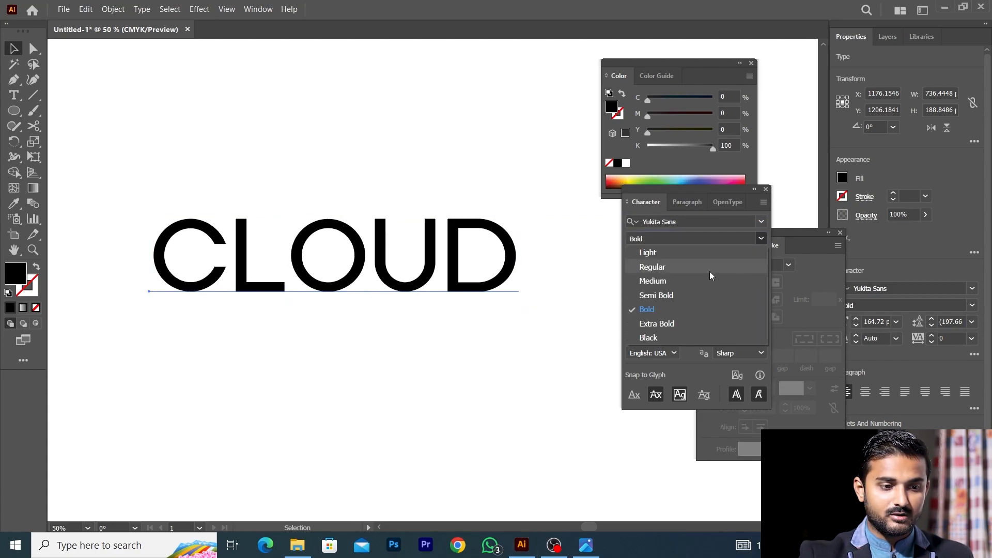
click(654, 328)
scroll(354, 269, left, 2)
scroll(359, 265, up, 1)
Move the floating Color, Character and Paragraph panels aside to clear the space around the text.
drag(674, 199, 622, 68)
drag(692, 64, 837, 117)
drag(683, 188, 785, 194)
scroll(483, 275, left, 1)
Convert the CLOUD text to outlines.
drag(631, 324, 607, 319)
drag(413, 271, 379, 261)
right_click(379, 261)
click(433, 361)
Ungroup the outlined letters and move C and L together closer to the O.
right_click(393, 236)
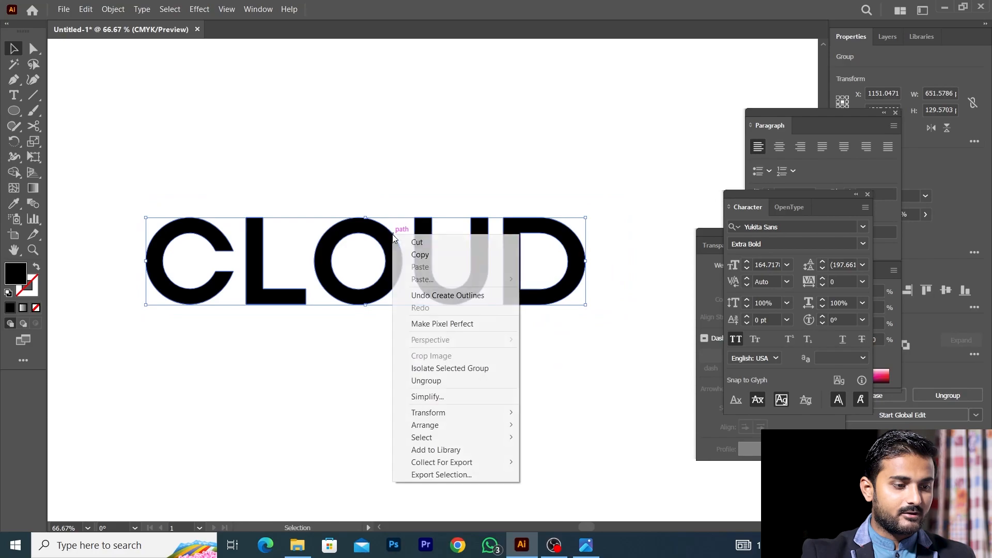
click(440, 382)
click(440, 384)
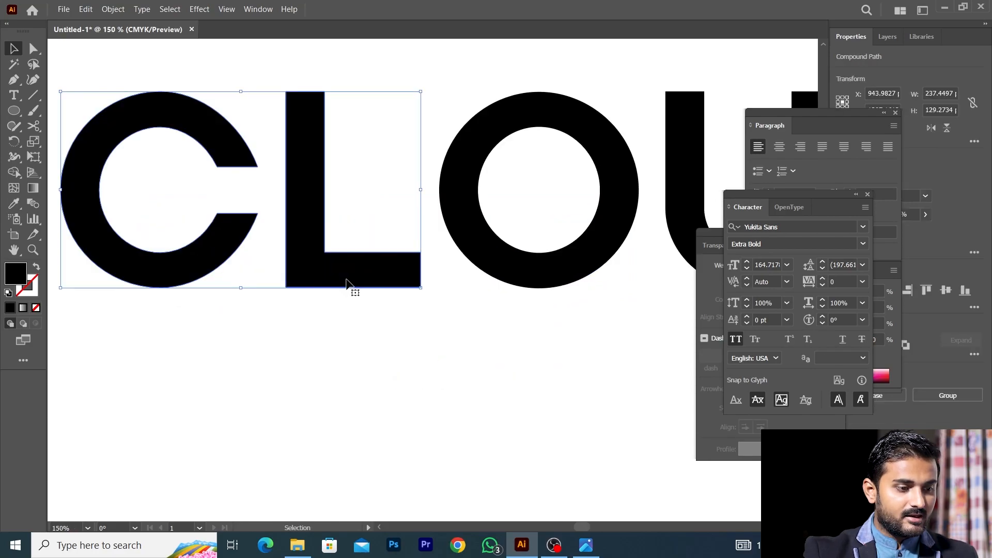
drag(346, 283, 372, 286)
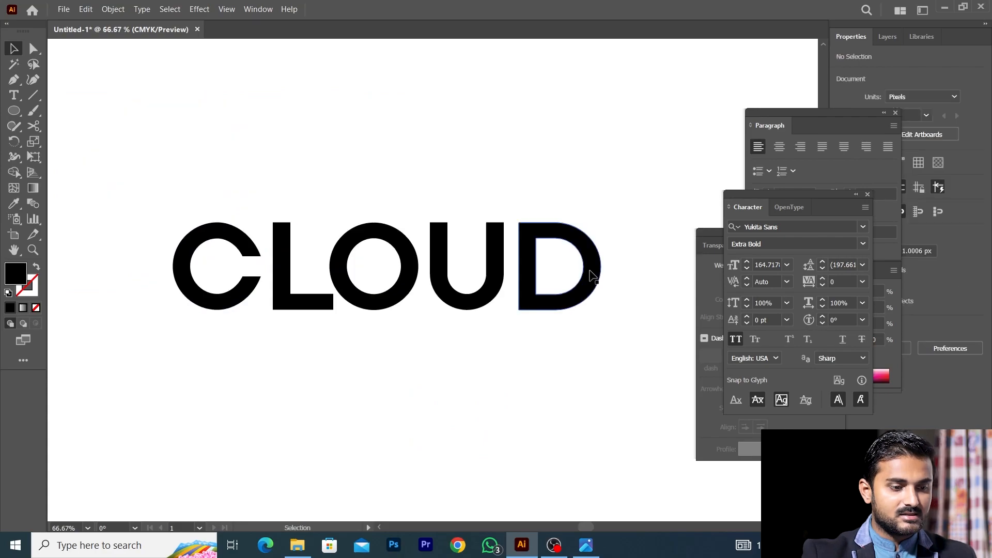
Draw a vertical line about 295 px long through the D and use it to divide the letter with Divide Objects Below.
scroll(589, 274, up, 2)
scroll(491, 246, down, 1)
scroll(468, 242, up, 1)
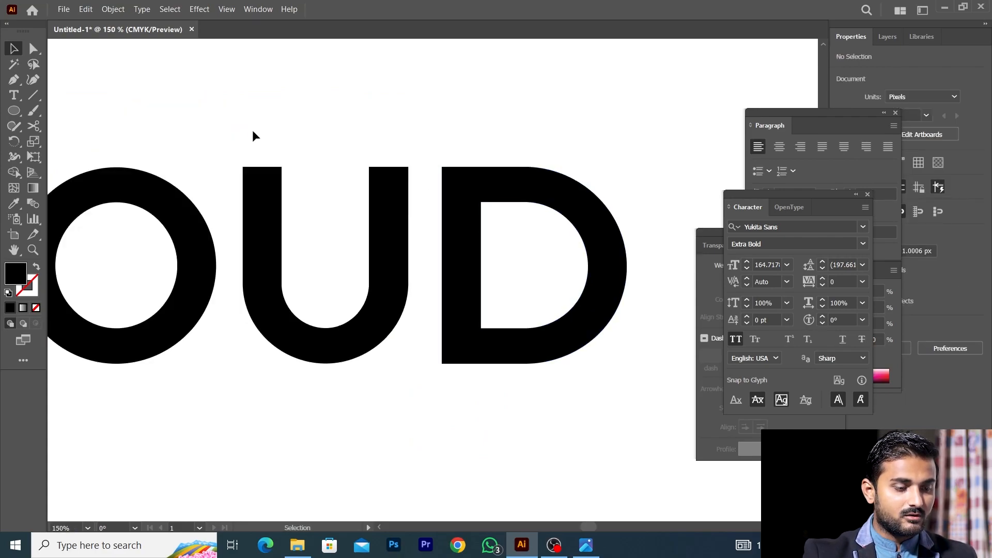
click(33, 95)
drag(494, 196, 493, 425)
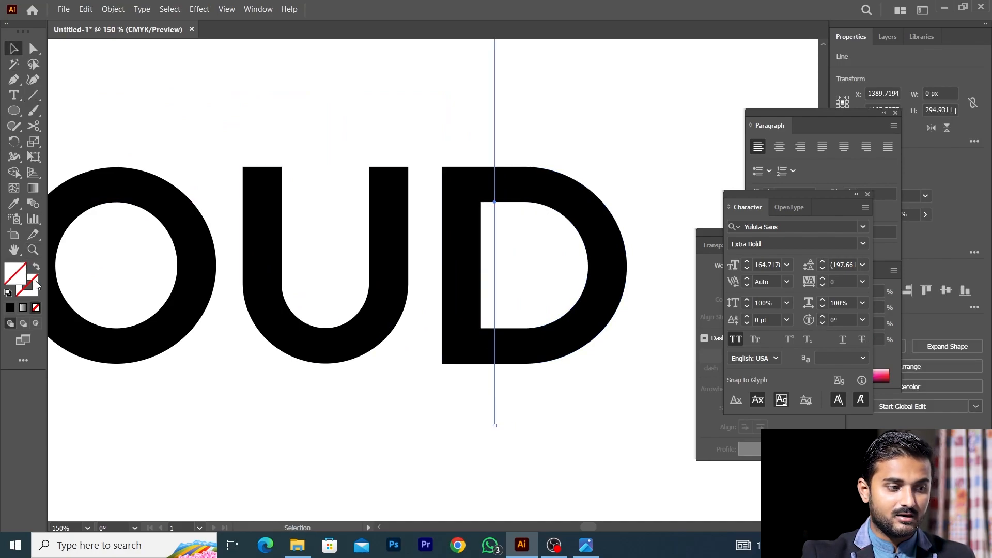
click(113, 9)
mouse_move(200, 287)
click(350, 396)
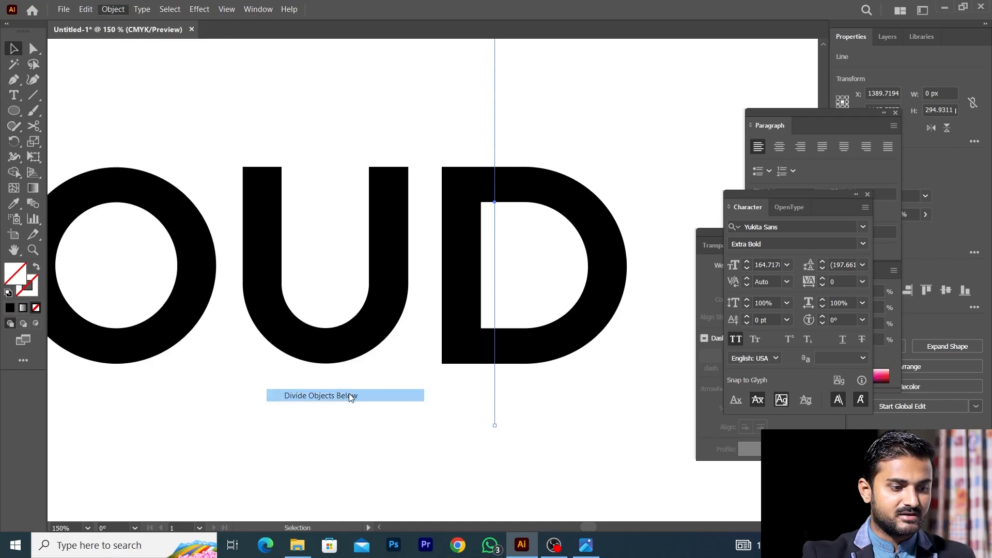
Delete the cut-off stem of the D and move the remaining curve closer to the U.
click(452, 262)
drag(452, 261, 418, 350)
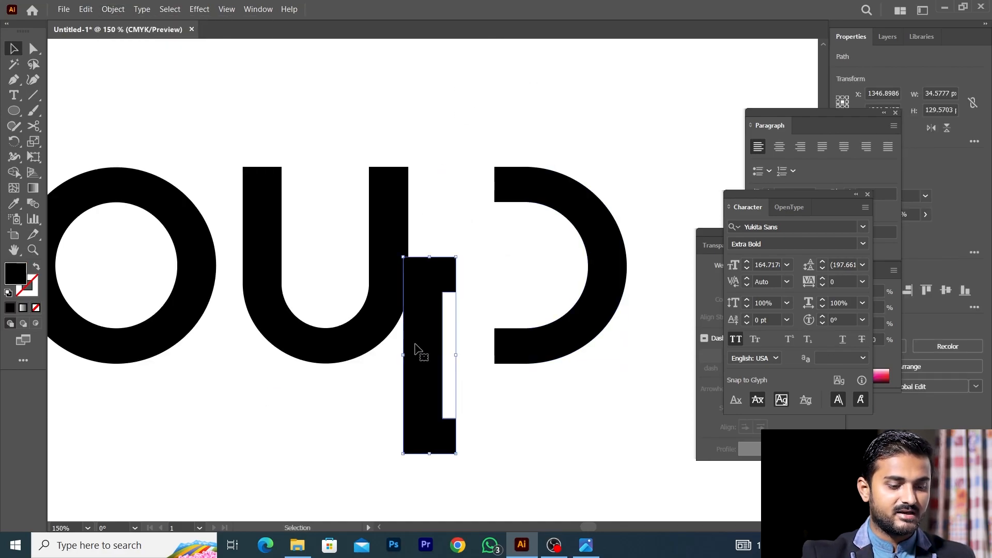
key(Delete)
drag(532, 348, 469, 350)
Extend the open ends of the D's two arms horizontally until they overlap the U.
click(33, 48)
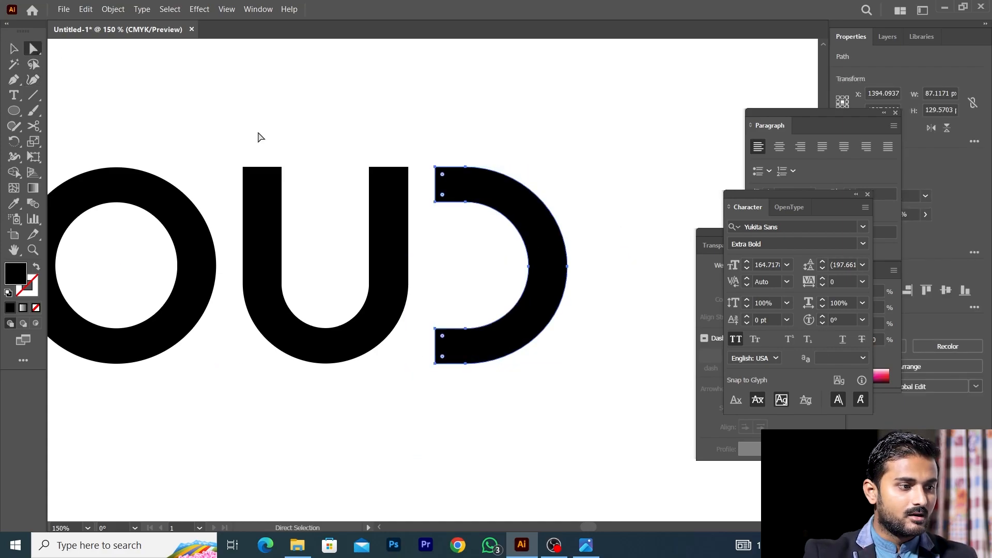
drag(424, 376, 445, 420)
drag(434, 365, 347, 356)
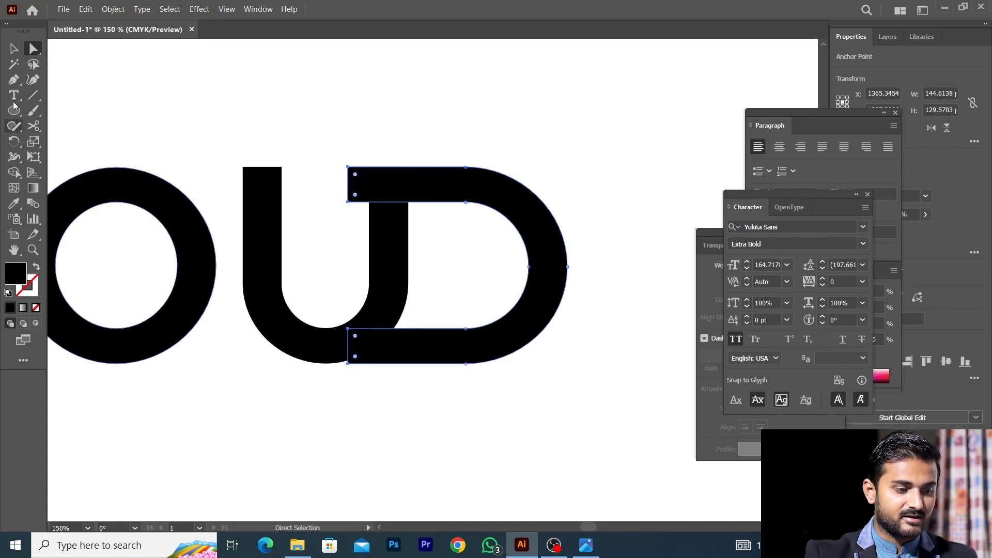
Create an offset path around the letter U with an 8 px offset and Miter joins.
click(14, 48)
click(171, 145)
click(262, 223)
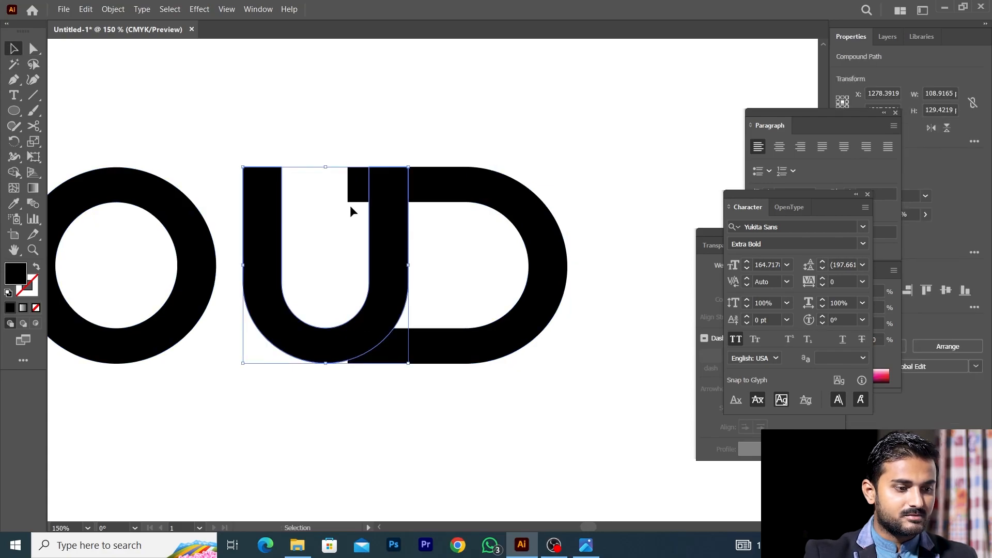
click(113, 9)
mouse_move(222, 288)
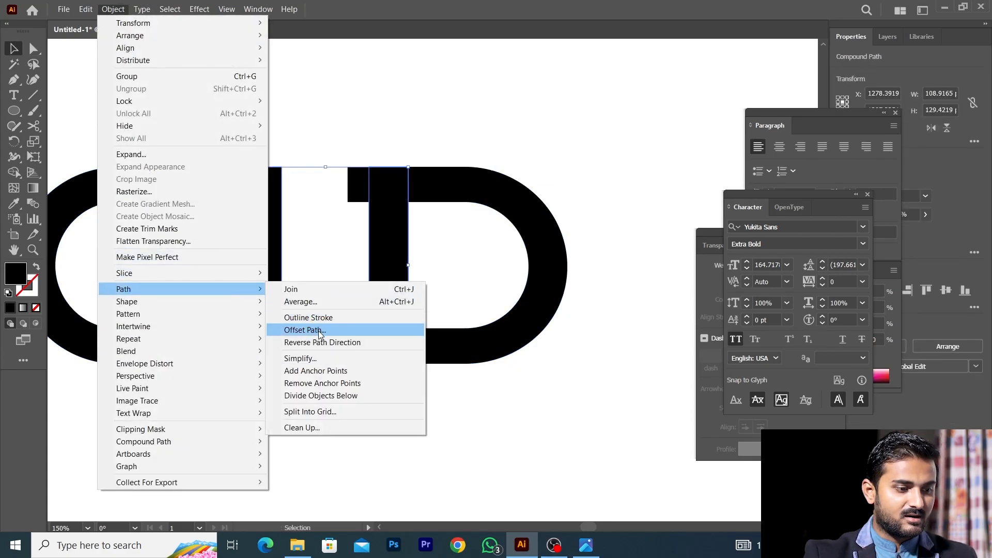
click(326, 328)
key(Up)
key(Up)
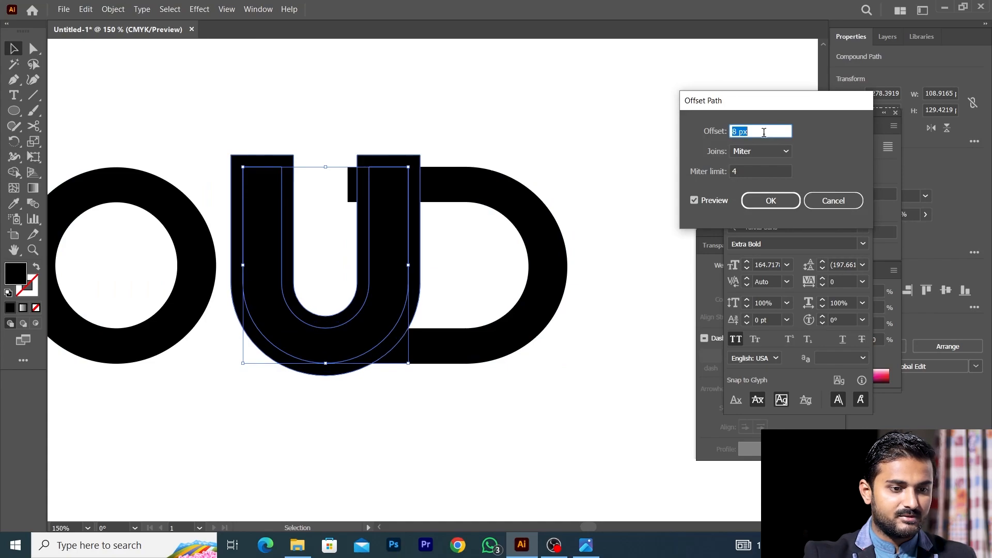
click(768, 201)
Use the Shape Builder to remove the U's offset outline and the D's overlapping ends, leaving a gap between the two letters.
shift+click(472, 188)
click(13, 176)
alt+drag(405, 158, 352, 343)
alt+click(354, 176)
key(ctrl+minus)
key(ctrl+minus)
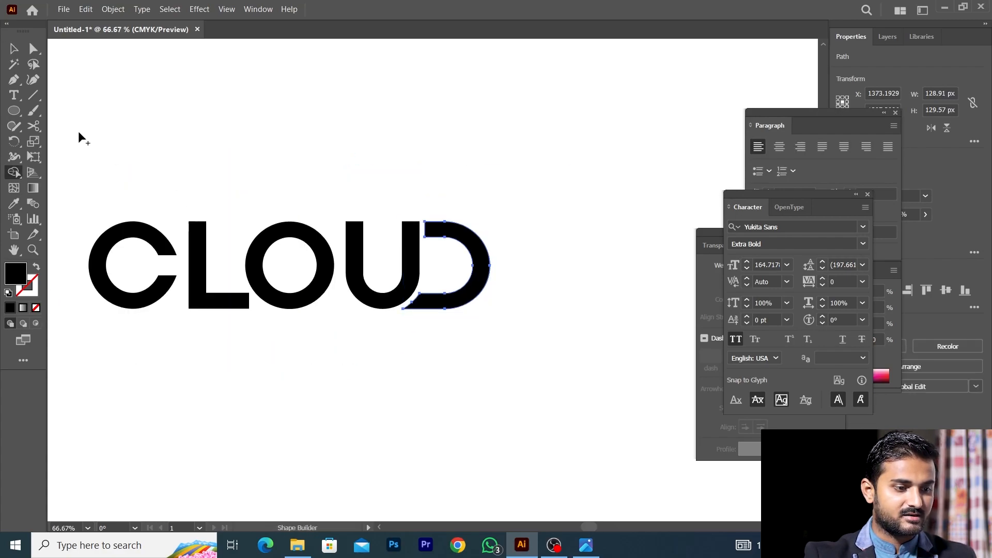
click(17, 52)
click(352, 209)
Check the cloud logo reference in the image viewer, return to Illustrator and delete the letter O.
scroll(353, 210, left, 2)
scroll(363, 253, up, 1)
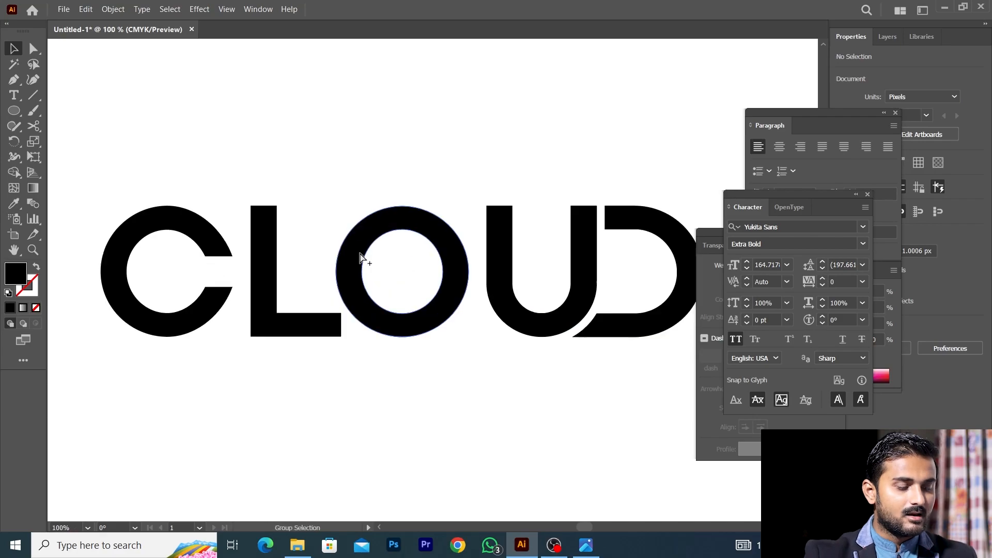
click(582, 542)
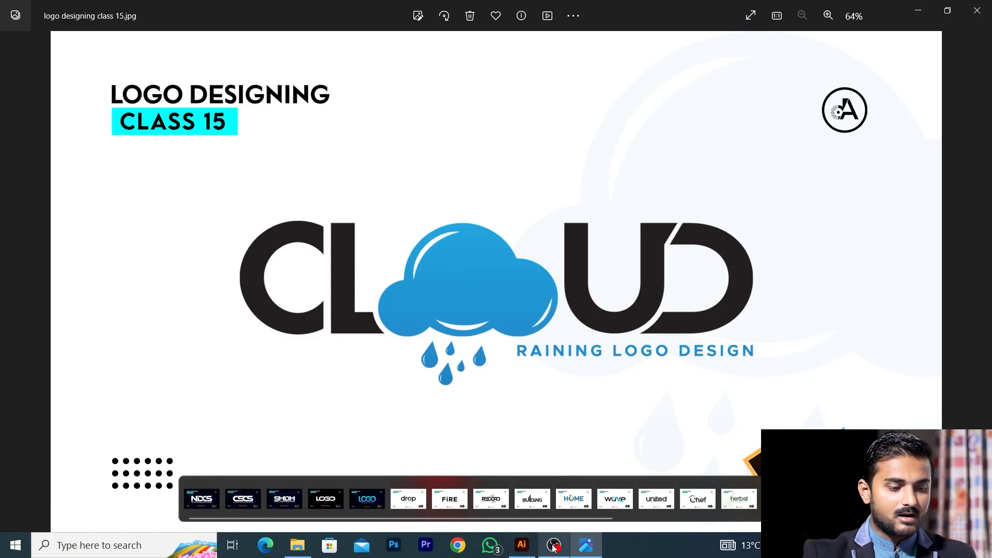
click(522, 545)
click(399, 333)
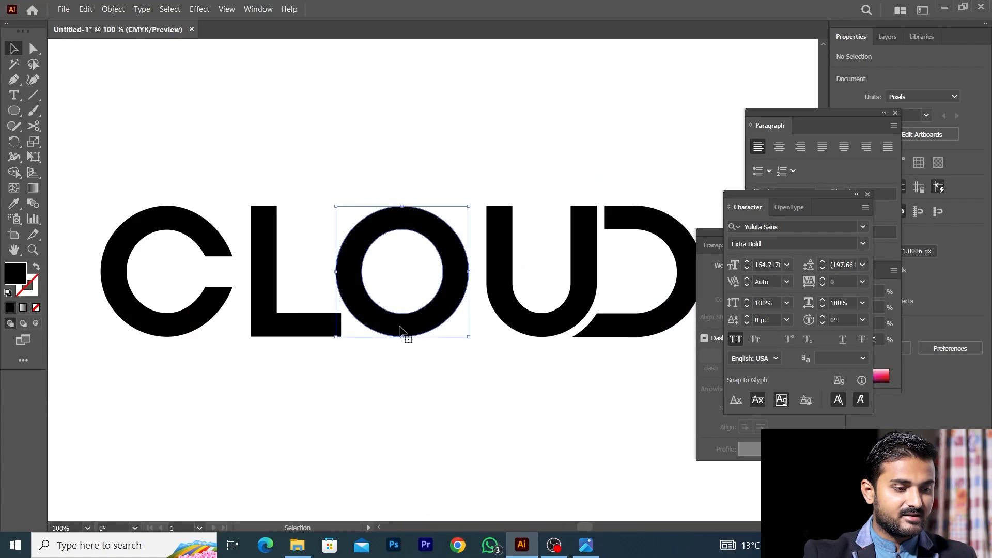
click(36, 267)
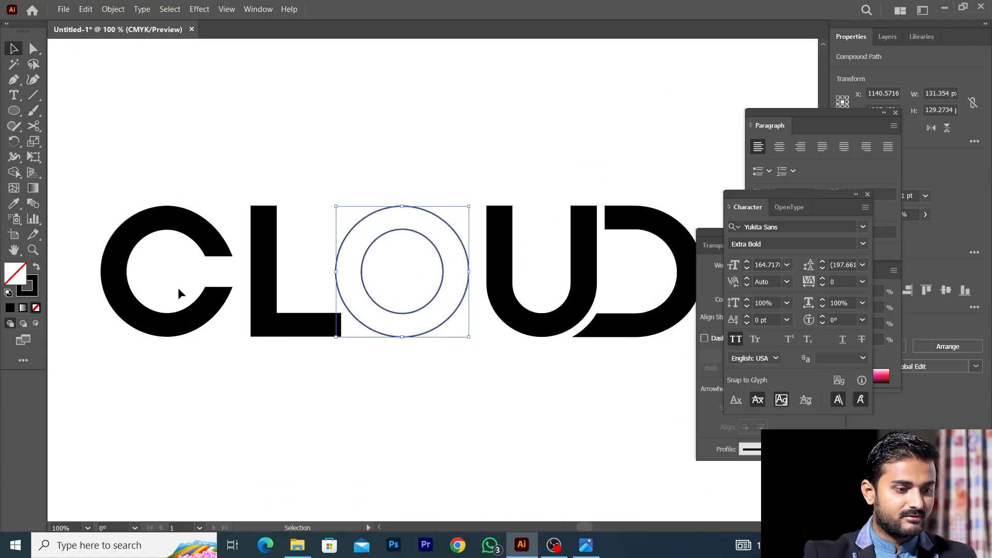
key(ctrl+z)
scroll(470, 365, down, 2)
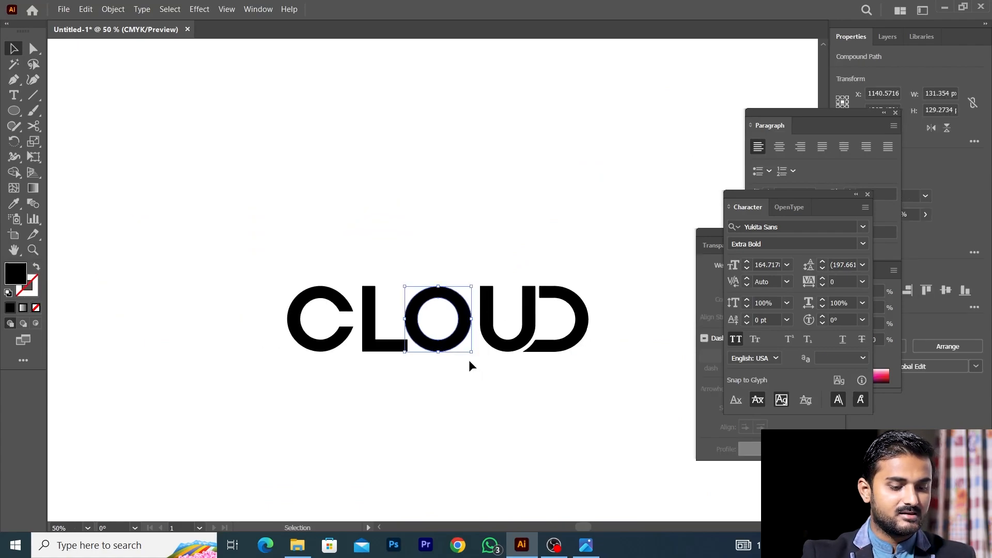
key(Delete)
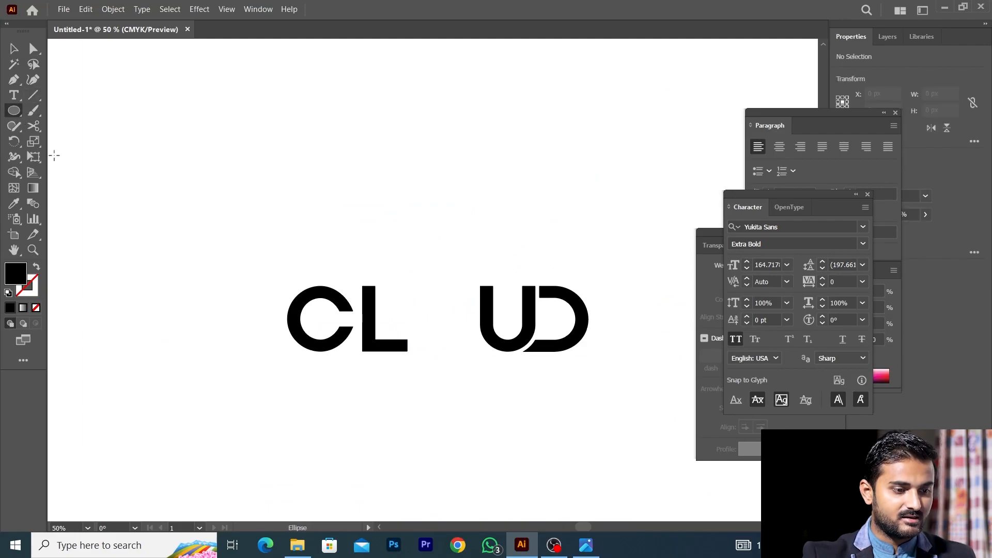
Move the letters C and L away from the U to widen the gap left by the O.
click(8, 46)
drag(210, 180, 375, 385)
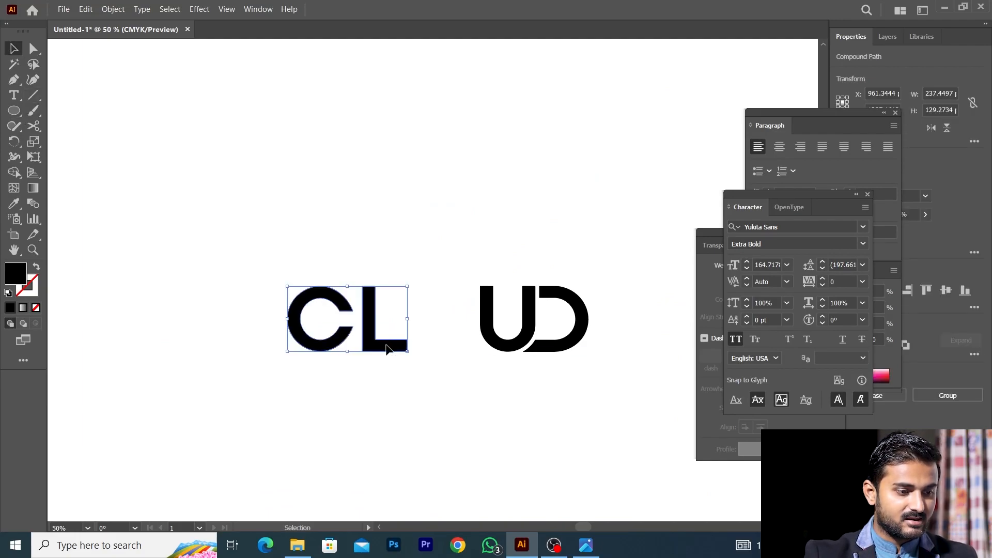
drag(388, 345, 356, 345)
click(200, 189)
Draw a black circle about 129 px in diameter in the gap and move it above the wordmark.
key(l)
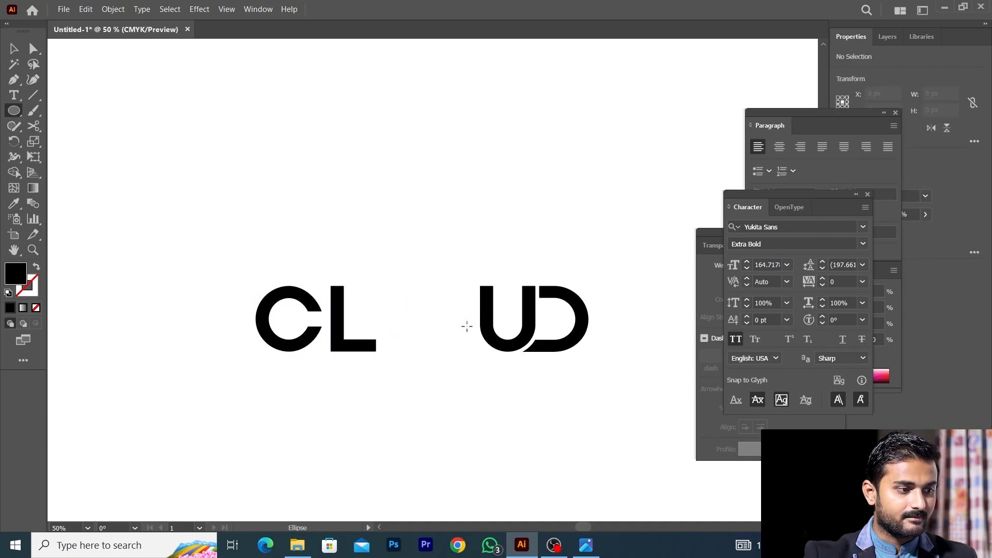
drag(427, 316, 451, 351)
drag(434, 310, 430, 171)
key(ctrl+1)
click(322, 229)
Duplicate the circle and scale the copies into a small left and a medium right circle overlapping the large one.
drag(443, 206, 367, 213)
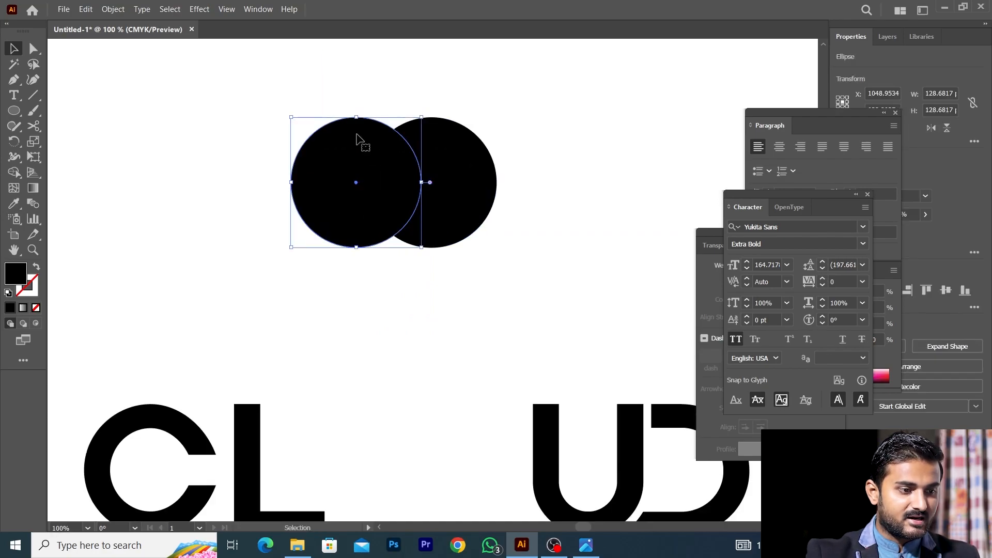
drag(357, 120, 497, 166)
click(345, 174)
click(327, 162)
click(541, 153)
drag(511, 209, 517, 210)
drag(504, 166, 506, 161)
click(548, 181)
scroll(534, 219, down, 3)
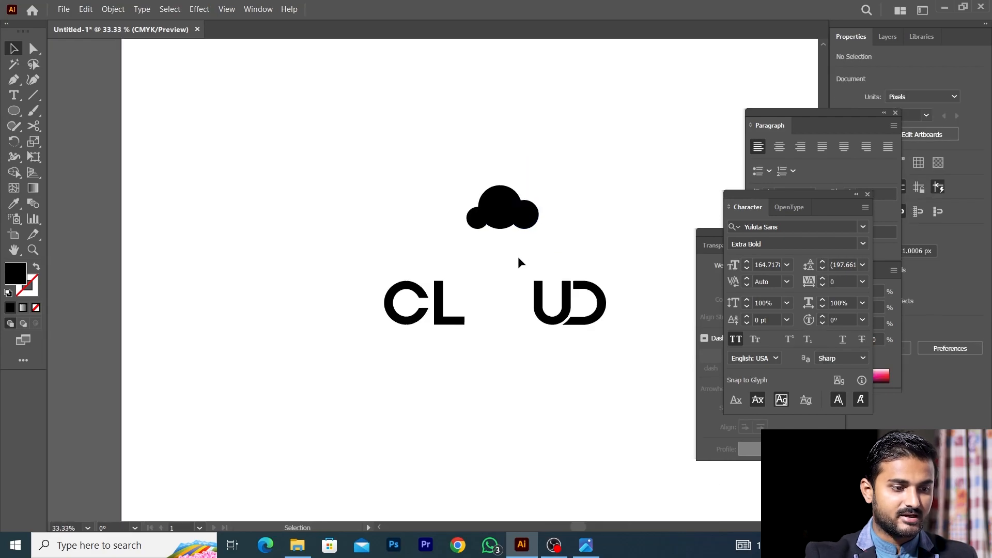
scroll(517, 256, up, 1)
Align the three circles along their bottom edges and shift the small left circle closer to the large one.
drag(550, 217, 551, 219)
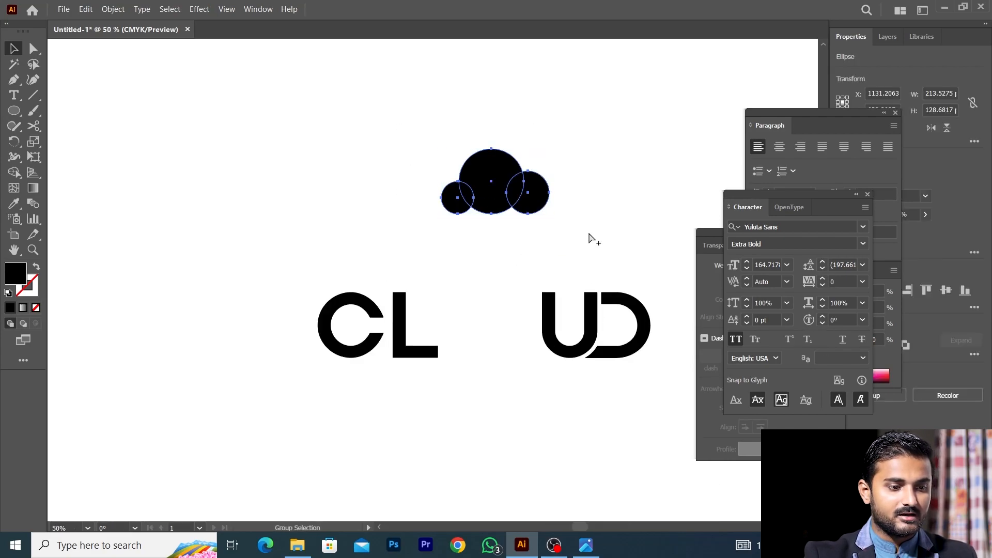
scroll(591, 237, up, 2)
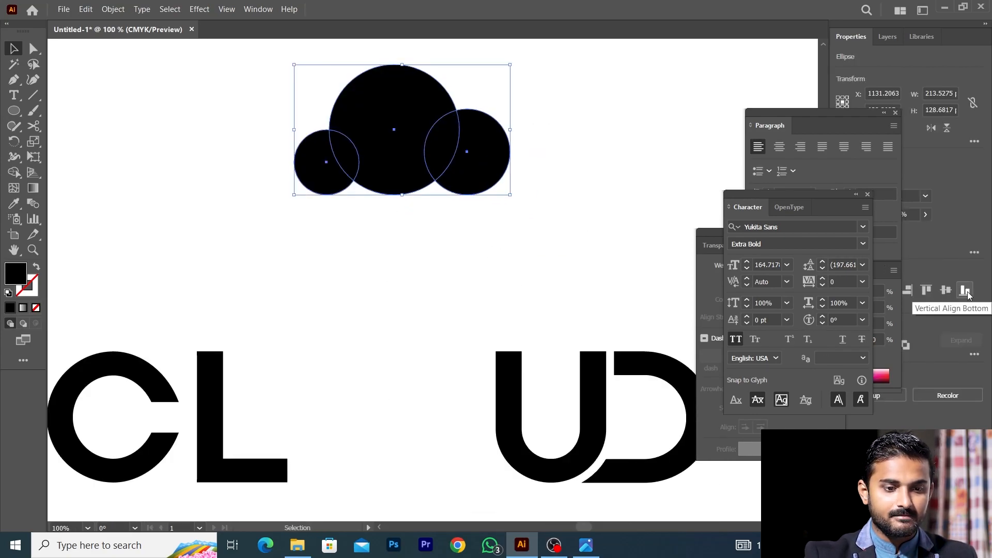
click(591, 242)
scroll(332, 159, up, 2)
drag(343, 177, 352, 182)
scroll(414, 258, down, 2)
drag(379, 258, 552, 110)
click(435, 283)
scroll(435, 283, down, 3)
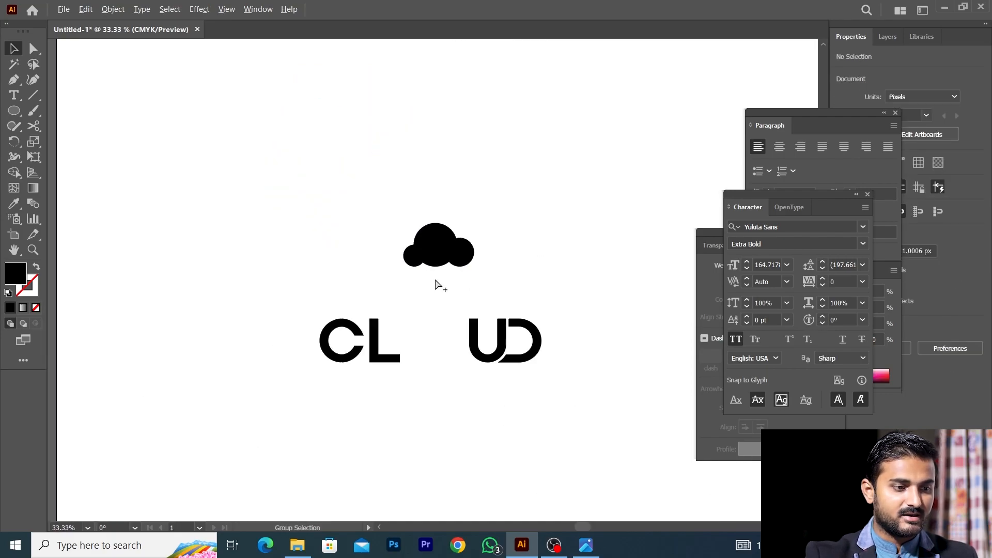
Clear the floating panels out of the way and unite the three circles into a single cloud shape.
click(432, 243)
scroll(445, 275, up, 2)
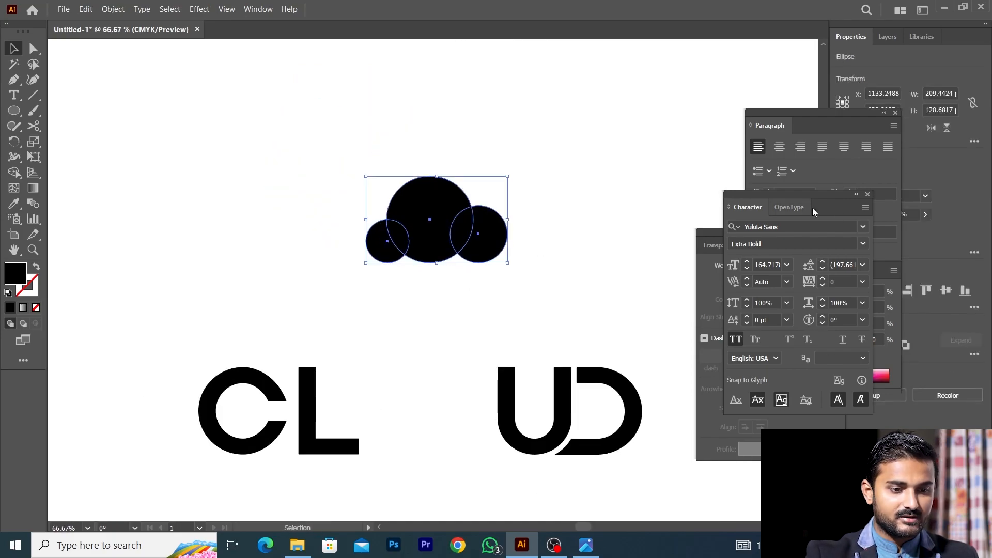
click(867, 195)
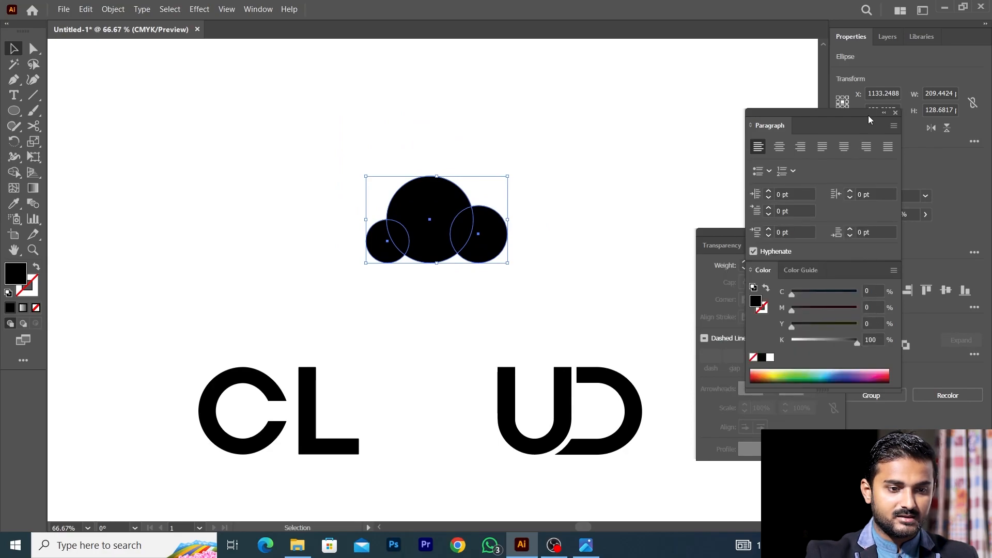
drag(869, 119, 818, 385)
drag(819, 237, 828, 364)
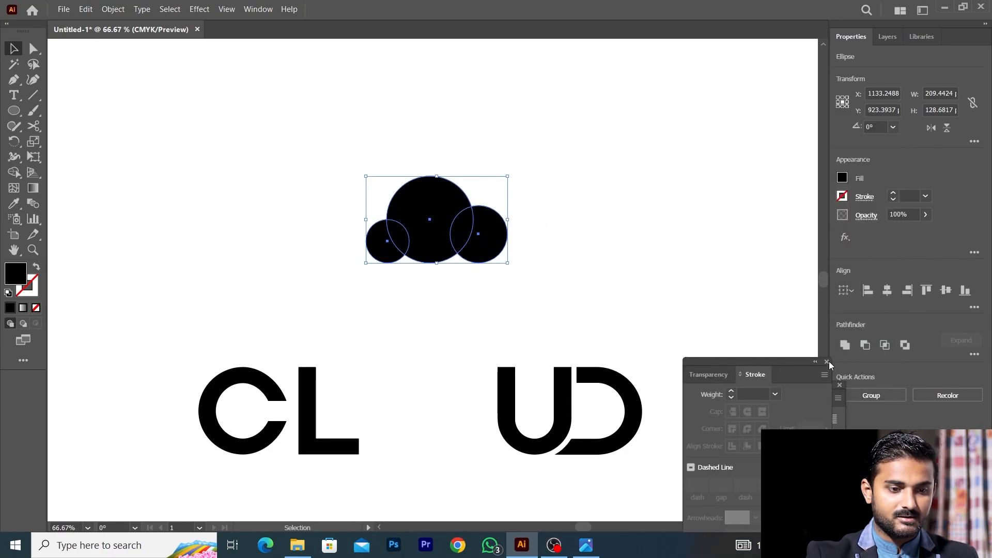
click(846, 345)
Move the cloud into the gap between L and U, and shift C and L outward to make room.
scroll(500, 253, down, 3)
scroll(532, 239, up, 1)
drag(509, 224, 510, 317)
scroll(509, 316, up, 2)
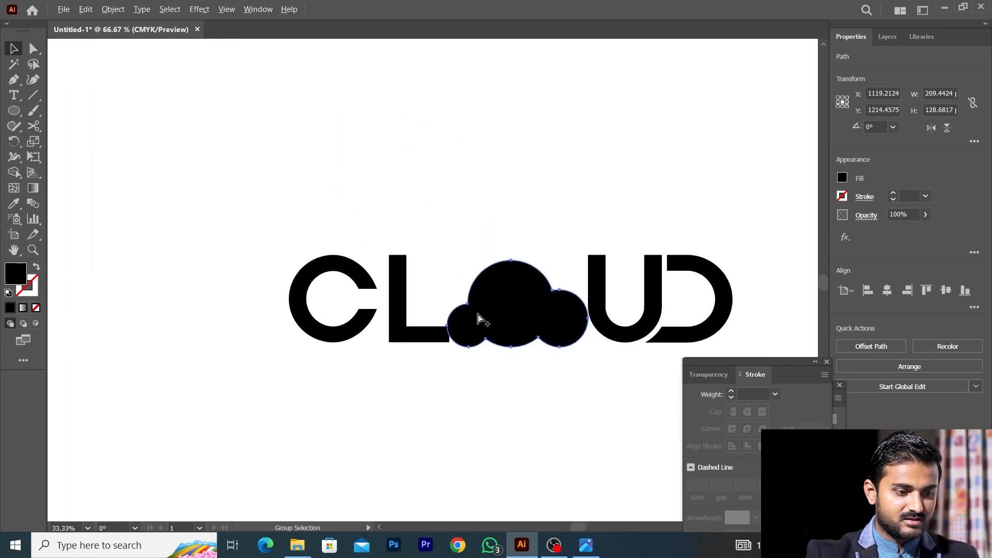
click(414, 343)
drag(413, 343, 384, 343)
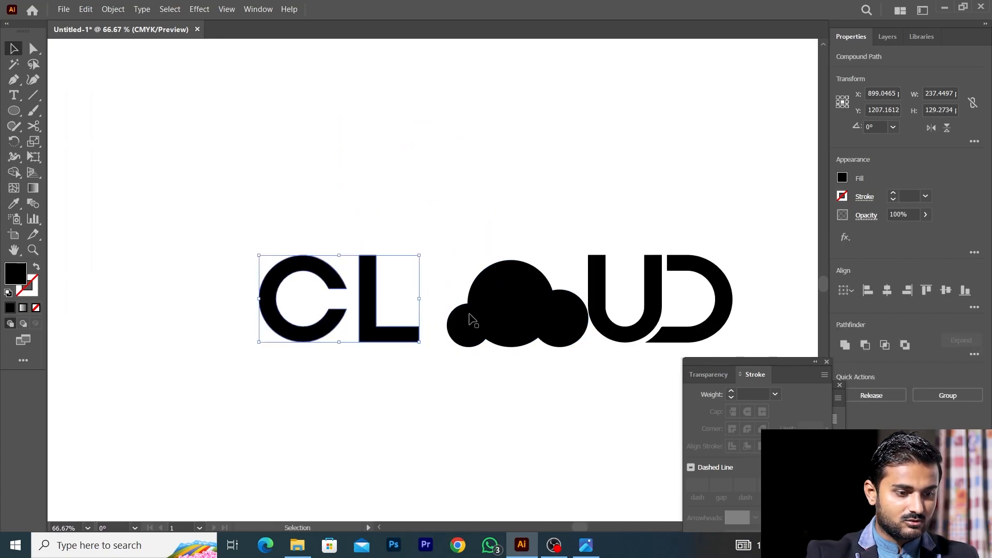
Fine-tune the cloud's position between L and U so it lines up with the height of the letters.
drag(556, 315, 544, 309)
scroll(560, 351, down, 2)
scroll(564, 359, up, 3)
click(568, 342)
scroll(563, 310, up, 2)
drag(544, 240, 543, 225)
scroll(549, 321, down, 3)
scroll(508, 209, up, 1)
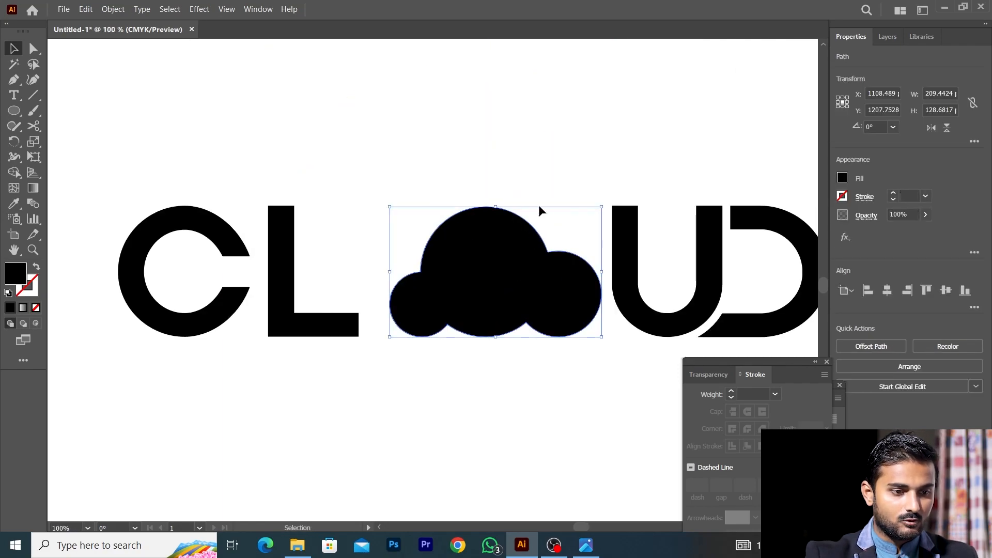
Place a horizontal guide along the top edges of the letters, and move C and L until the L's foot overlaps the cloud.
click(463, 157)
key(ctrl+r)
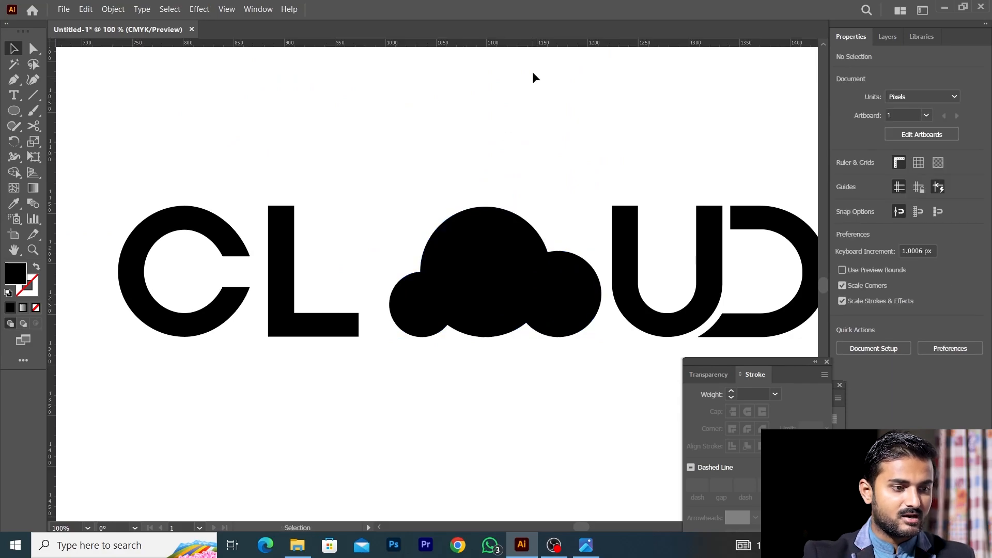
drag(542, 45, 558, 204)
scroll(537, 242, down, 2)
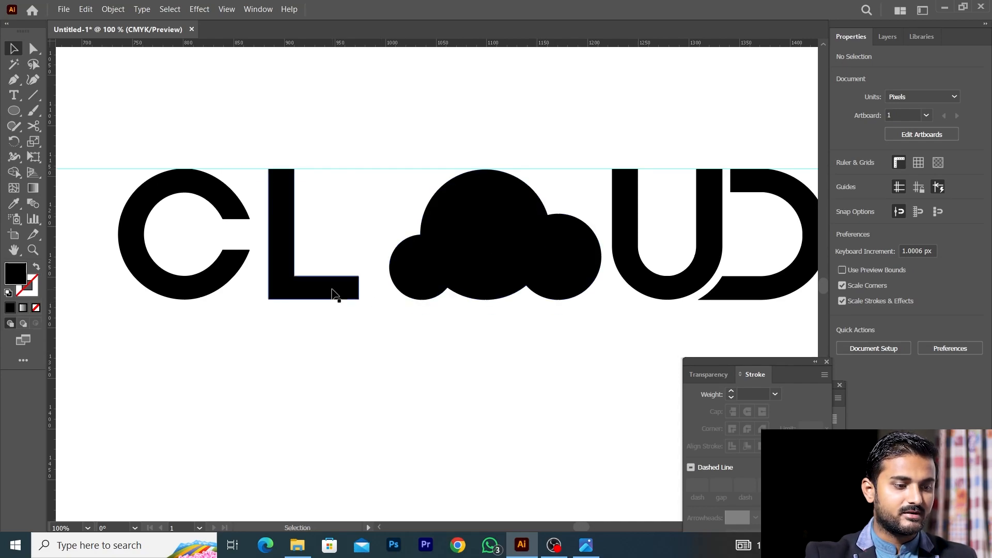
drag(186, 236, 350, 298)
click(387, 350)
Offset the cloud's path outward by 8 px with mitered joins.
click(427, 284)
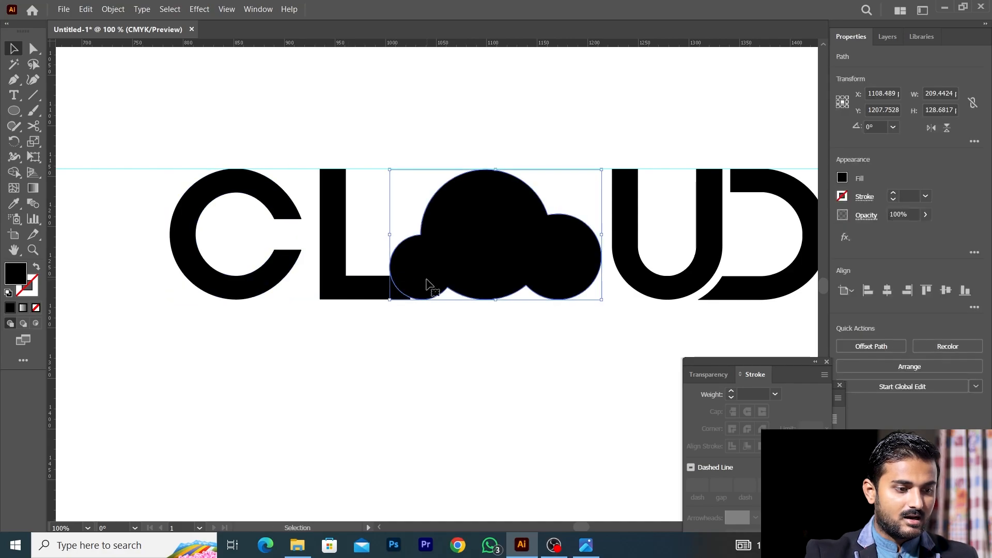
scroll(427, 284, up, 1)
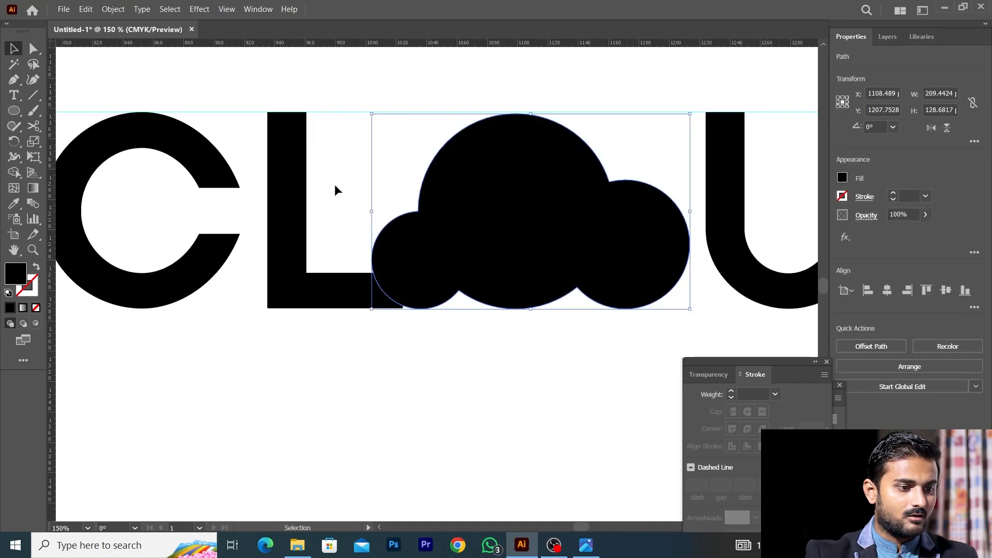
click(113, 9)
mouse_move(207, 289)
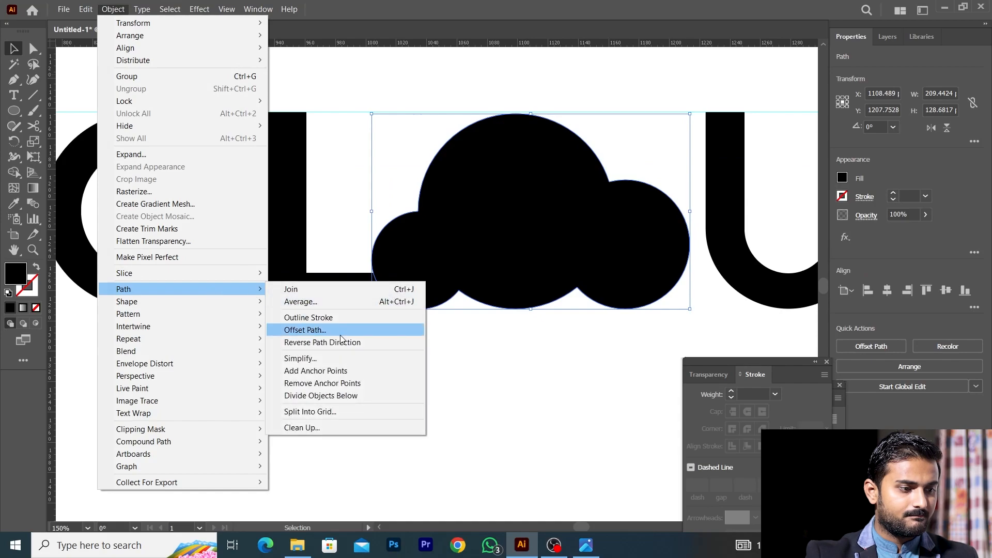
click(340, 331)
click(113, 9)
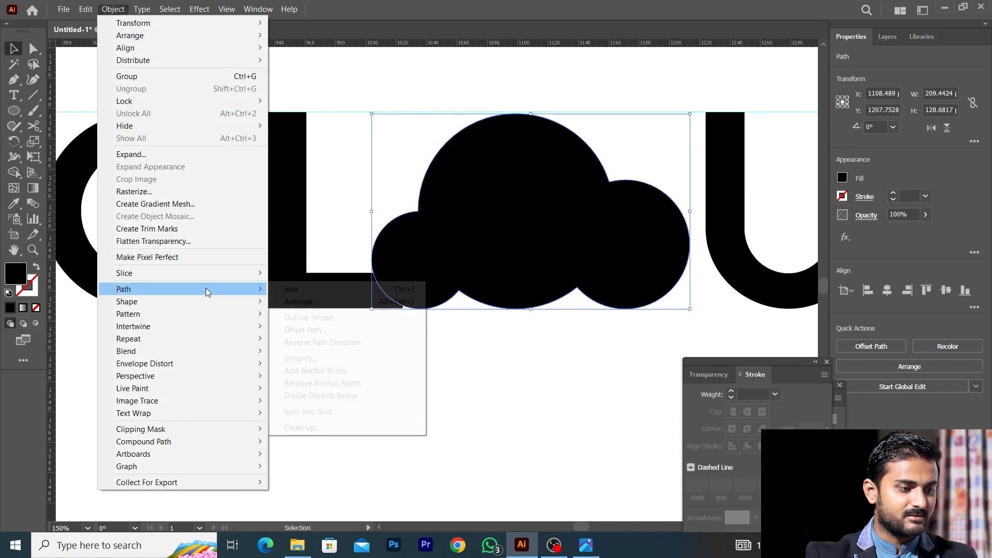
click(307, 329)
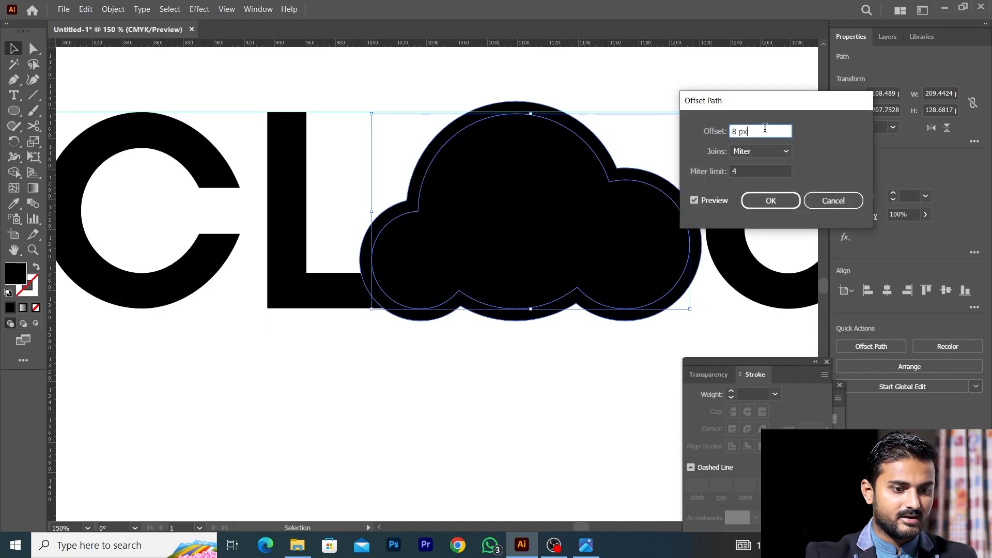
click(770, 200)
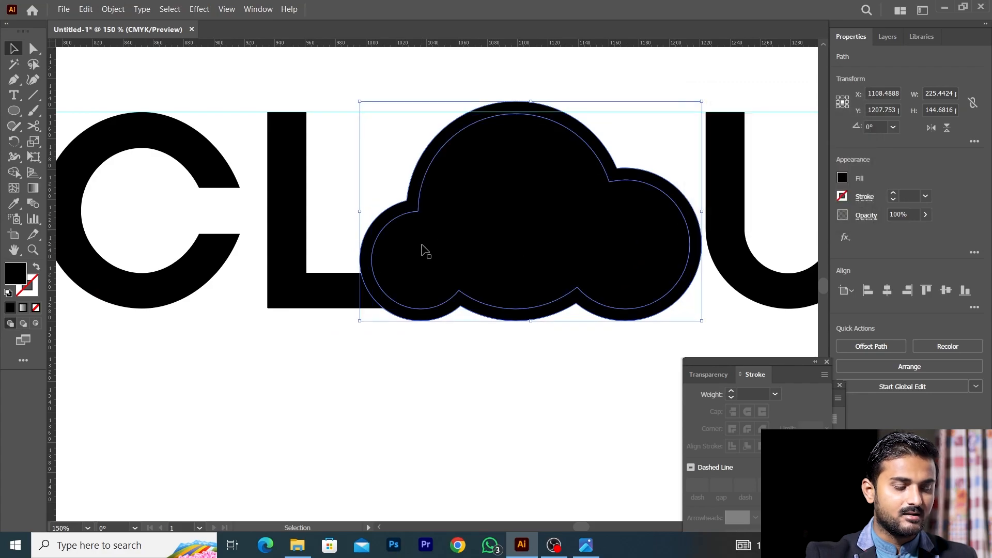
Cut the L's foot with the offset cloud outline using the Shape Builder, leaving an even gap beside the original cloud.
shift+click(304, 299)
key(shift+m)
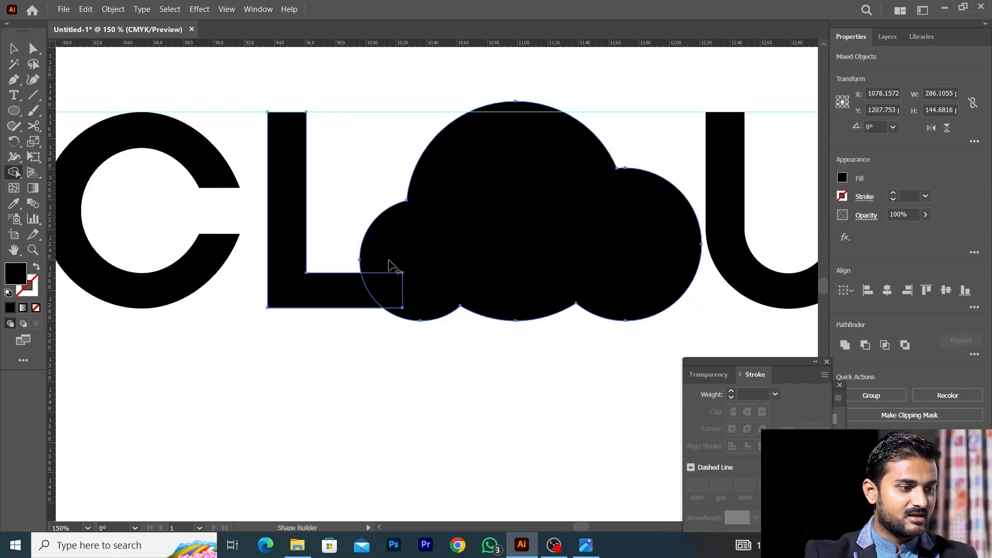
alt+click(389, 299)
key(v)
key(ctrl+minus)
key(ctrl+minus)
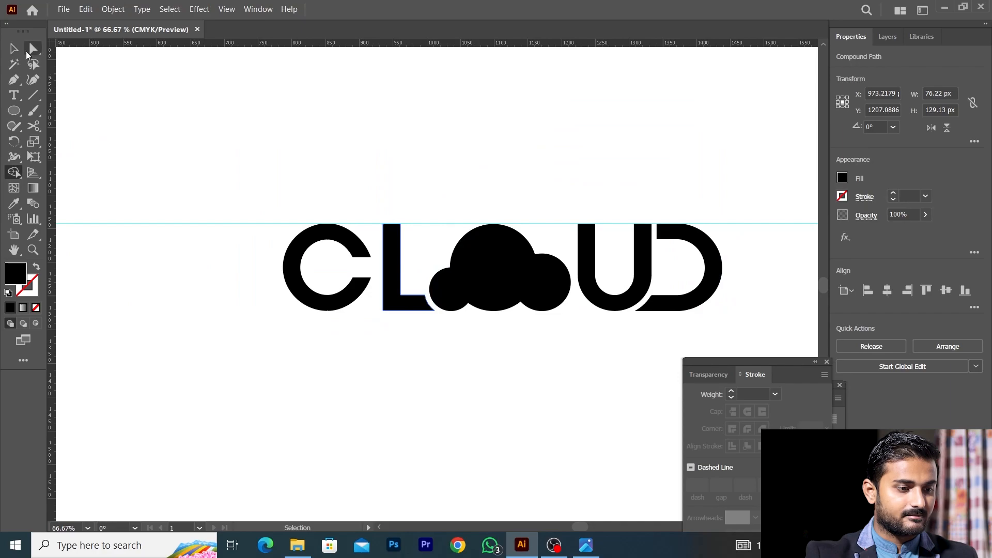
Hide the guides.
click(457, 218)
right_click(438, 226)
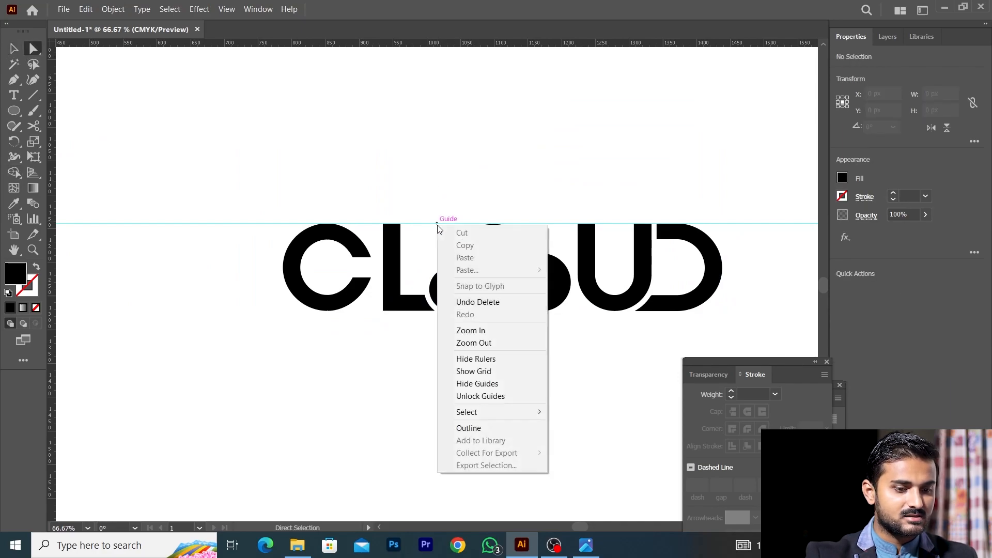
click(479, 384)
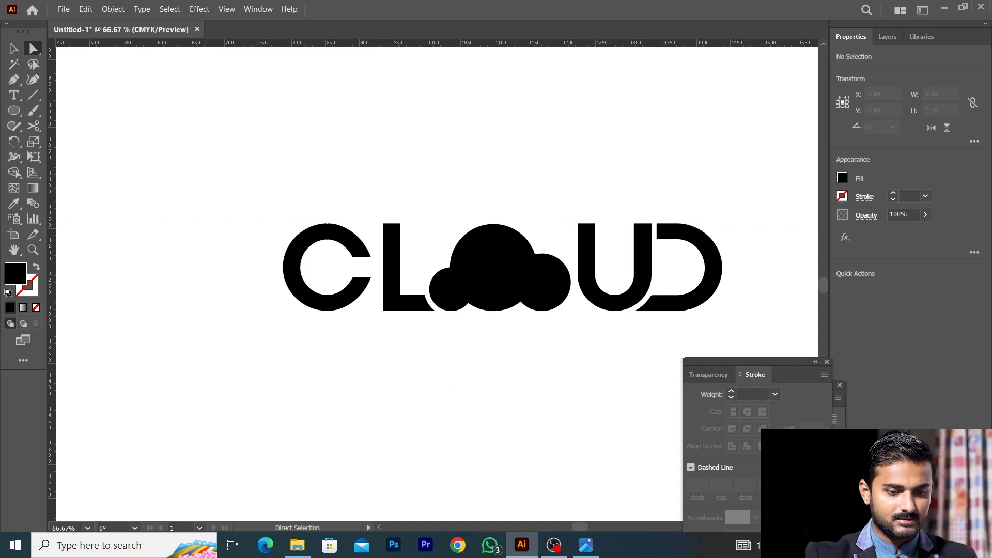
key(super+a)
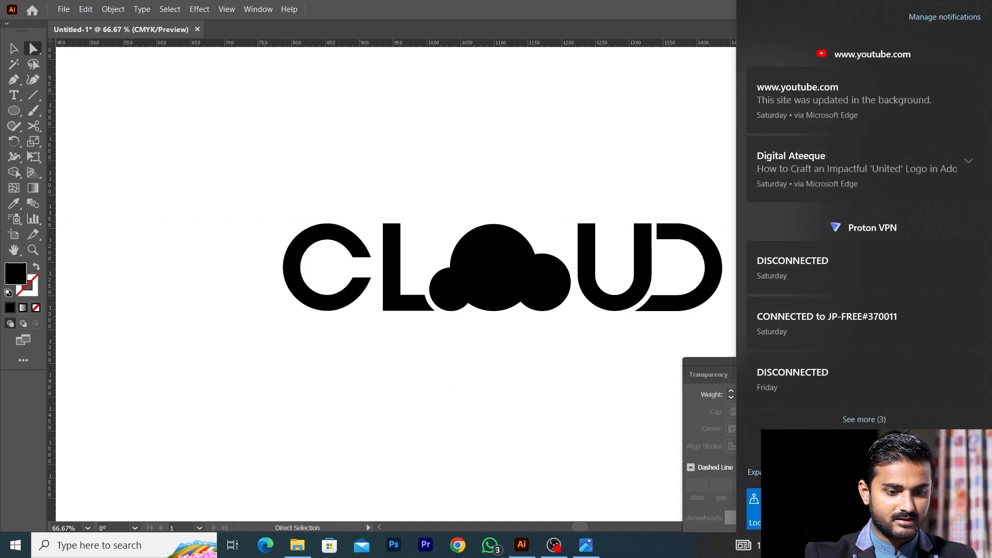
click(532, 424)
Move the C horizontally until its open ends overlap the stem of the L.
scroll(531, 422, right, 2)
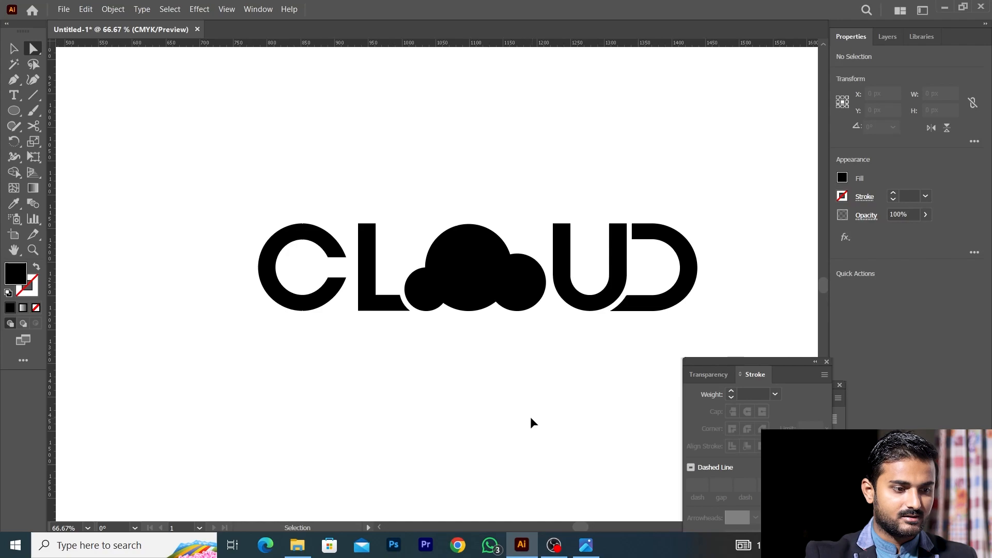
scroll(435, 344, up, 1)
scroll(277, 294, up, 2)
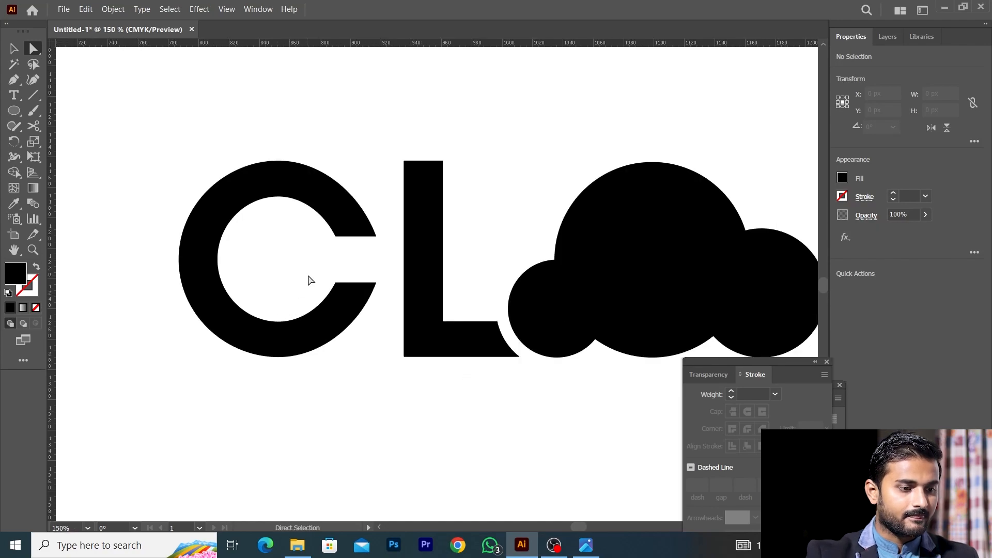
scroll(385, 299, down, 1)
scroll(307, 281, up, 1)
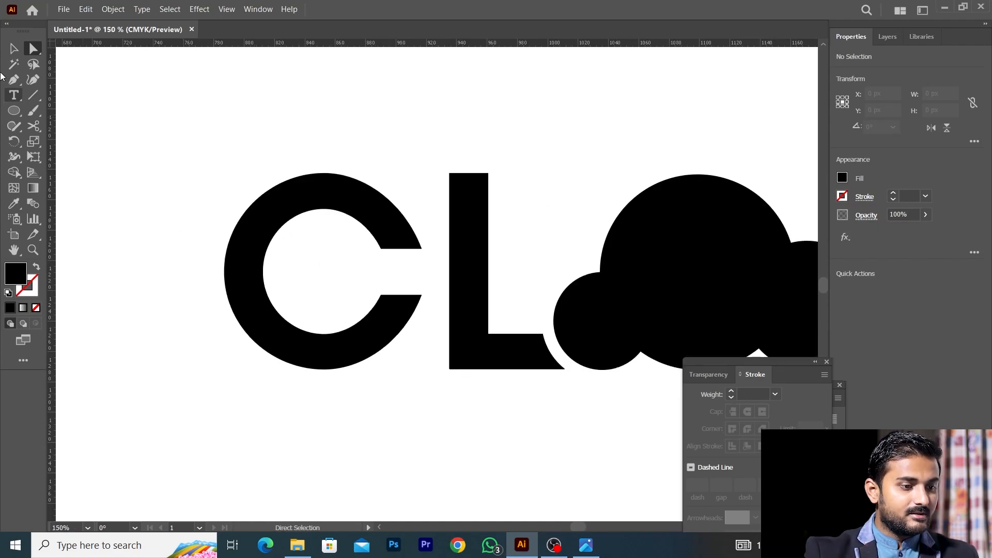
click(13, 47)
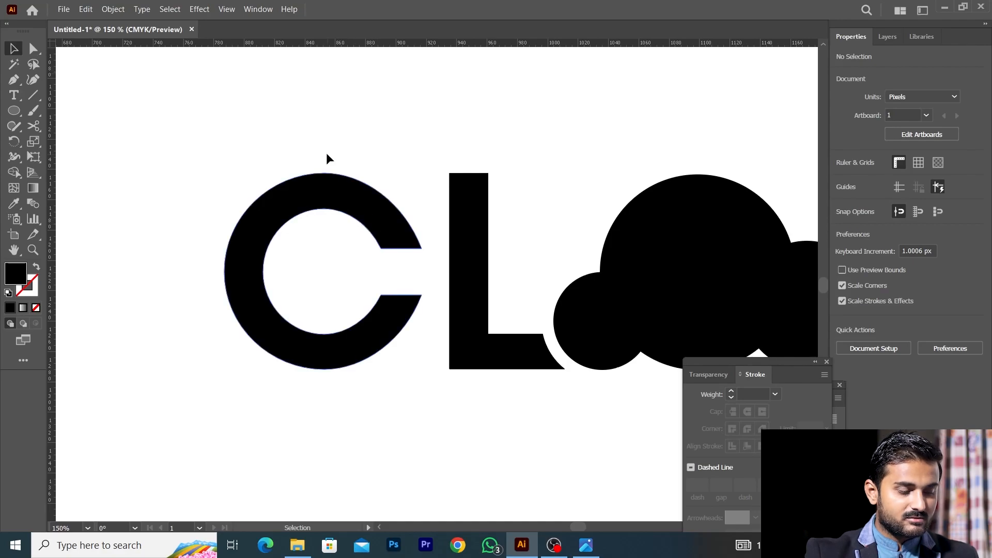
drag(363, 196, 452, 201)
scroll(417, 301, down, 2)
click(454, 363)
Offset the L's path outward by 8 px with mitered joins.
scroll(454, 347, up, 2)
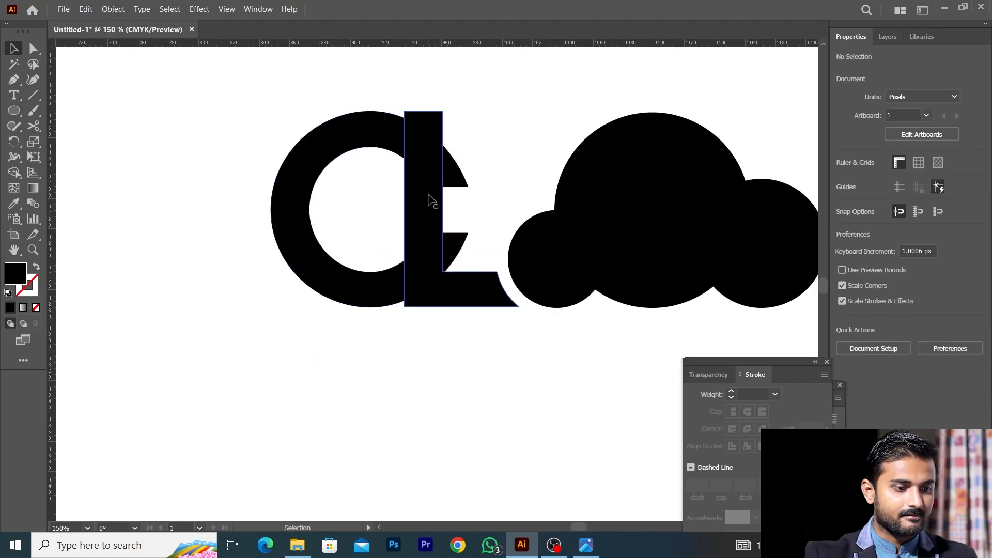
click(427, 199)
click(113, 8)
mouse_move(130, 288)
click(325, 332)
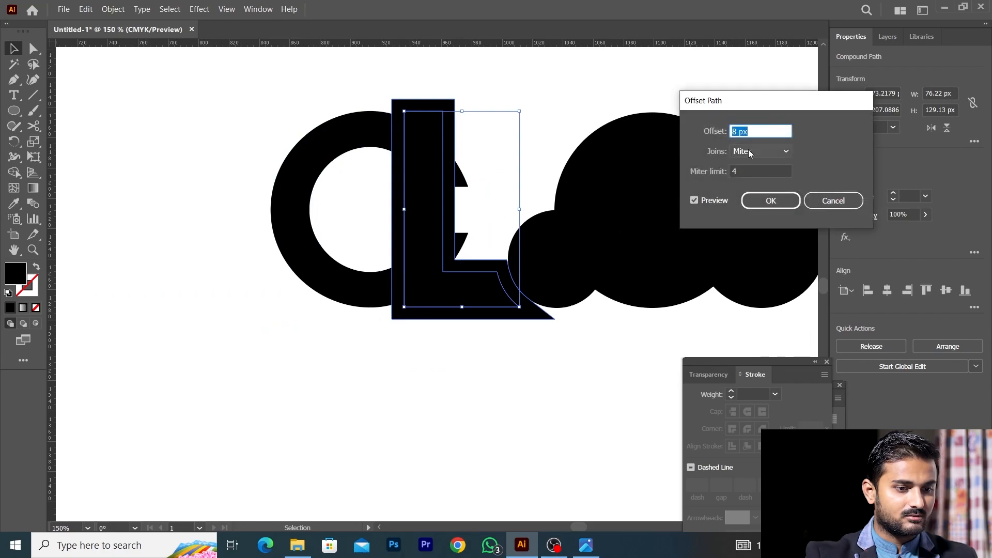
click(766, 200)
Trim the C's overlapping ends with the offset L using the Shape Builder, leaving a narrow straight gap between C and L.
shift+click(302, 166)
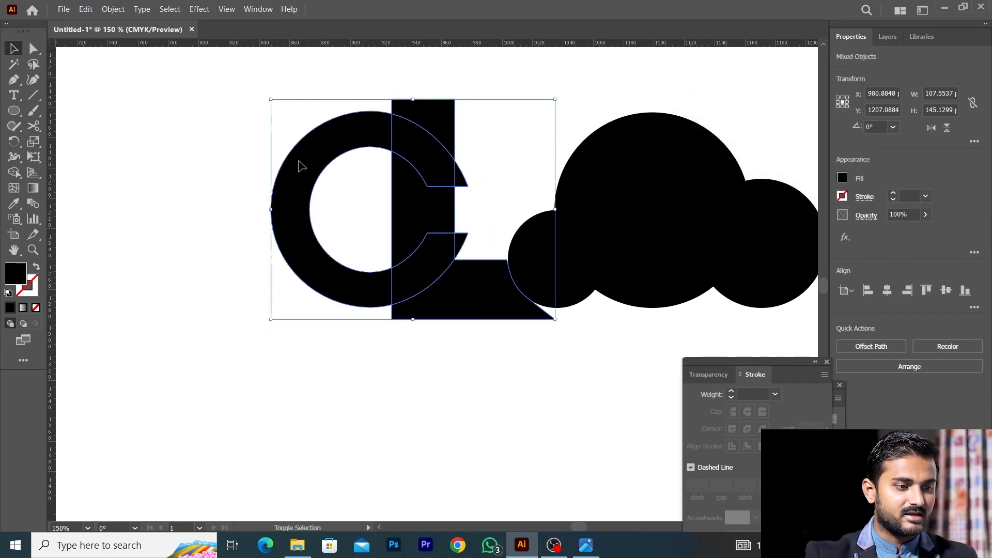
click(12, 176)
mouse_move(423, 154)
mouse_down()
mouse_move(448, 250)
mouse_move(443, 271)
mouse_move(461, 250)
mouse_up()
scroll(423, 295, down, 2)
click(13, 50)
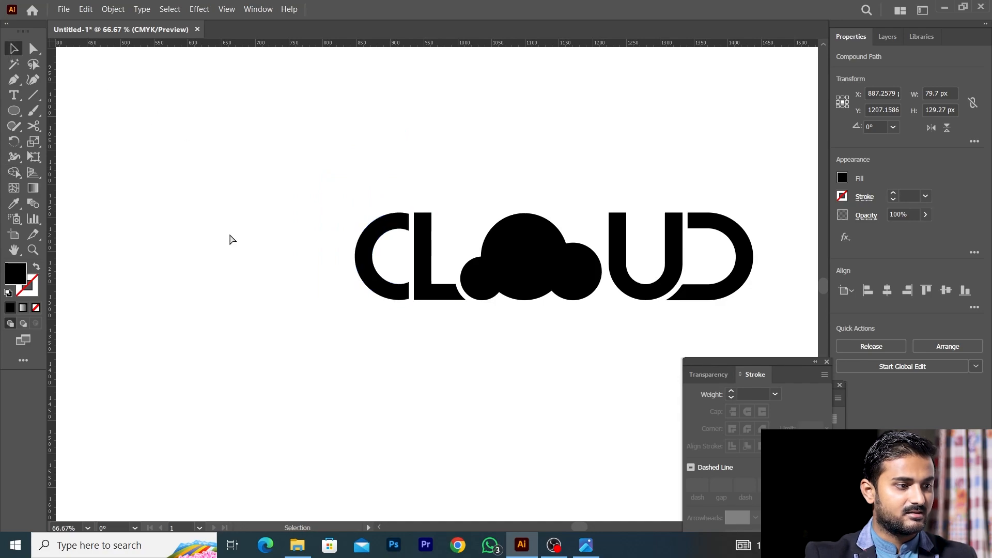
click(259, 273)
scroll(258, 272, right, 2)
scroll(297, 276, right, 1)
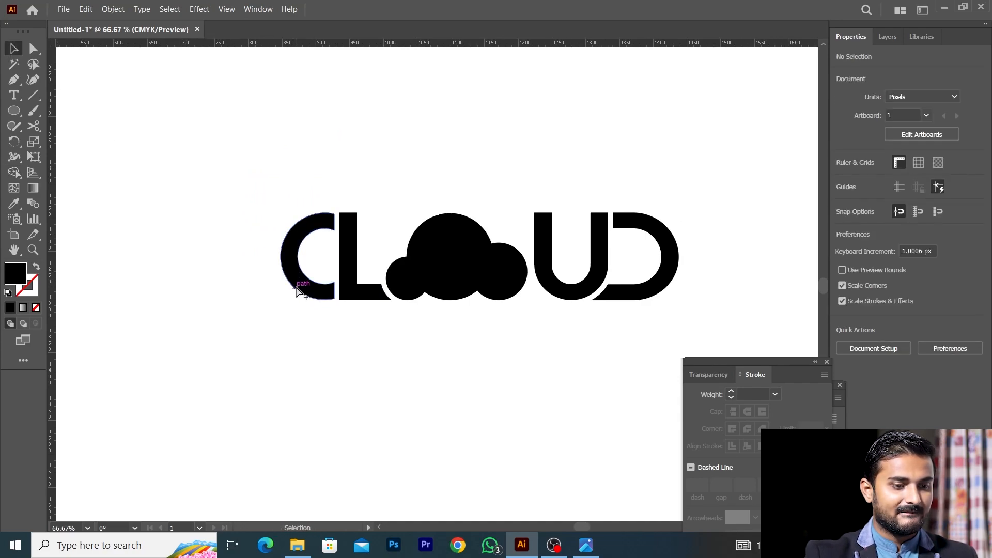
Move the trimmed C below the wordmark and put a copy of the D in its place beside the L.
scroll(298, 289, down, 1)
drag(298, 293, 568, 438)
click(582, 300)
drag(570, 291, 319, 297)
Reflect the copied D across the vertical axis and slide it over until its ends overlap the L.
right_click(318, 297)
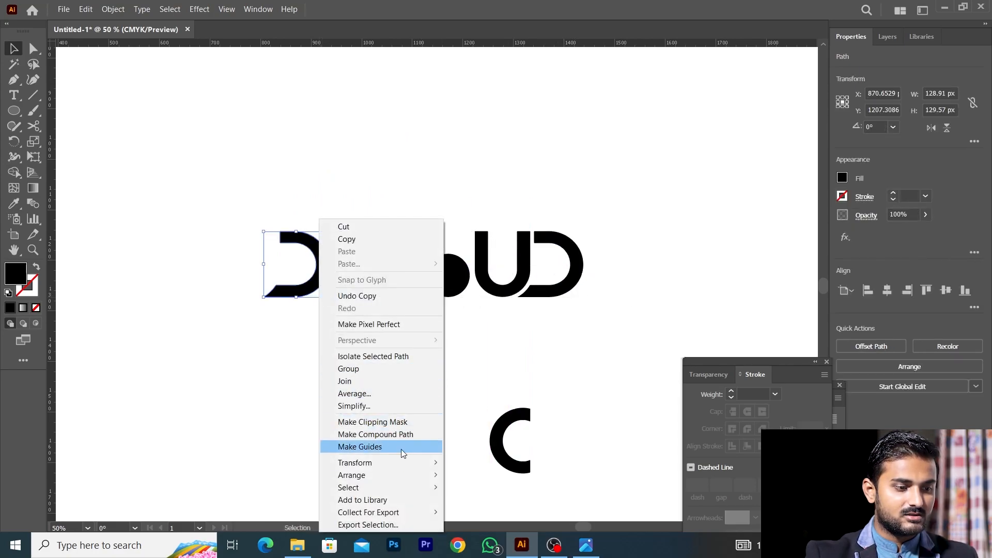
mouse_move(388, 462)
click(504, 407)
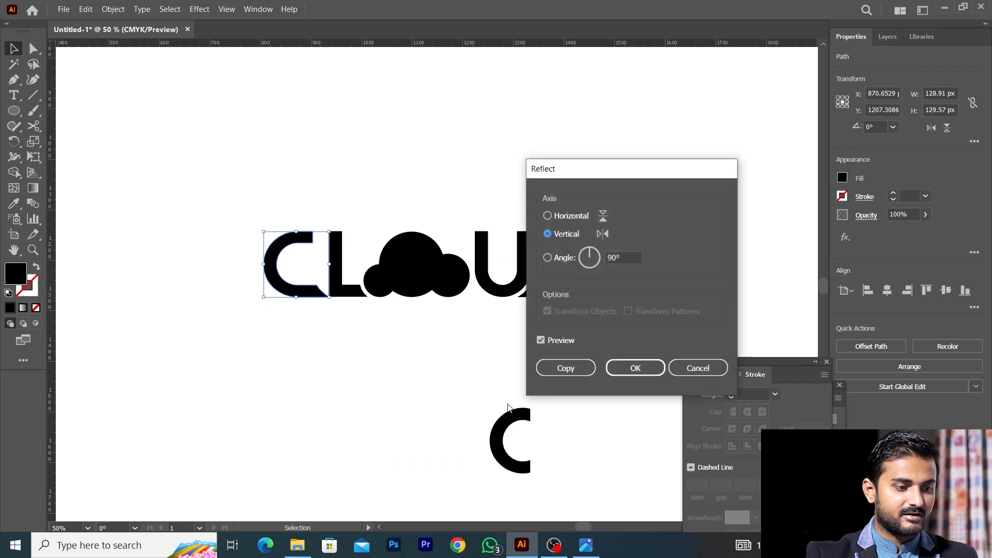
click(633, 369)
click(489, 382)
drag(298, 298, 321, 294)
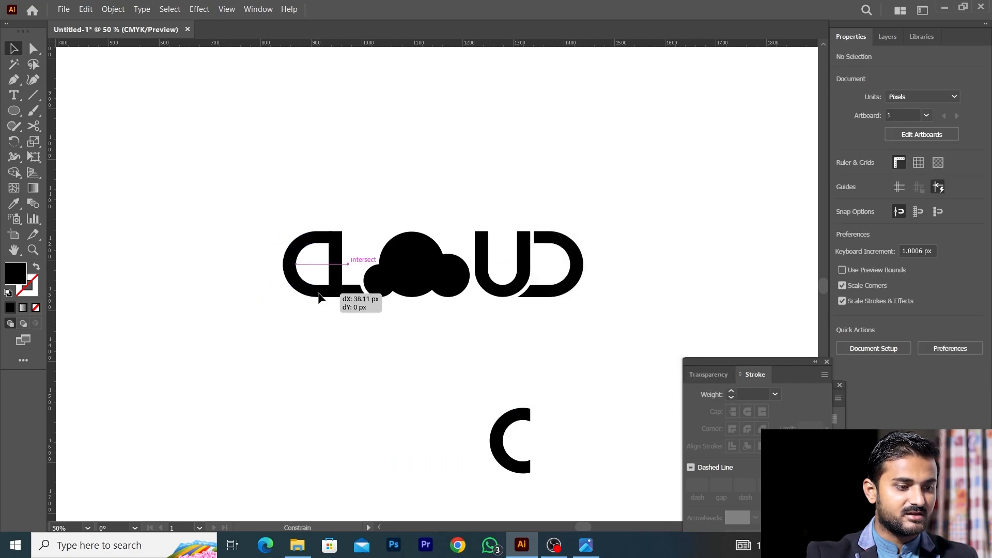
click(336, 356)
Offset the L's path again to form a cutting shape over the mirrored D.
scroll(325, 314, up, 3)
click(351, 184)
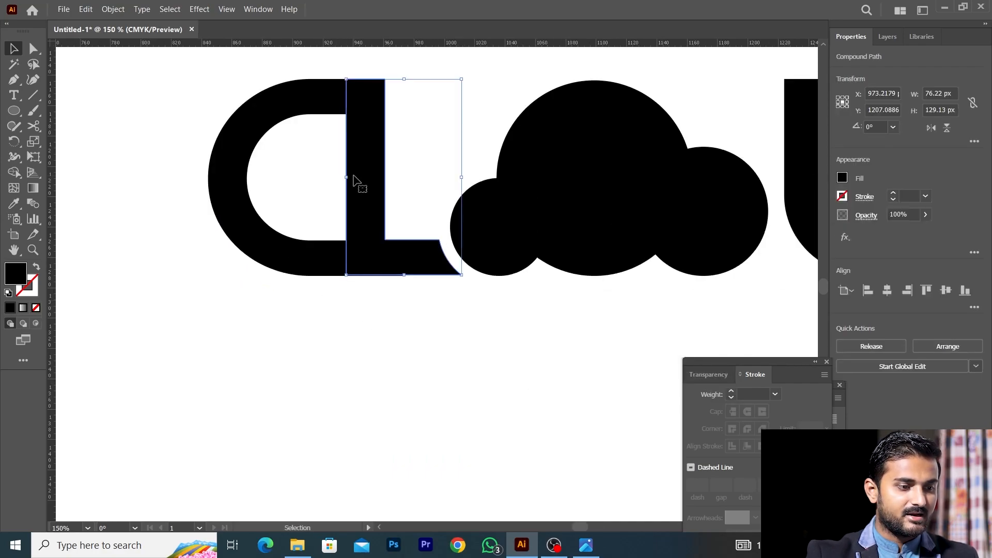
click(112, 8)
mouse_move(184, 289)
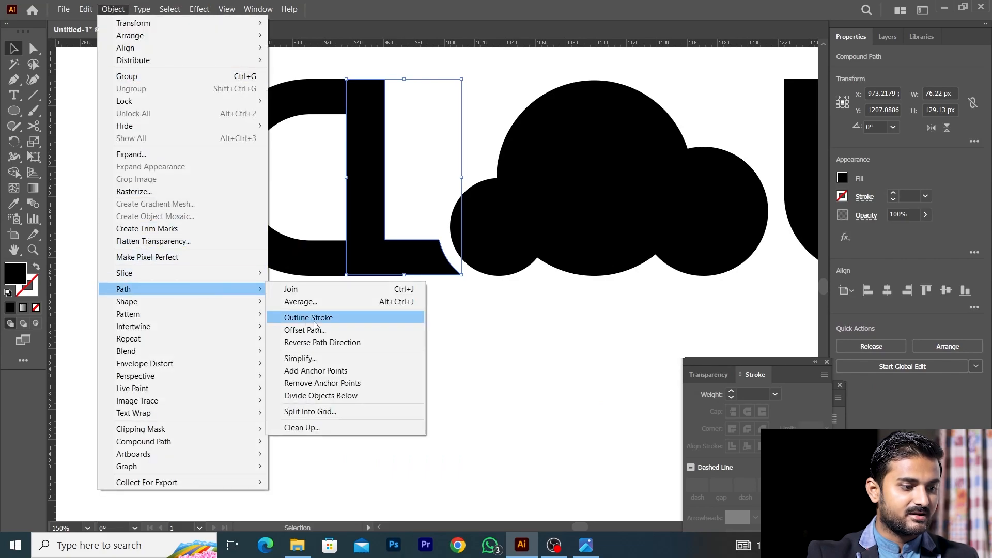
click(305, 327)
click(770, 200)
Trim the mirrored D's ends with the offset L using the Shape Builder.
shift+click(287, 111)
click(14, 173)
drag(345, 74, 355, 301)
scroll(357, 302, down, 2)
click(14, 49)
click(217, 189)
scroll(260, 226, down, 2)
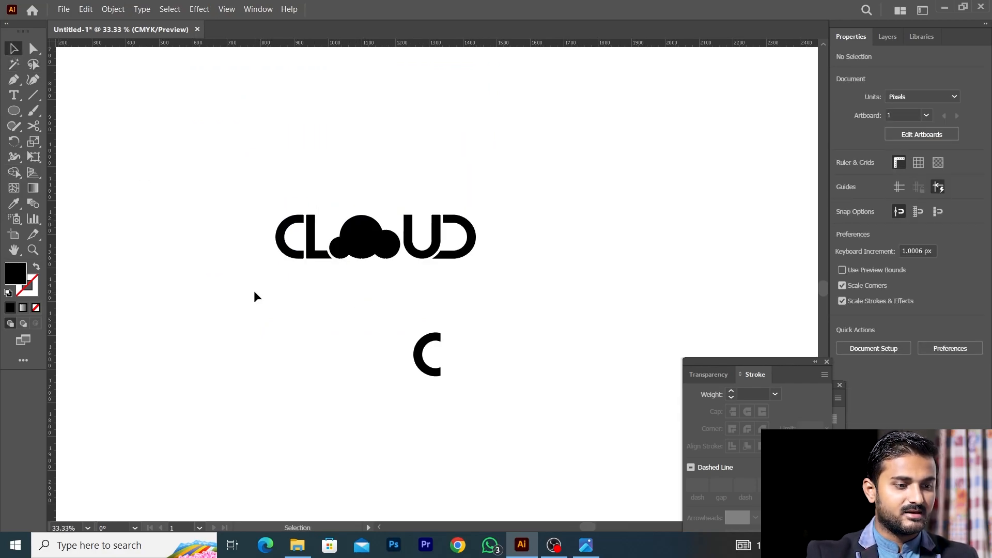
Undo the mirrored D replacement back to the original trimmed C beside the L.
key(ctrl+z)
key(ctrl+z)
key(ctrl+z)
key(ctrl+z)
key(ctrl+z)
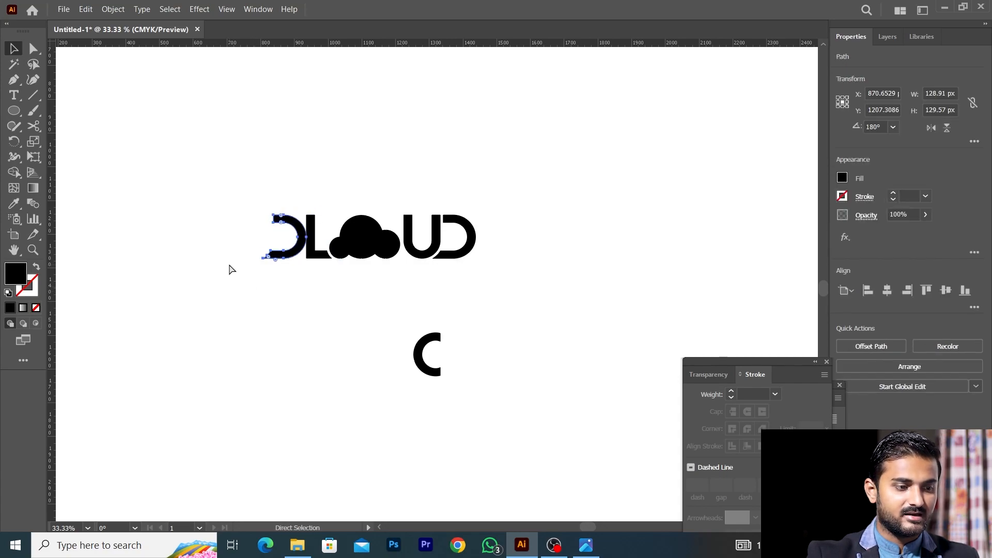
key(ctrl+z)
click(258, 275)
scroll(336, 301, down, 1)
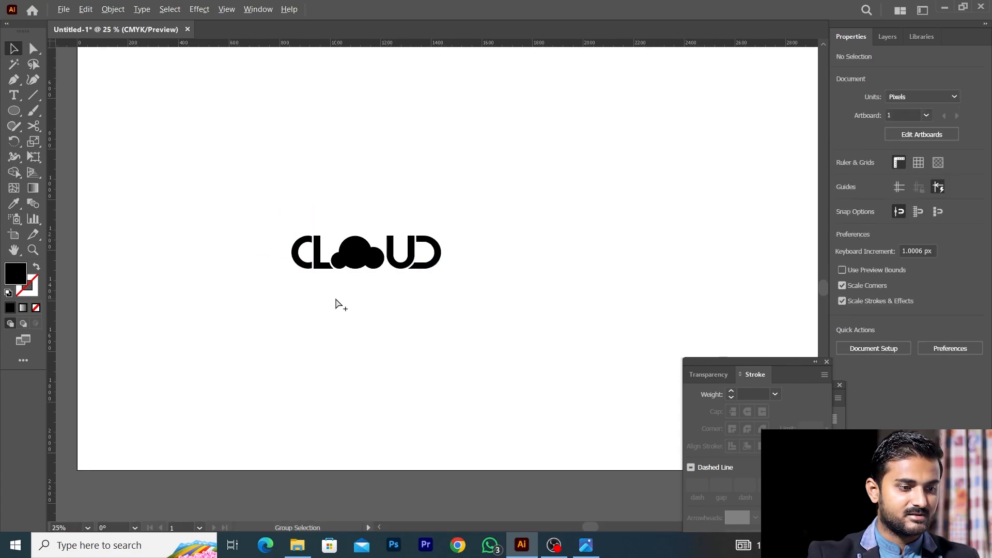
Fill the cloud shape with a light blue swatch.
scroll(311, 263, up, 2)
click(443, 248)
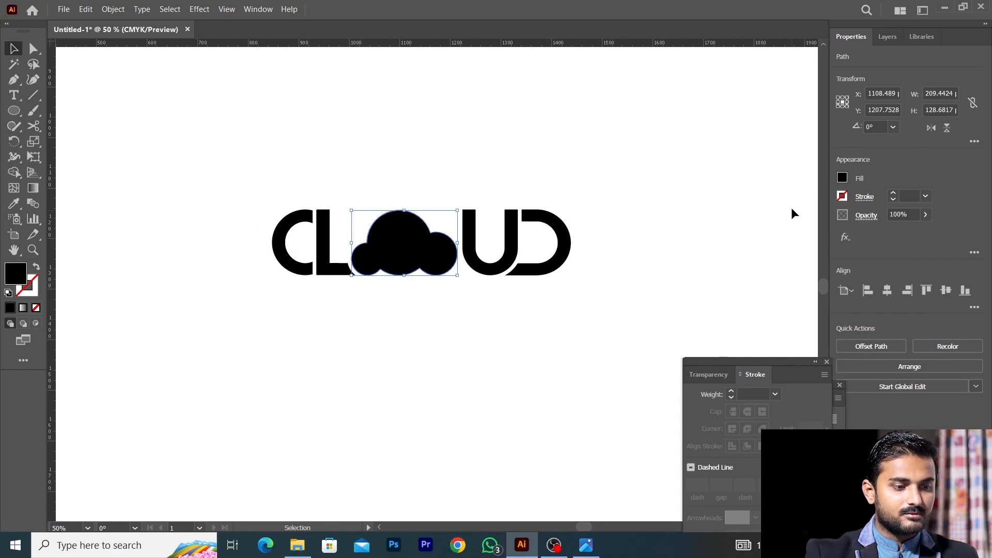
click(841, 178)
click(771, 238)
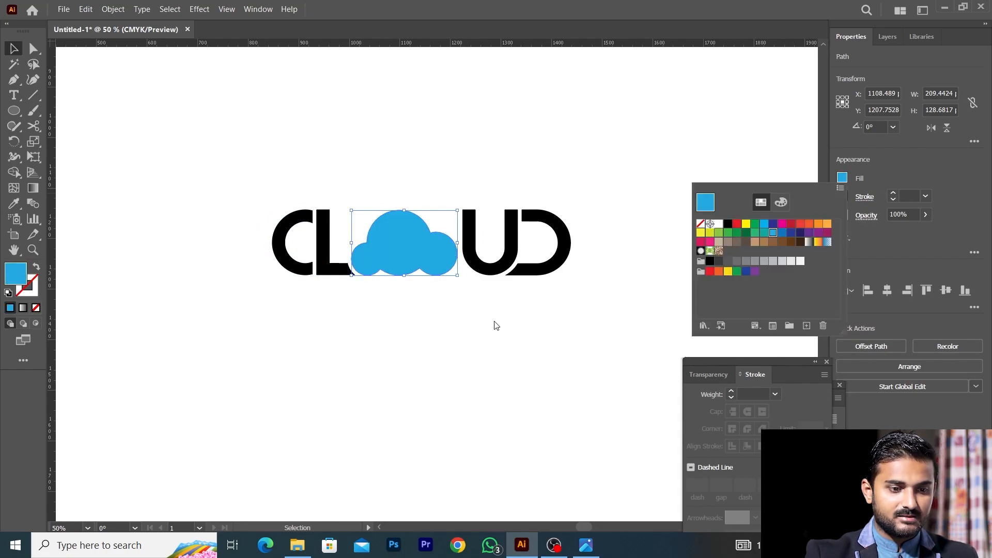
click(394, 303)
scroll(445, 324, up, 1)
scroll(418, 292, down, 1)
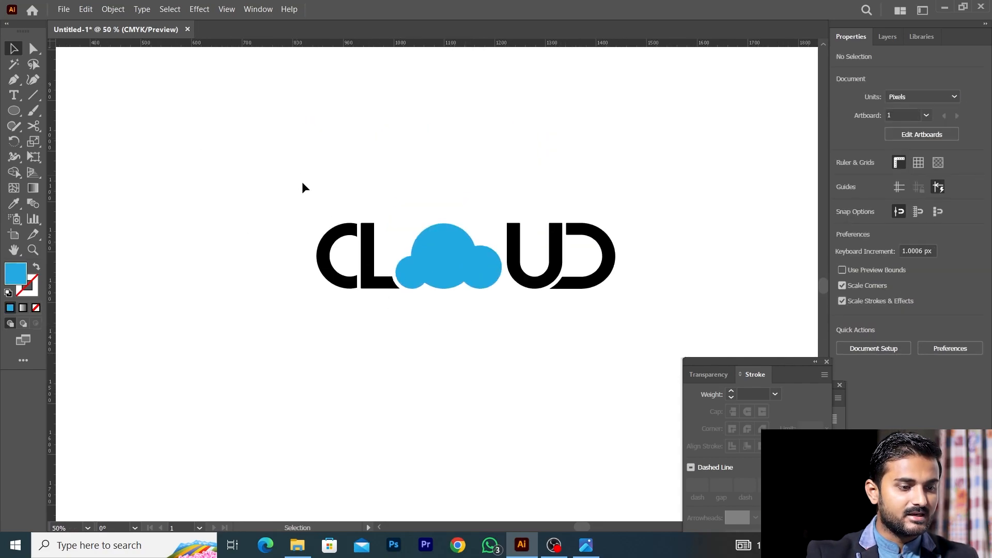
Shift C, L and the cloud together slightly closer to the U to narrow the gap.
click(488, 281)
scroll(488, 281, up, 3)
drag(492, 241, 497, 241)
click(480, 318)
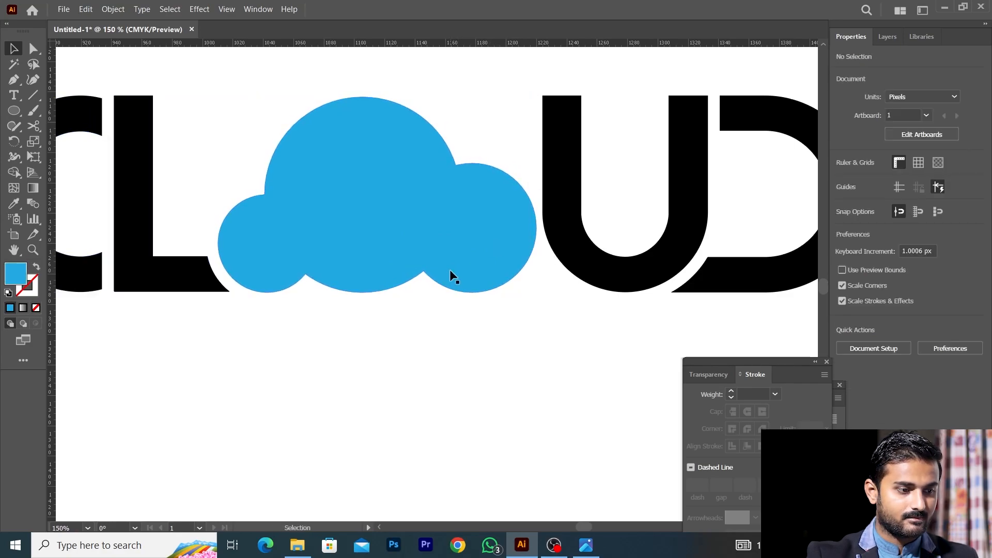
Inspect the cloud's spacing, and switch to Photos to compare with the reference image logo designing class 15.jpg.
scroll(304, 269, up, 2)
click(361, 267)
scroll(507, 325, down, 5)
click(505, 356)
click(585, 544)
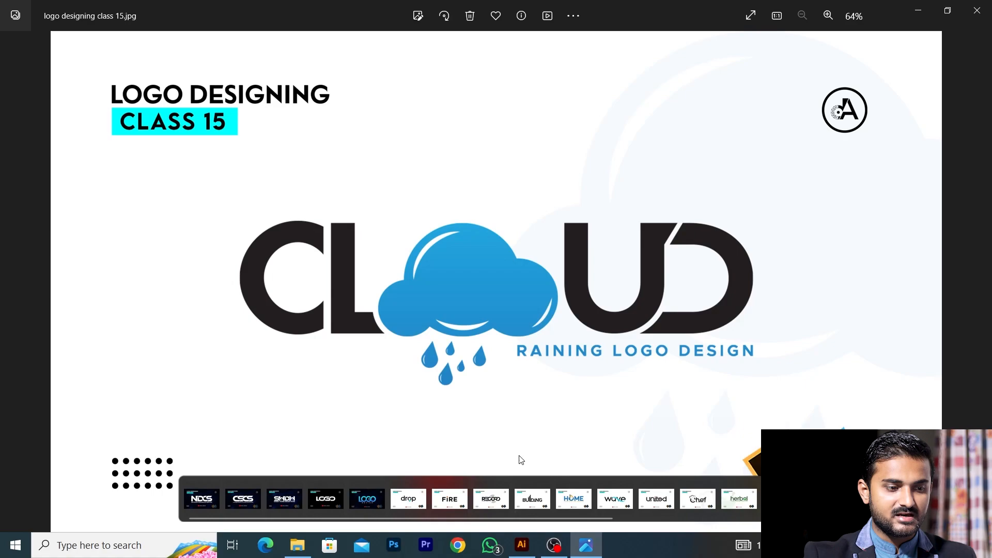
Switch to Illustrator and draw a curved Pen path inside the upper-left edge of the cloud's large central lobe.
click(521, 544)
scroll(500, 270, up, 3)
key(p)
scroll(439, 207, up, 2)
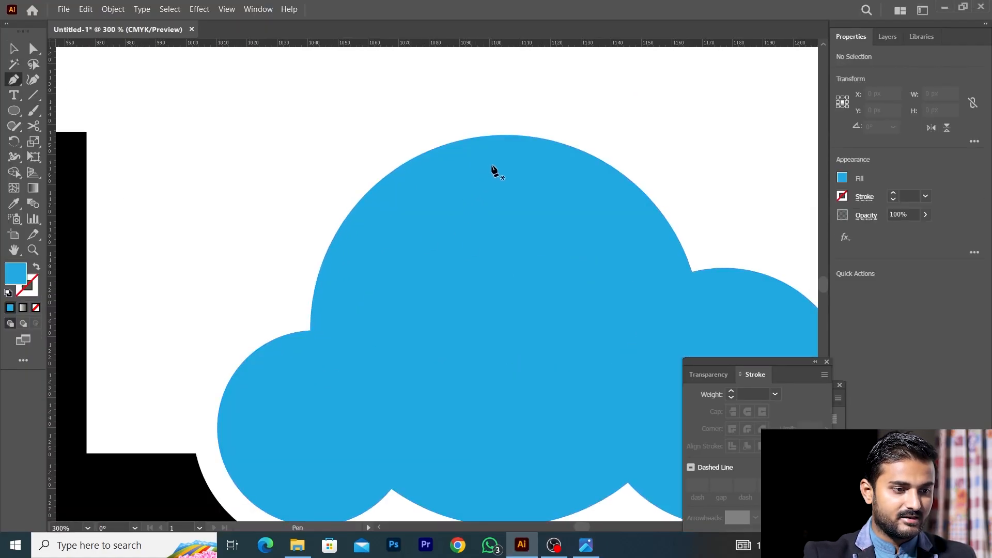
click(500, 159)
drag(353, 310, 351, 427)
key(a)
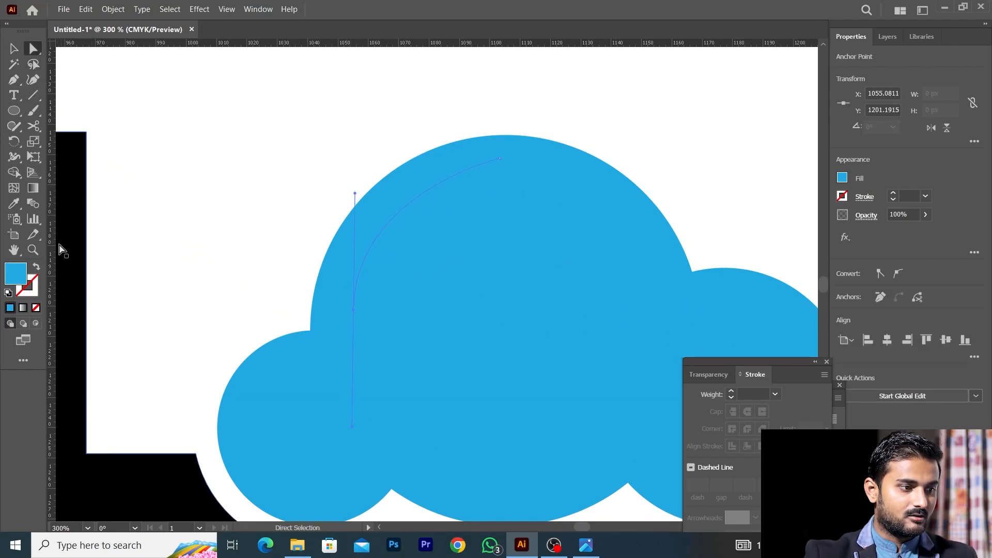
Give the curved path no fill and a white (ffffff) stroke of 4 pt.
click(35, 268)
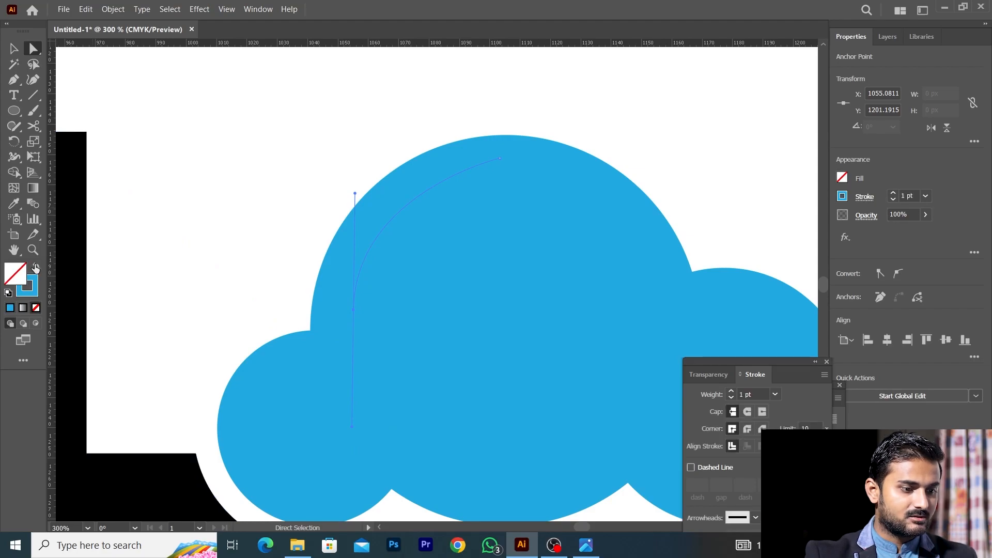
key(ctrl+alt+t)
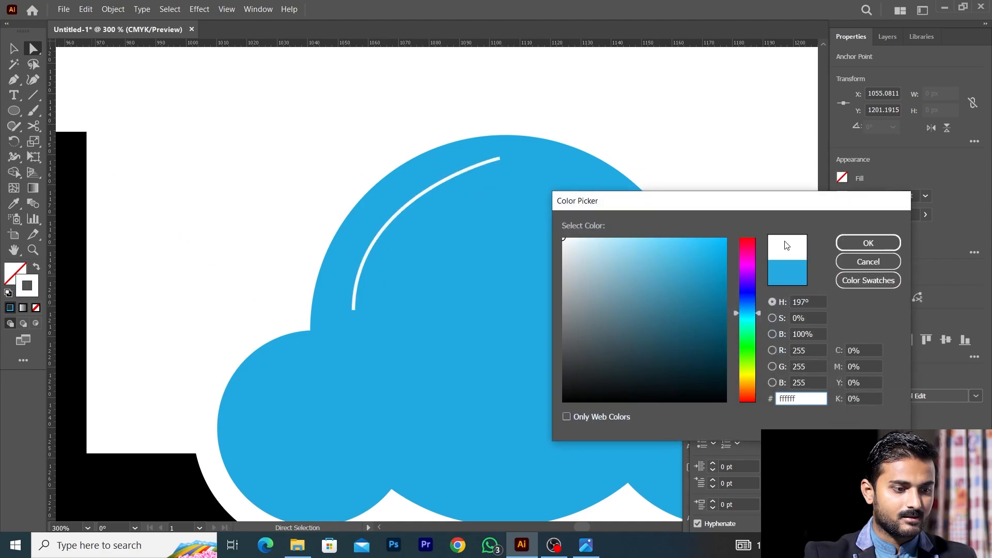
click(868, 243)
click(908, 195)
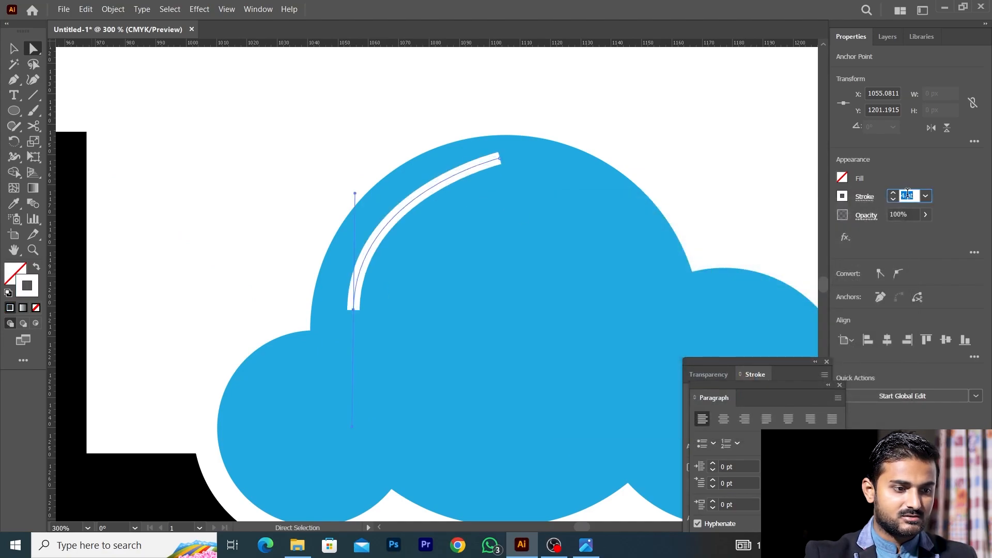
click(782, 180)
Reshape the white highlight's curve and pull its upper end slightly inward so it follows the cloud's outline.
click(440, 181)
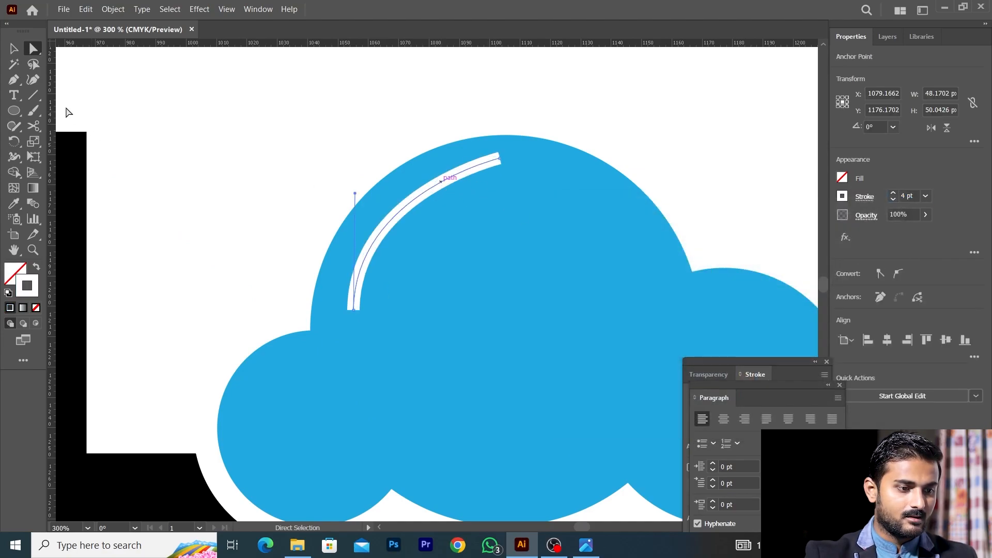
drag(354, 194, 373, 189)
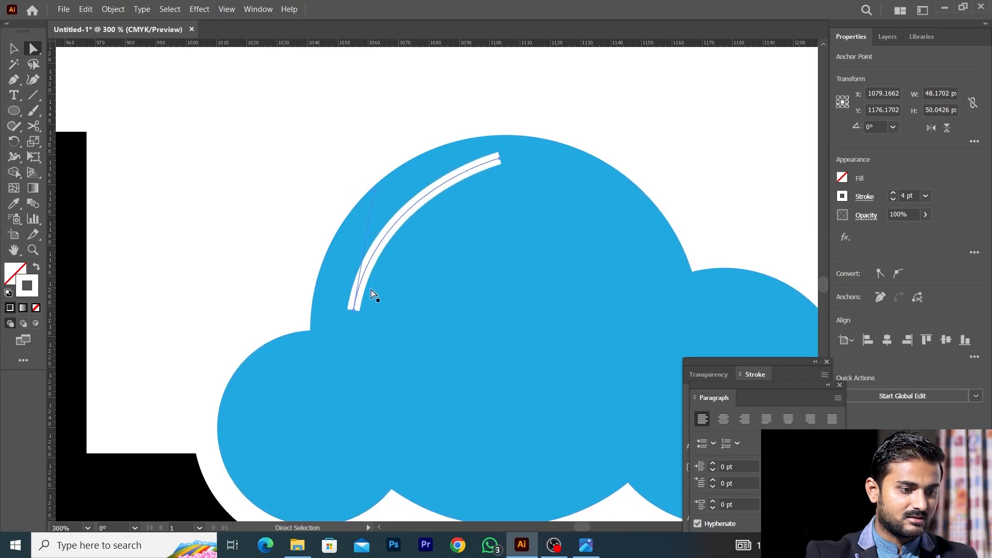
drag(501, 159, 486, 170)
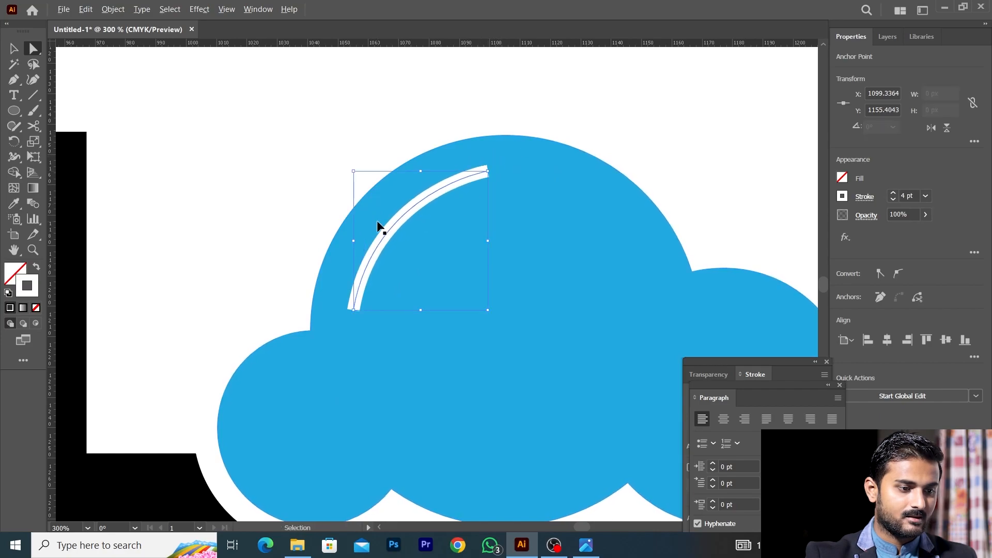
scroll(378, 222, down, 2)
Apply the width profile that tapers at both ends to the white highlight's stroke.
click(14, 48)
scroll(371, 198, up, 2)
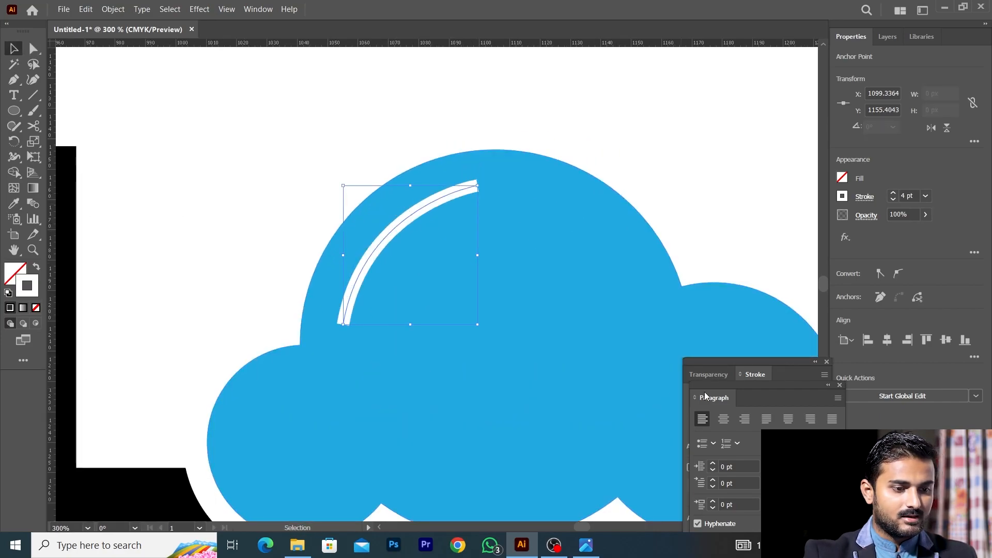
click(755, 374)
drag(758, 376, 725, 58)
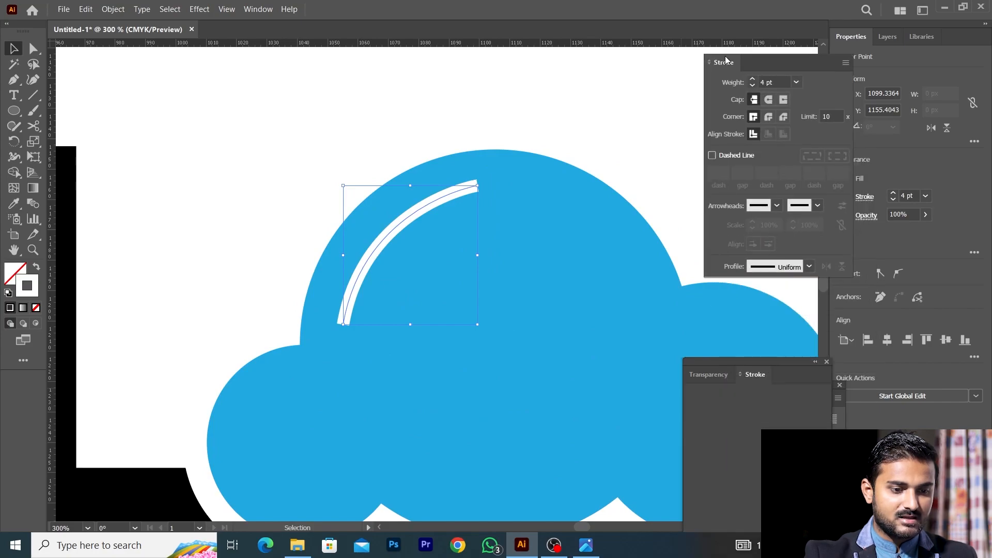
click(808, 261)
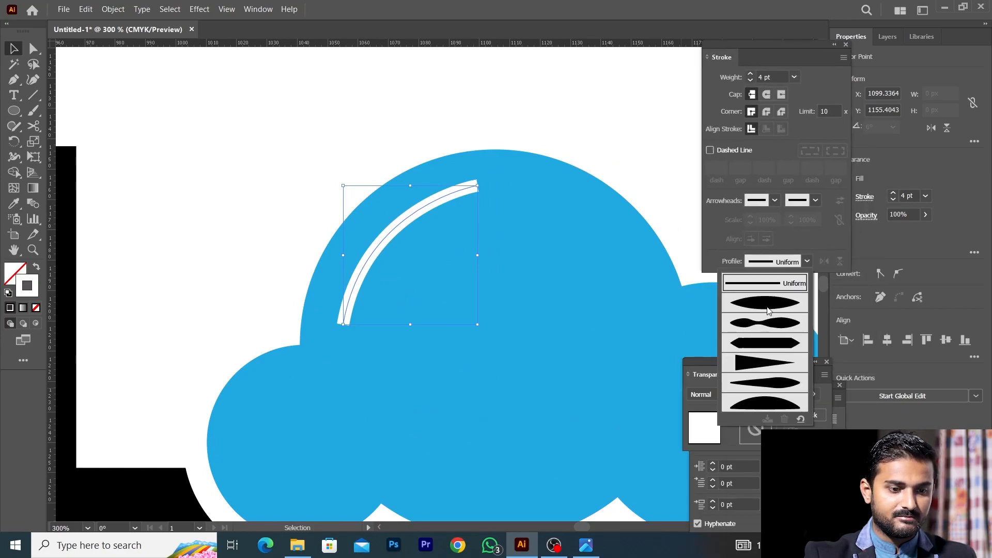
click(767, 311)
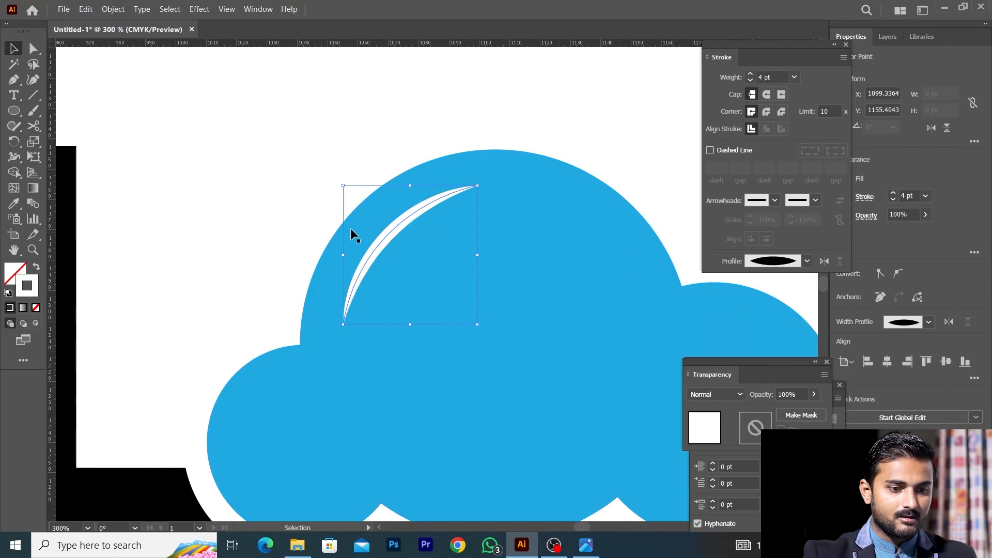
Narrow the middle of the white highlight with the Width tool to about 2.35 px.
click(14, 157)
scroll(413, 243, up, 2)
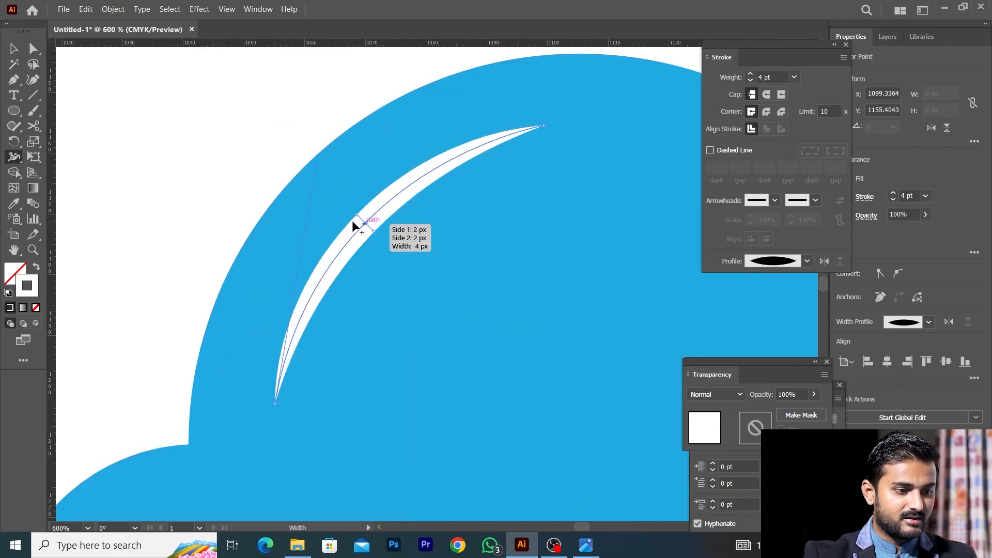
drag(370, 228, 368, 226)
scroll(368, 227, down, 3)
click(14, 48)
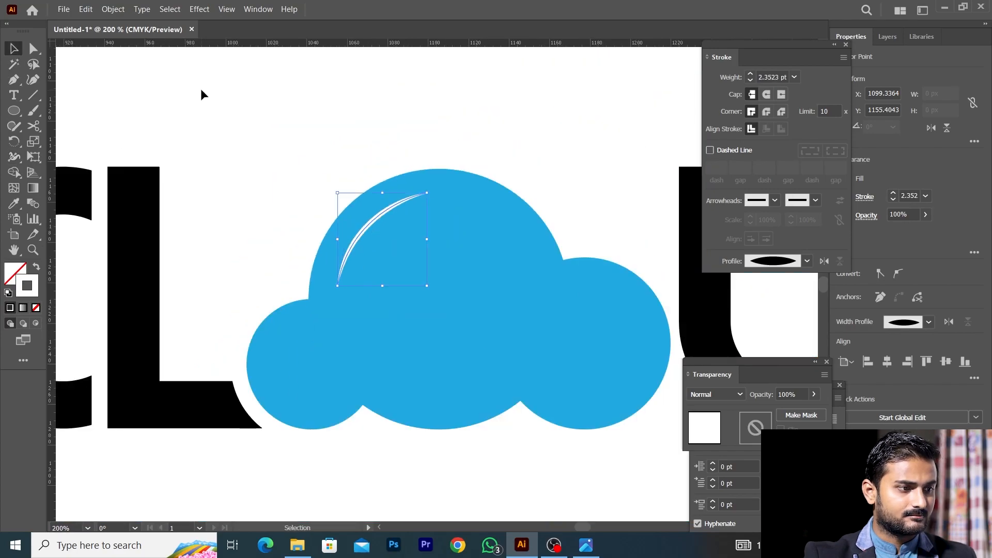
Set the upper highlight's stroke weight to 4 pt.
scroll(351, 224, up, 1)
click(380, 222)
scroll(381, 220, down, 2)
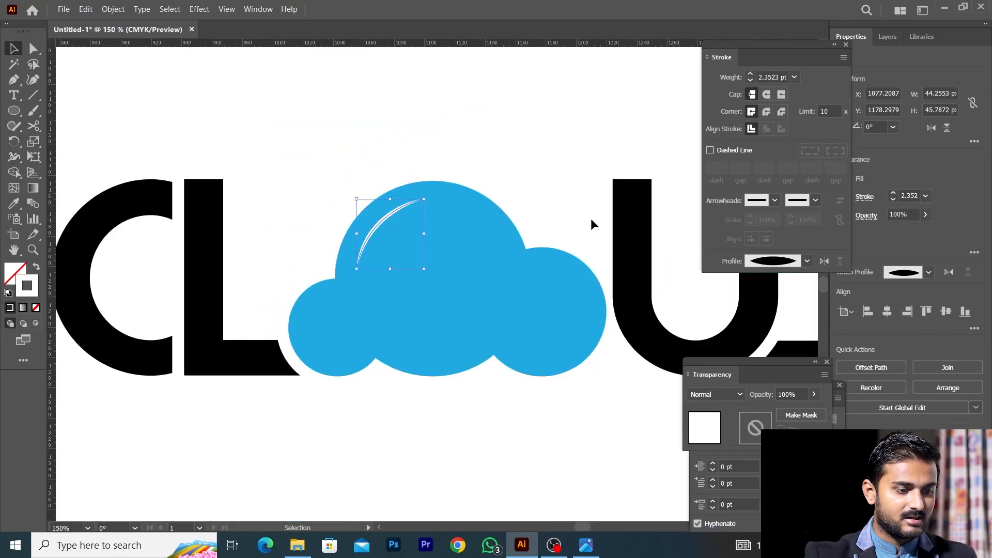
click(909, 195)
text(3)
key(Return)
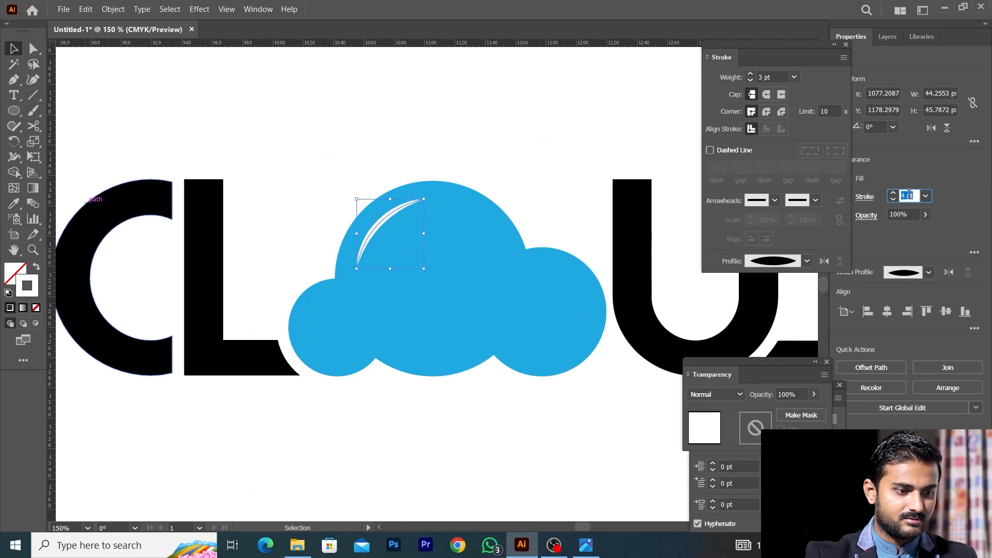
click(599, 140)
scroll(594, 146, down, 2)
scroll(534, 191, up, 2)
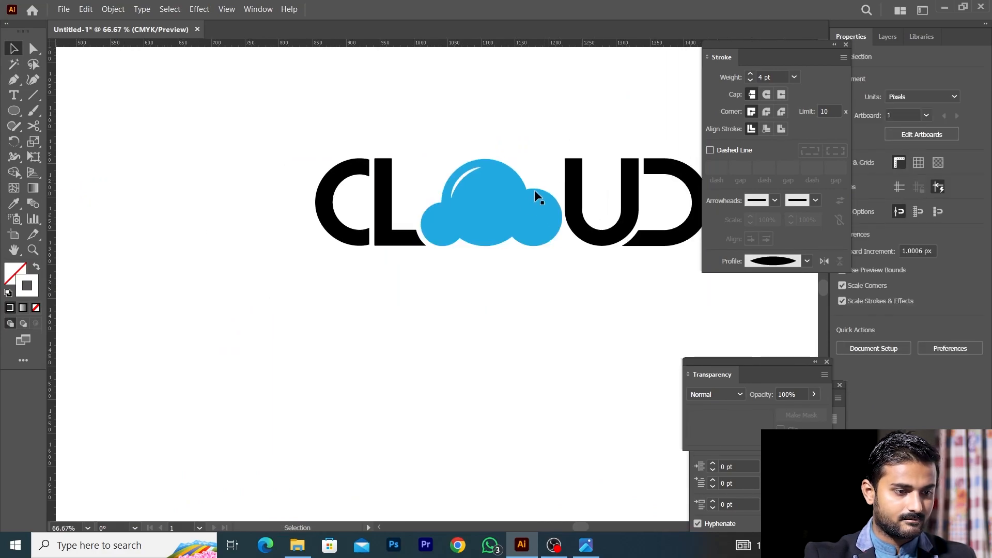
Copy the highlight to the bottom of the central lobe, rotated to about 138° and scaled to about 53 px wide.
scroll(402, 209, right, 1)
drag(370, 124, 415, 232)
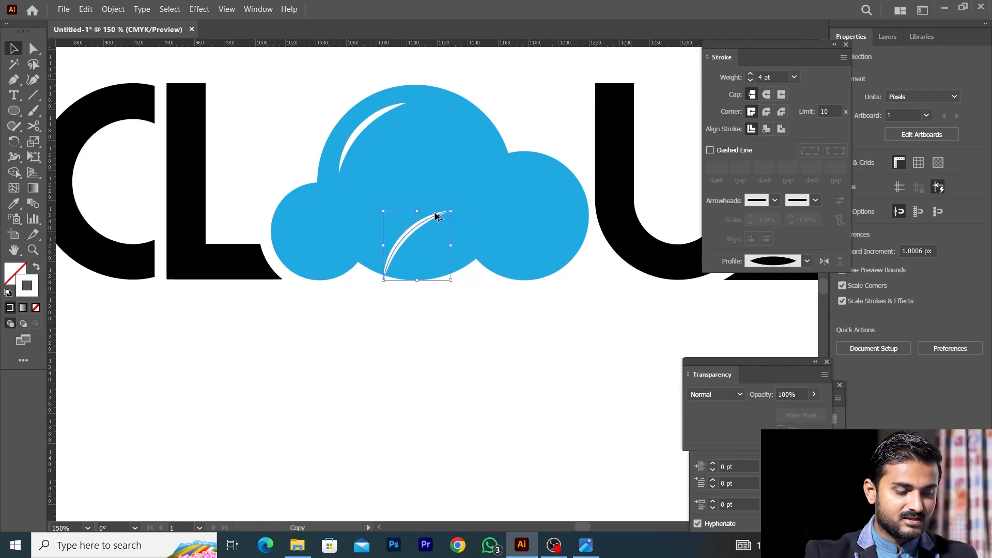
drag(455, 207, 351, 250)
scroll(414, 271, up, 2)
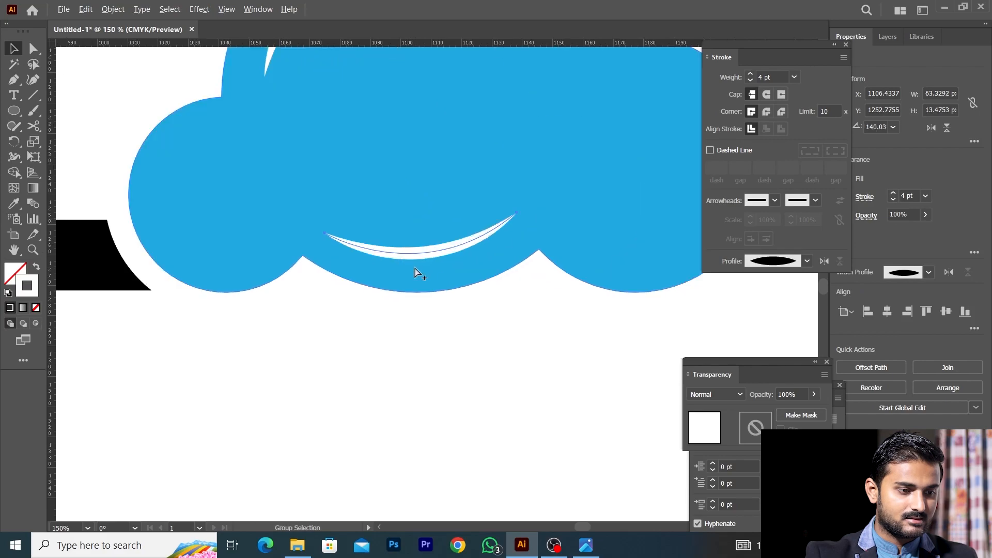
drag(434, 258, 434, 266)
mouse_move(518, 226)
mouse_down()
mouse_move(524, 233)
mouse_move(502, 233)
mouse_move(463, 262)
mouse_up()
Narrow the bottom highlight with the Width tool to about 2.16 px.
key(shift+w)
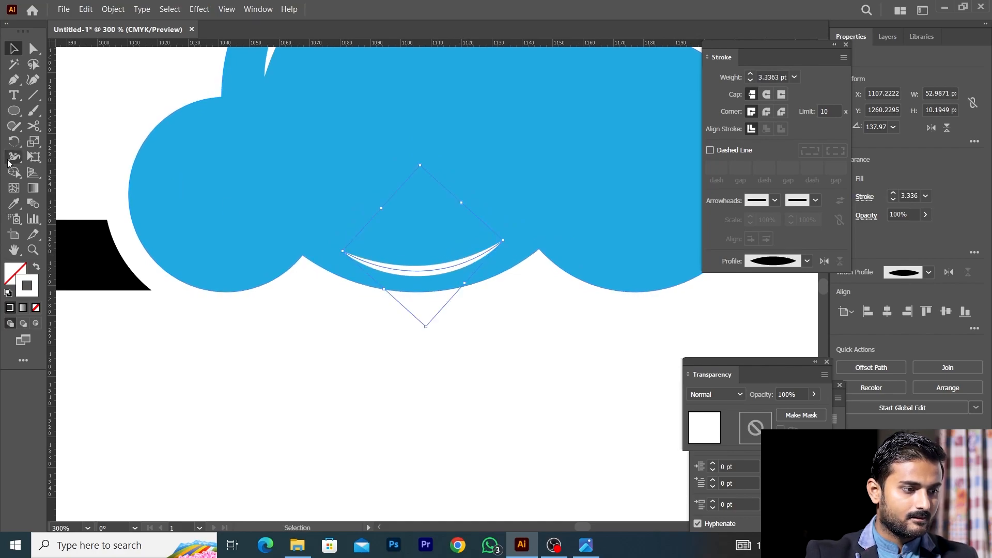
key(ctrl+plus)
key(ctrl+plus)
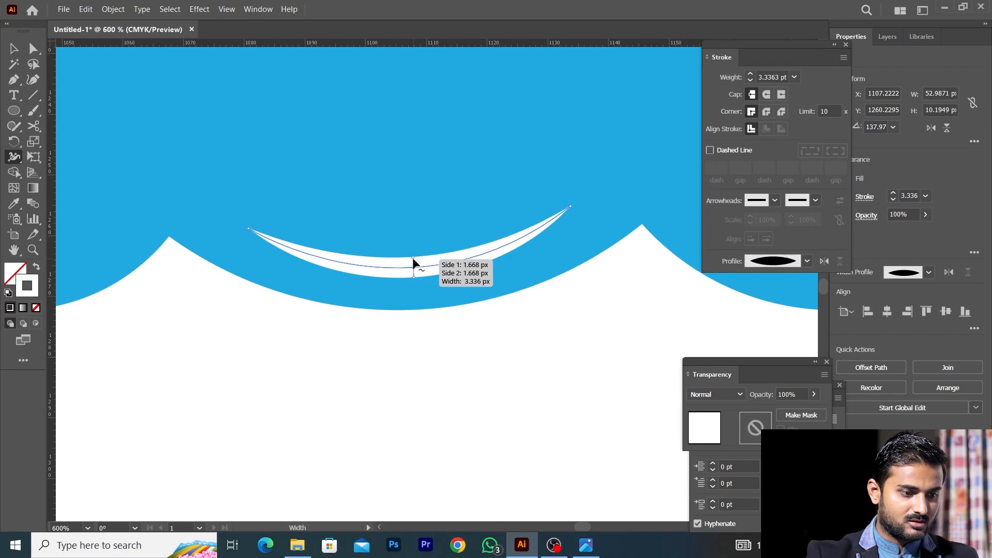
drag(412, 256, 413, 261)
scroll(445, 277, down, 3)
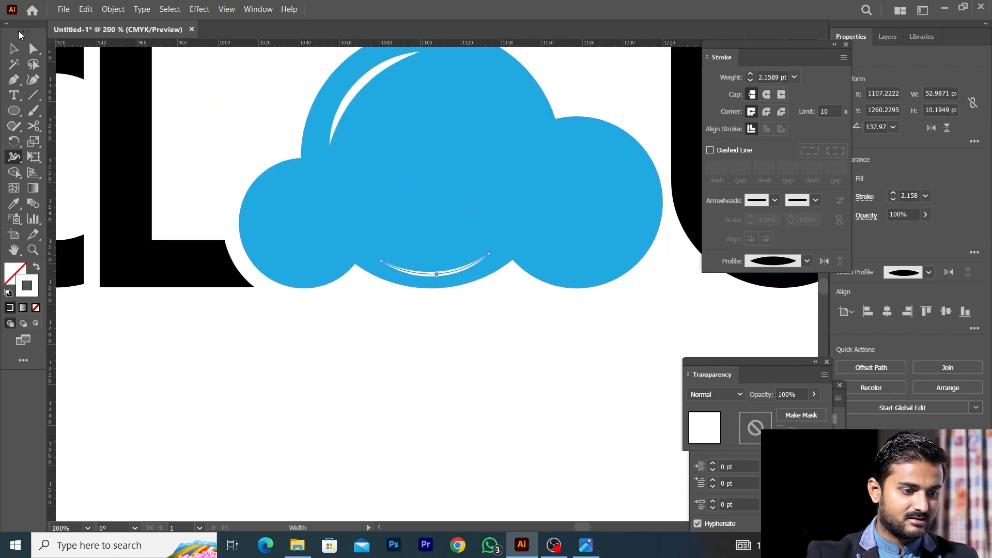
click(15, 47)
click(423, 295)
Copy the bottom highlight to the right lobe's lower-right edge, rotated to about 191° and scaled to about 21 by 33 px.
scroll(286, 237, down, 1)
scroll(532, 250, right, 1)
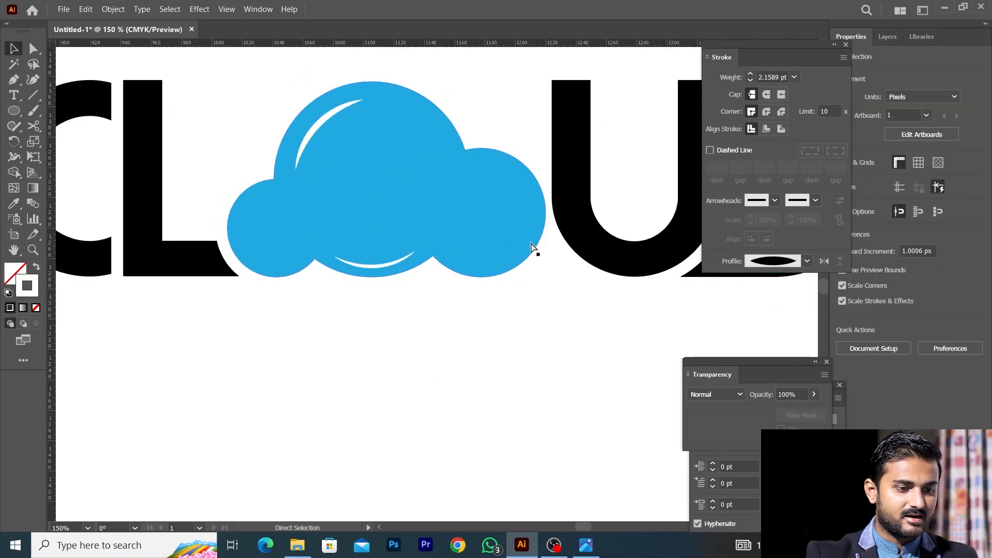
drag(391, 267, 513, 247)
scroll(513, 247, up, 2)
drag(550, 206, 537, 99)
drag(495, 209, 537, 227)
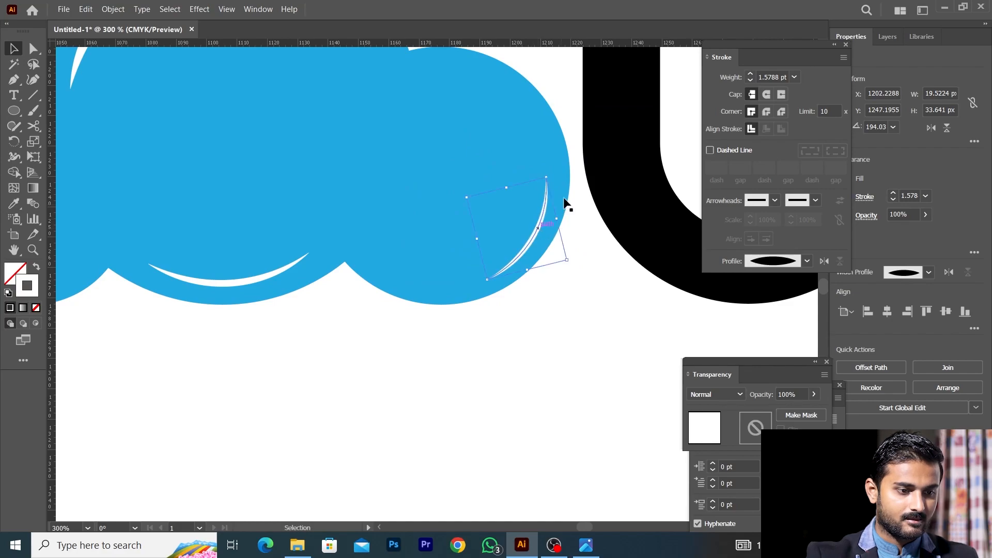
scroll(540, 222, up, 3)
drag(534, 120, 540, 124)
scroll(549, 274, down, 3)
scroll(557, 328, down, 3)
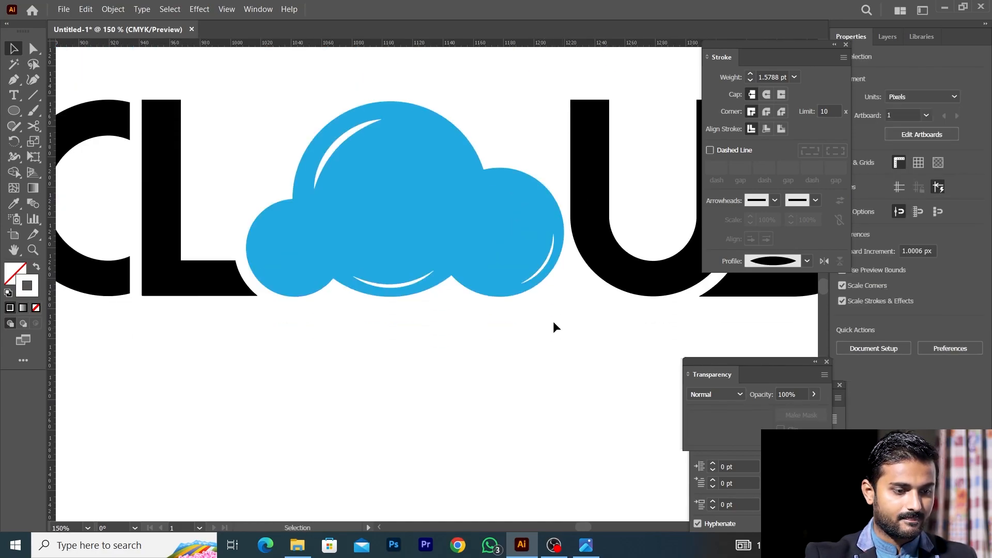
Set the right lobe highlight's stroke weight to 3 pt.
click(411, 284)
shift+click(341, 147)
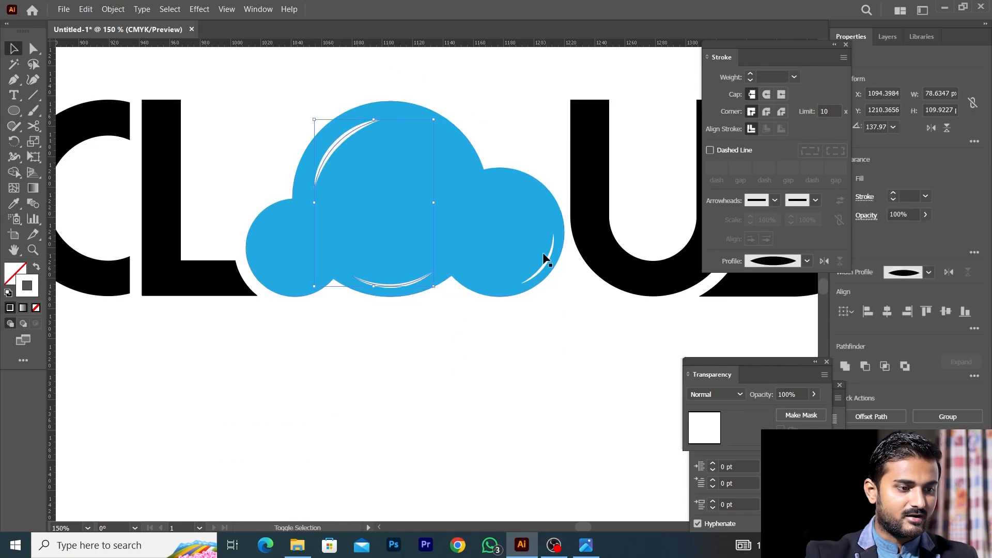
click(557, 271)
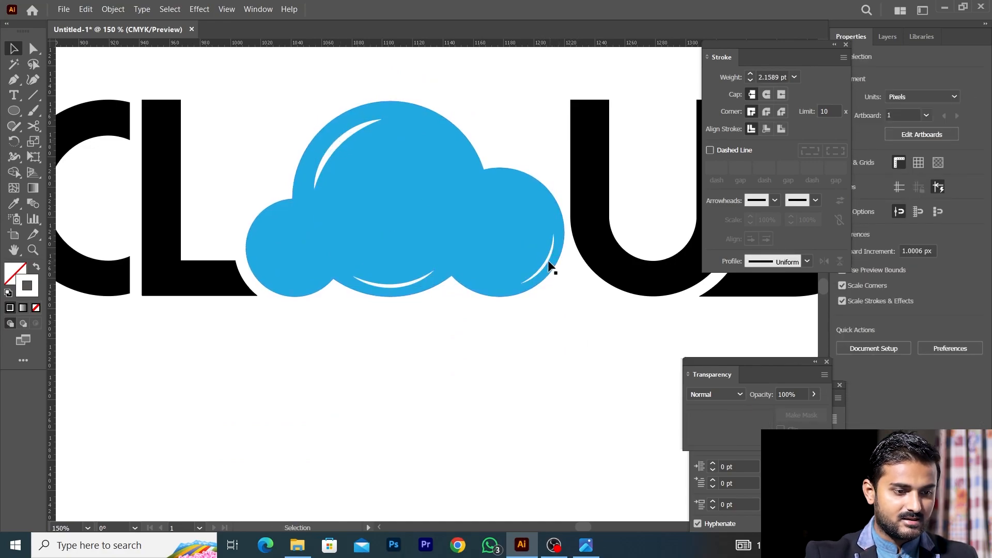
click(546, 260)
click(910, 195)
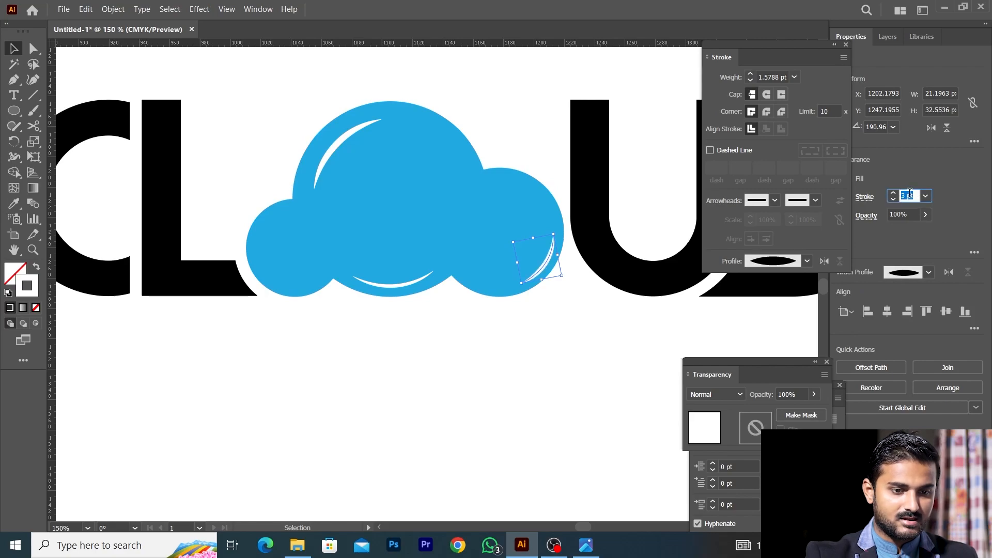
click(495, 382)
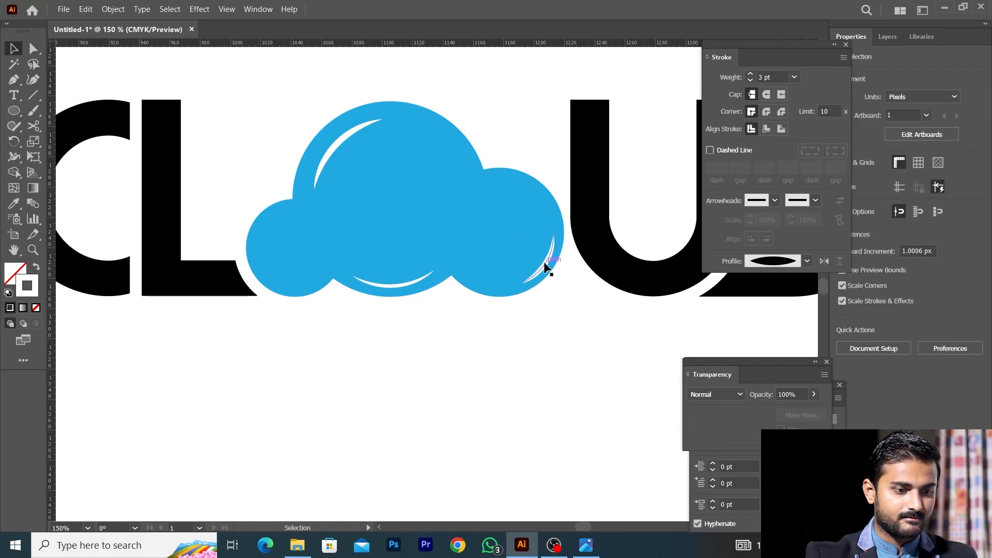
Select all three white highlights and expand their appearance into shapes.
click(545, 266)
shift+click(410, 281)
shift+click(339, 134)
click(111, 10)
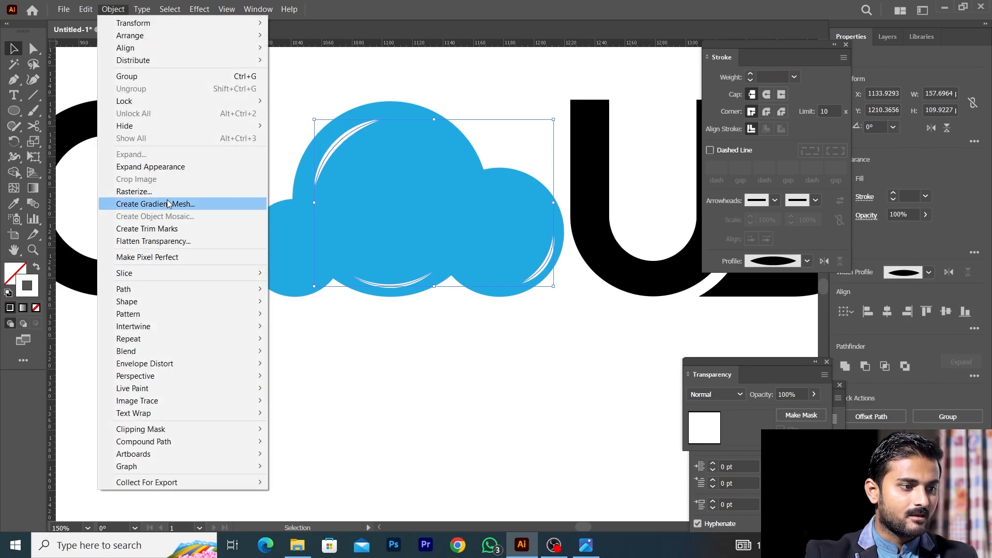
click(170, 166)
Cut the expanded highlights out of the blue cloud with Minus Front.
drag(315, 100, 551, 342)
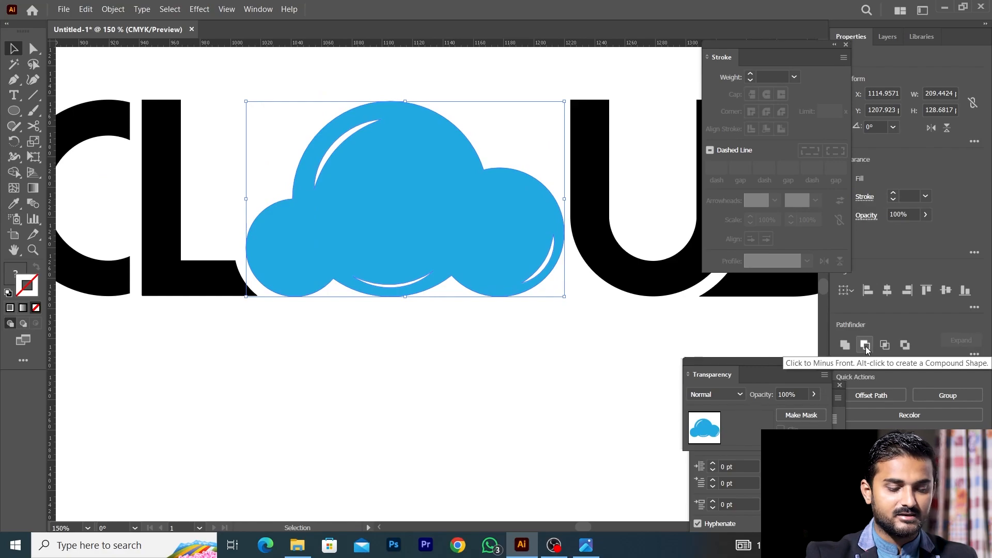
click(864, 344)
click(572, 346)
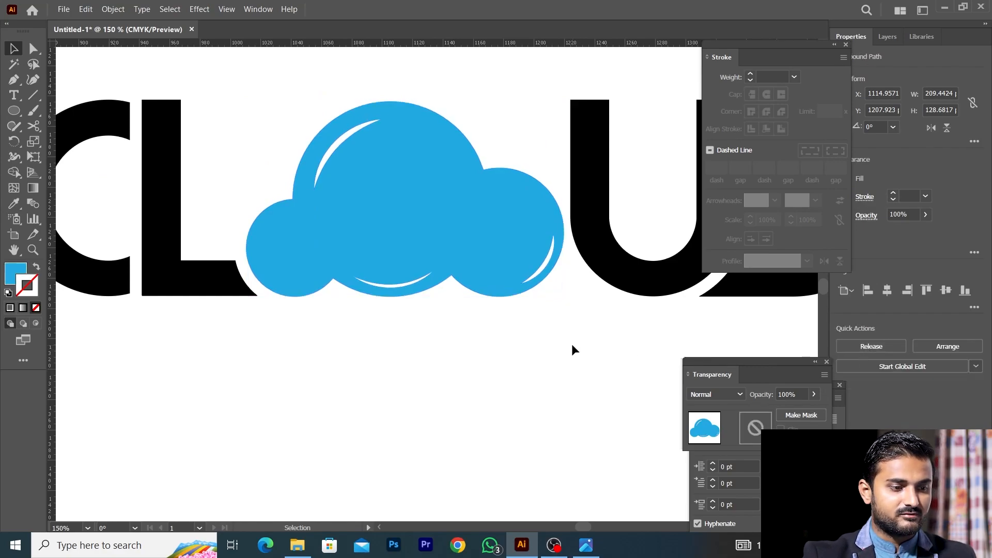
Switch to Photos and examine the raindrops beneath the cloud in the reference image logo designing class 15.jpg.
scroll(572, 346, down, 3)
scroll(571, 350, up, 3)
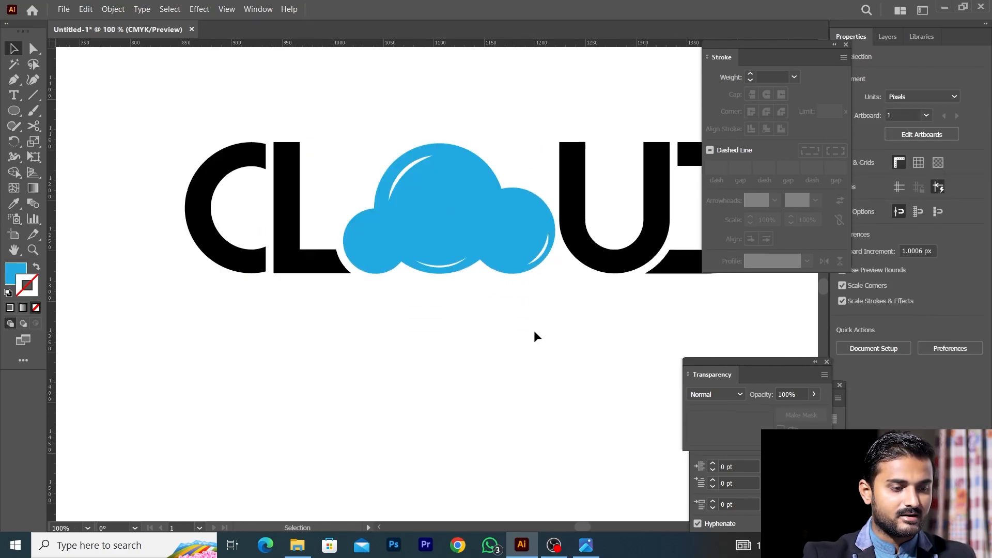
click(586, 545)
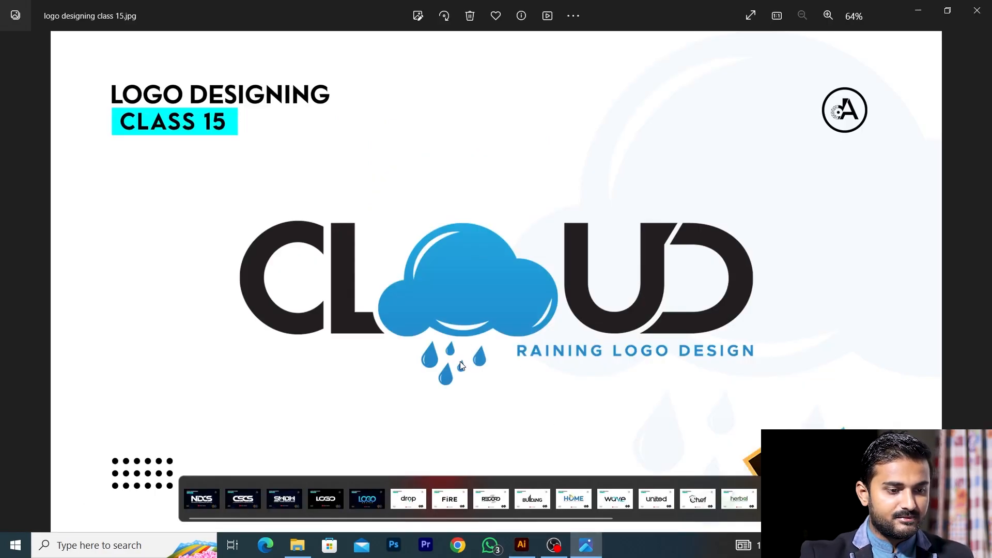
scroll(460, 361, up, 2)
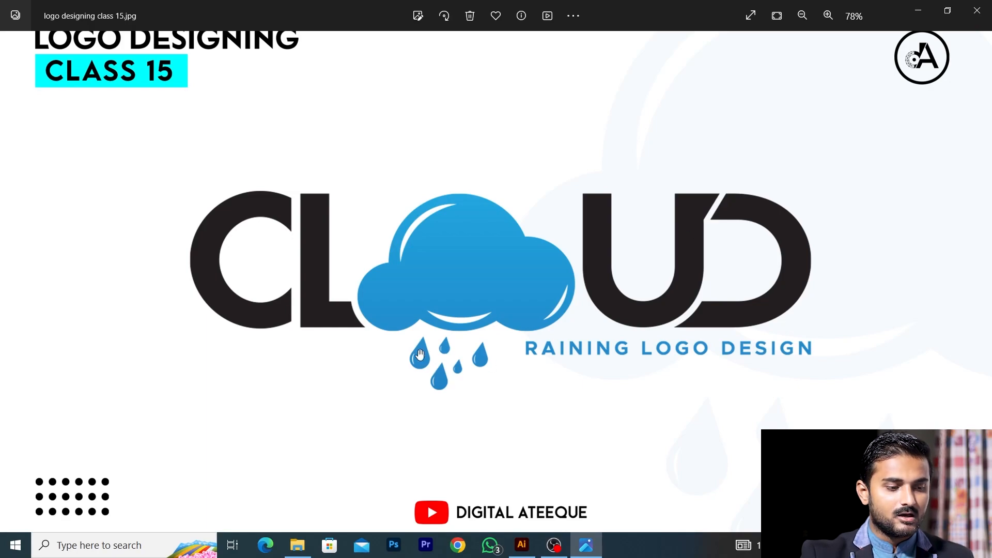
Switch back to Illustrator and draw a blue square about 106 px wide below the cloud.
click(522, 545)
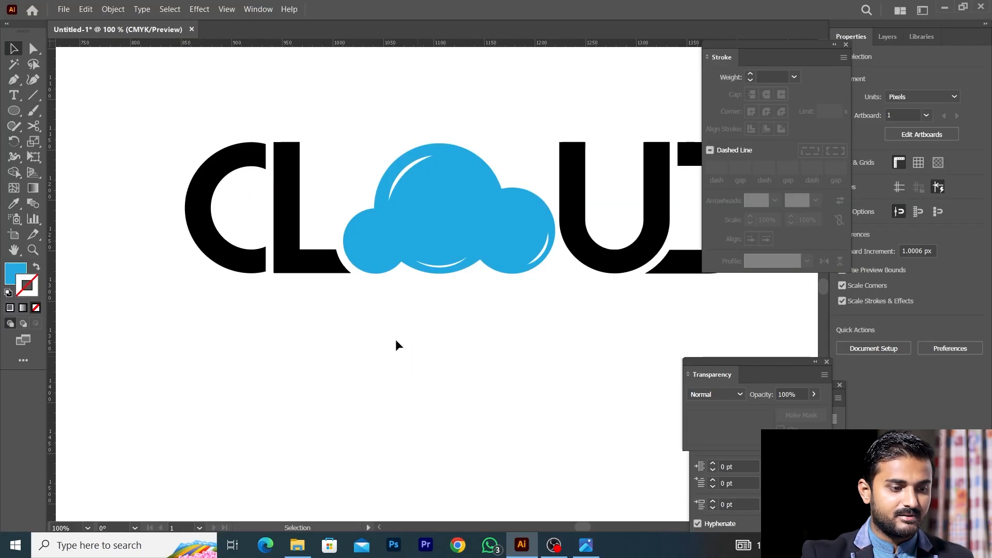
click(14, 110)
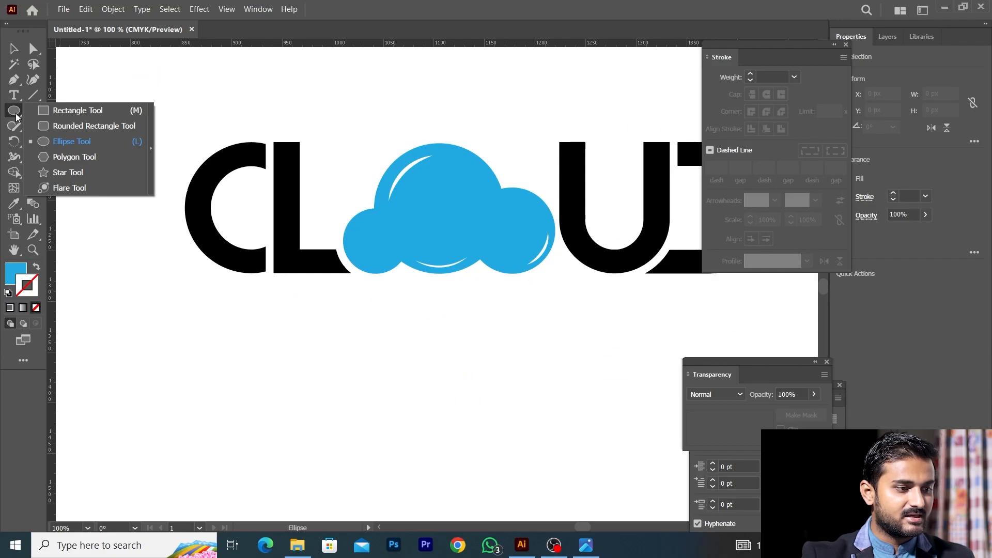
click(78, 110)
drag(446, 397, 500, 437)
scroll(503, 428, down, 1)
Add an anchor point at the midpoint of the square's top edge.
click(33, 50)
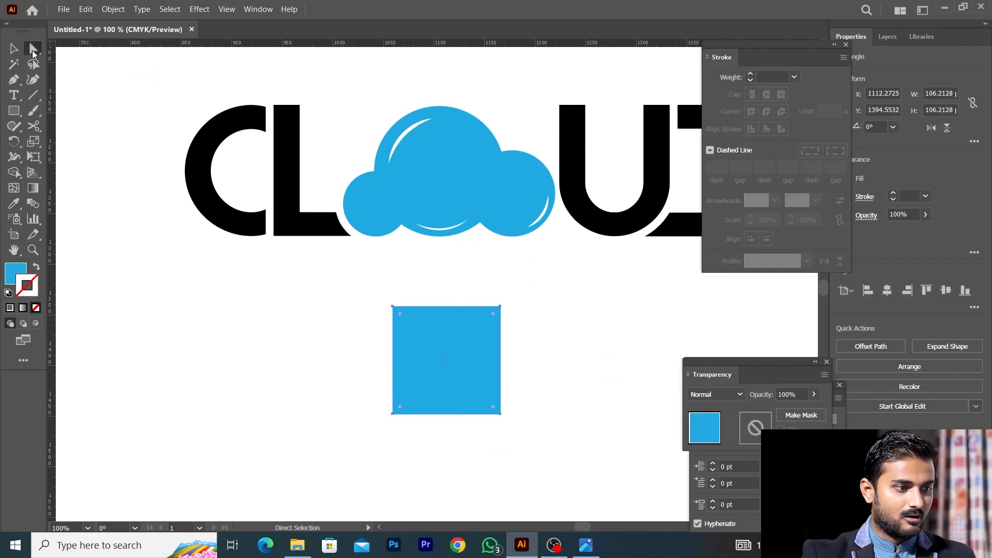
click(13, 79)
click(77, 96)
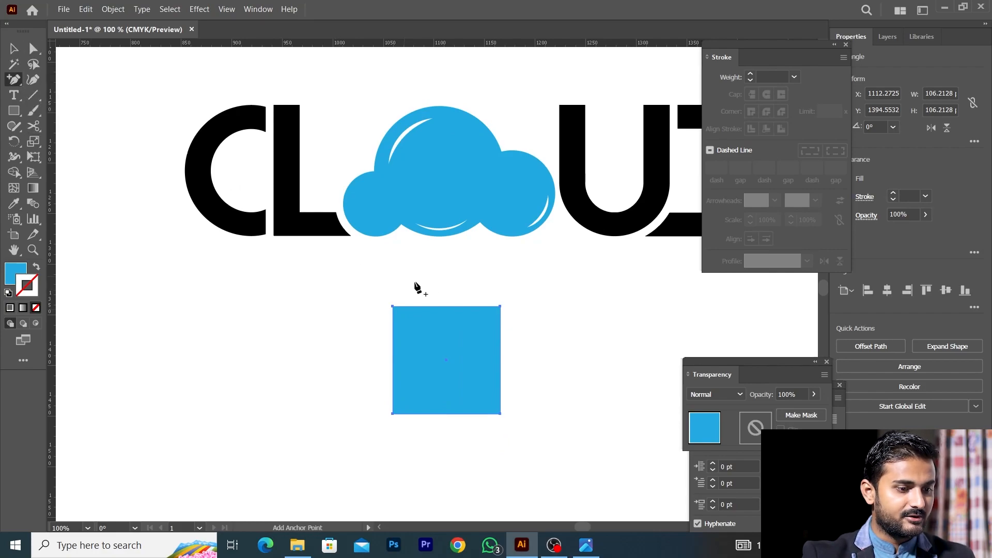
click(447, 307)
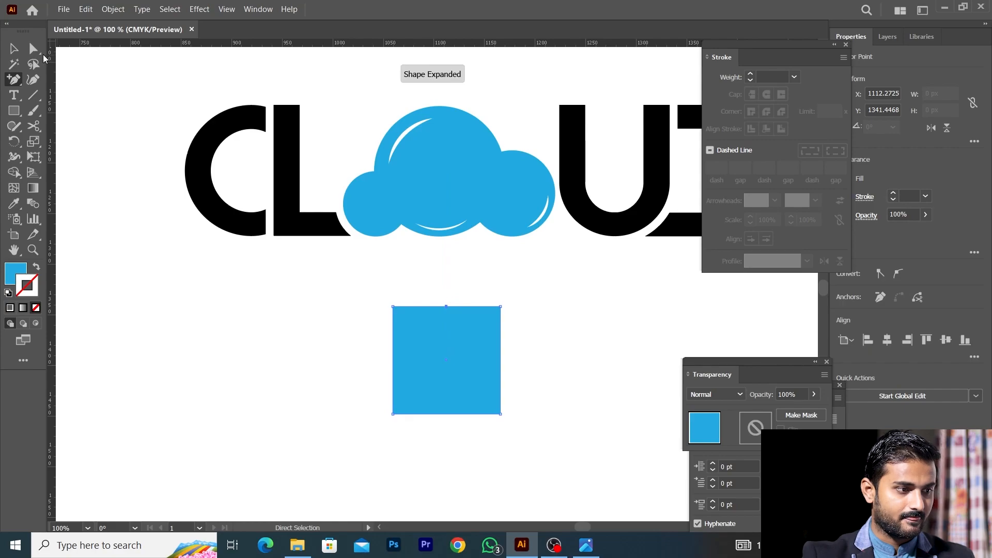
Delete the square's two top corner anchor points to turn it into a triangle.
click(34, 49)
click(14, 79)
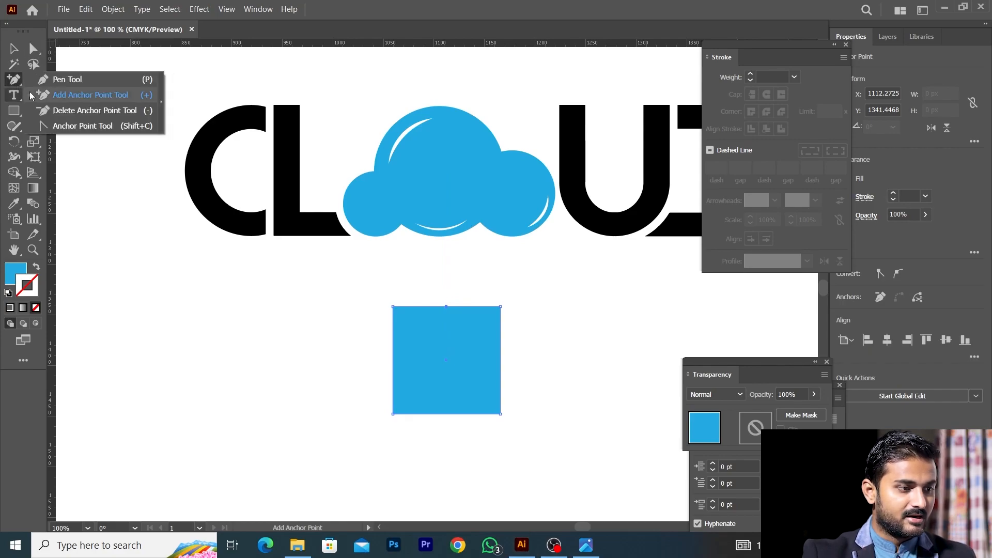
click(60, 113)
click(392, 306)
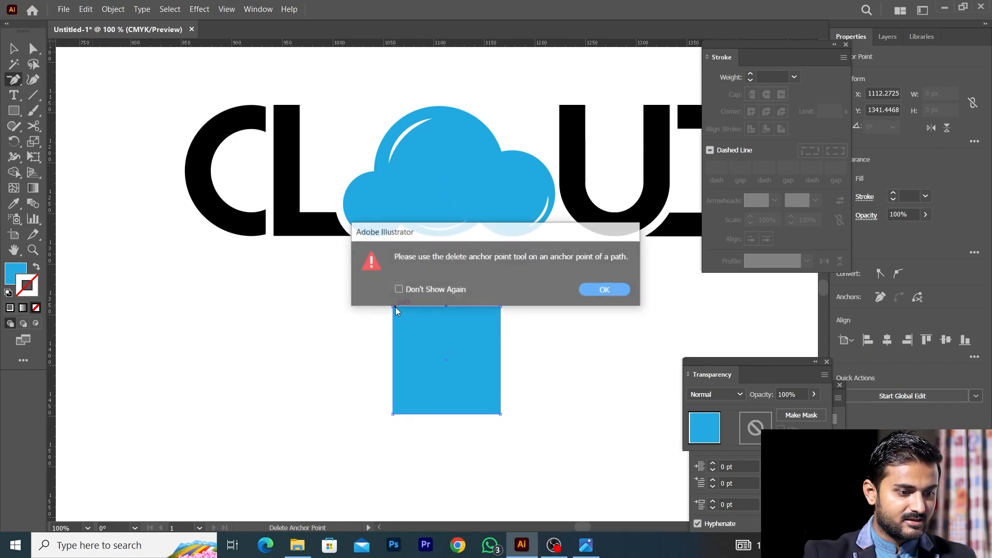
click(594, 290)
click(395, 307)
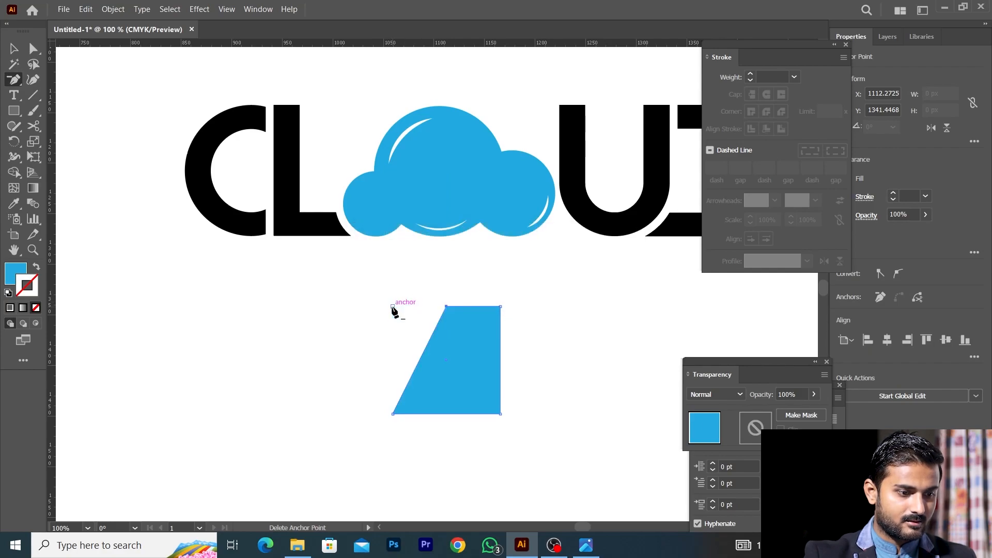
click(500, 308)
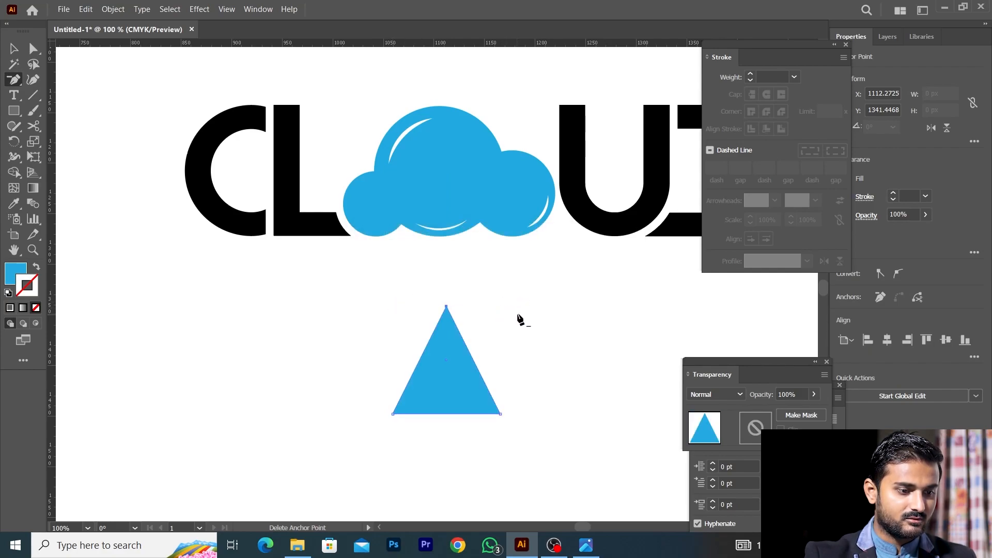
Round the triangle's two bottom corners to a radius of about 33 px to form a raindrop.
scroll(520, 319, down, 2)
click(15, 49)
click(33, 48)
drag(365, 363, 581, 423)
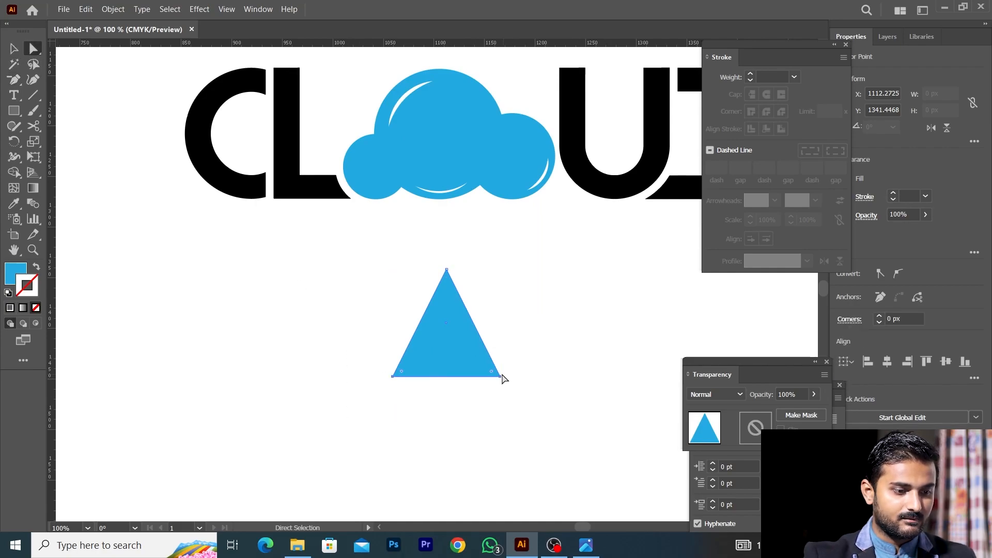
drag(494, 376, 408, 263)
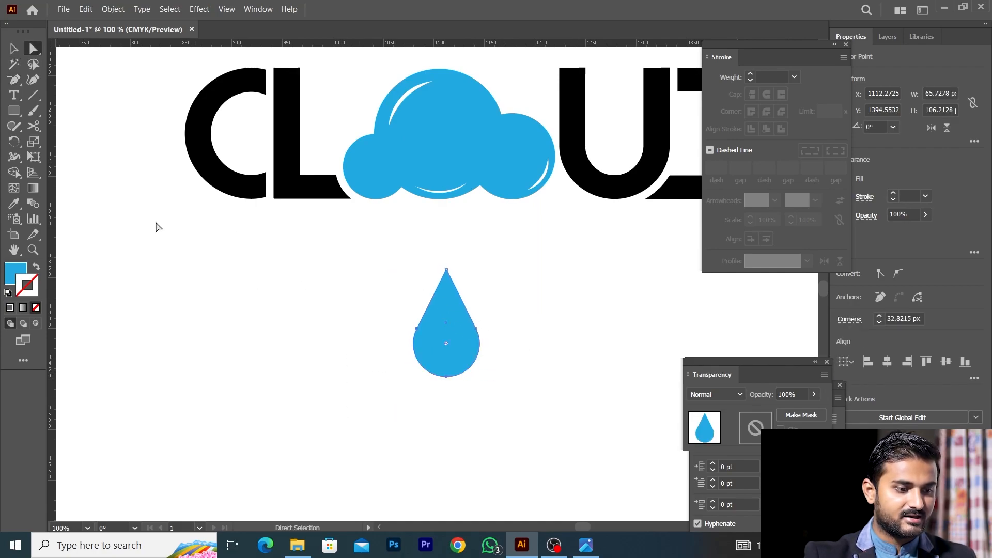
click(14, 50)
click(248, 230)
scroll(267, 242, down, 2)
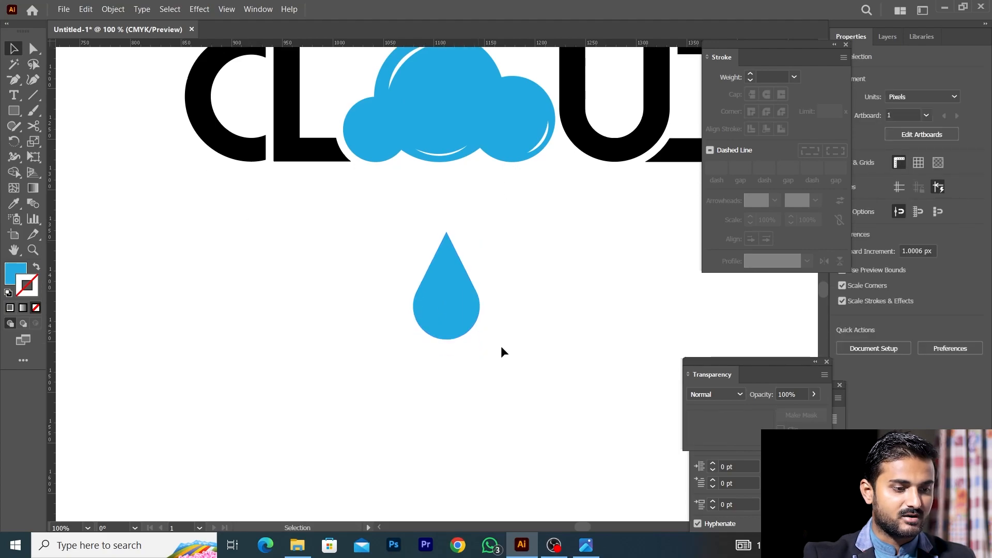
Check the raindrop highlights in the Photos reference image and, back in Illustrator, draw a curved Pen path inside the drop's lower-left edge.
click(585, 545)
scroll(418, 361, up, 4)
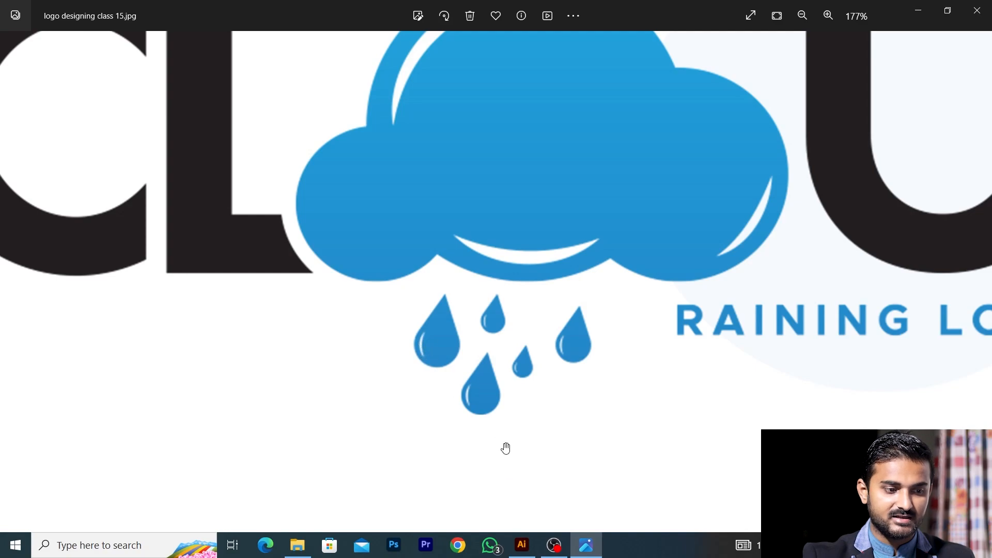
click(521, 545)
scroll(450, 342, up, 2)
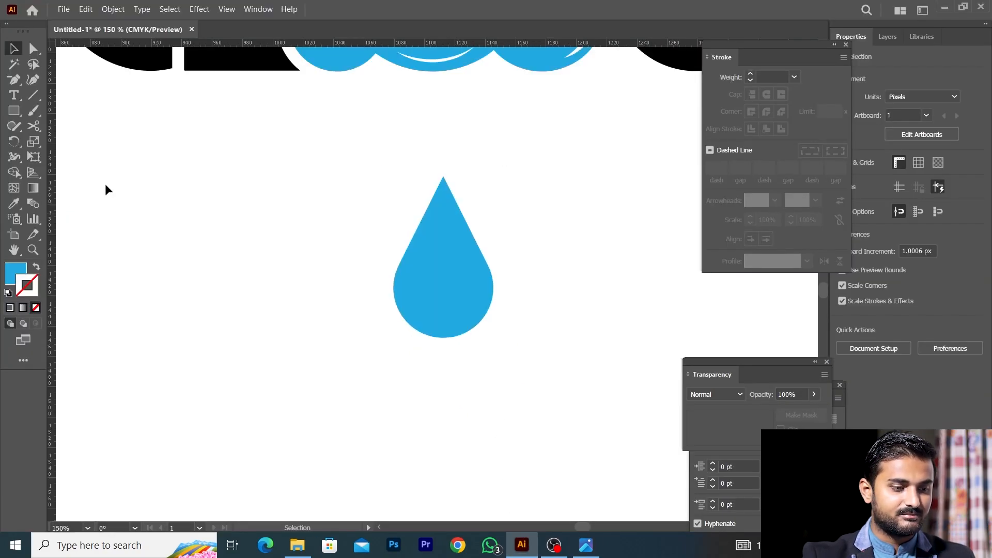
click(14, 80)
scroll(460, 368, up, 2)
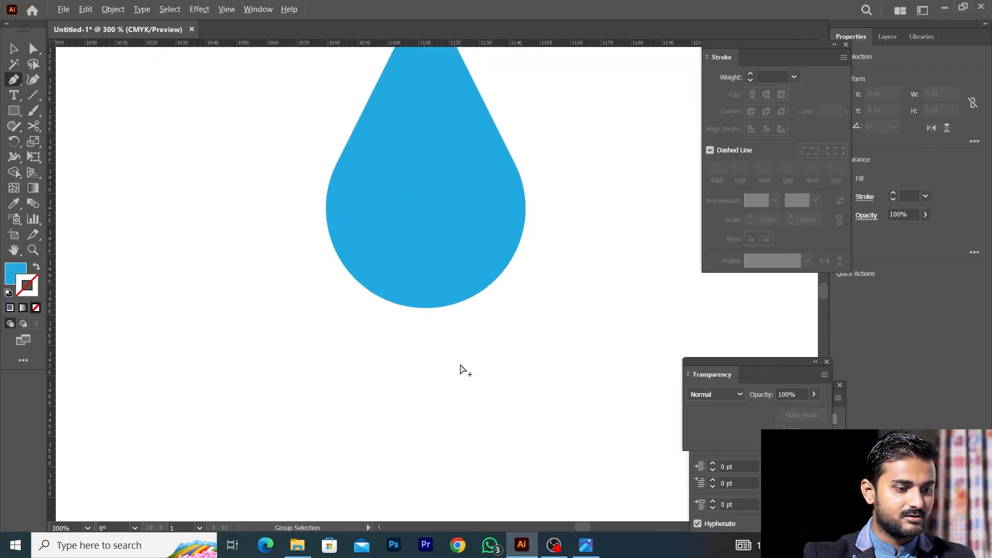
click(351, 197)
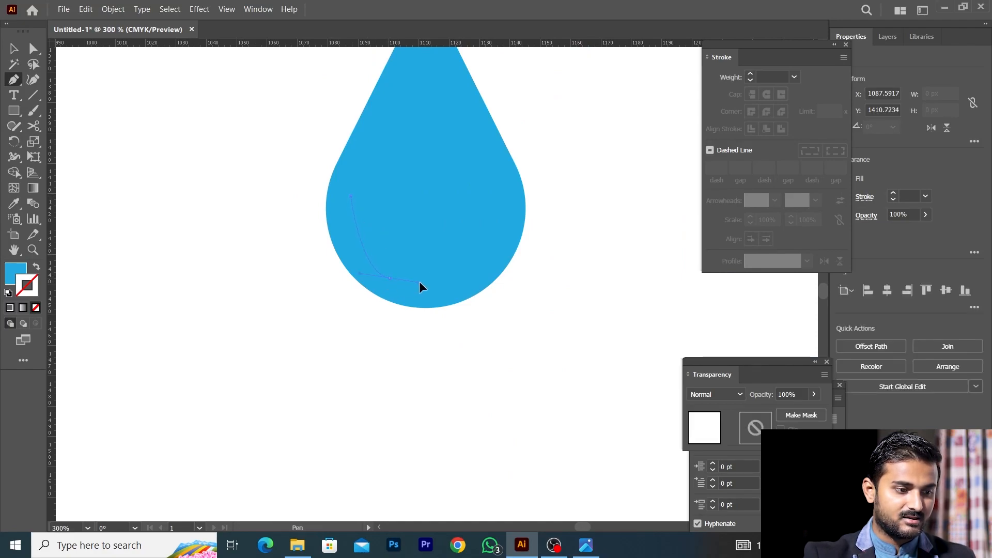
drag(433, 305, 433, 306)
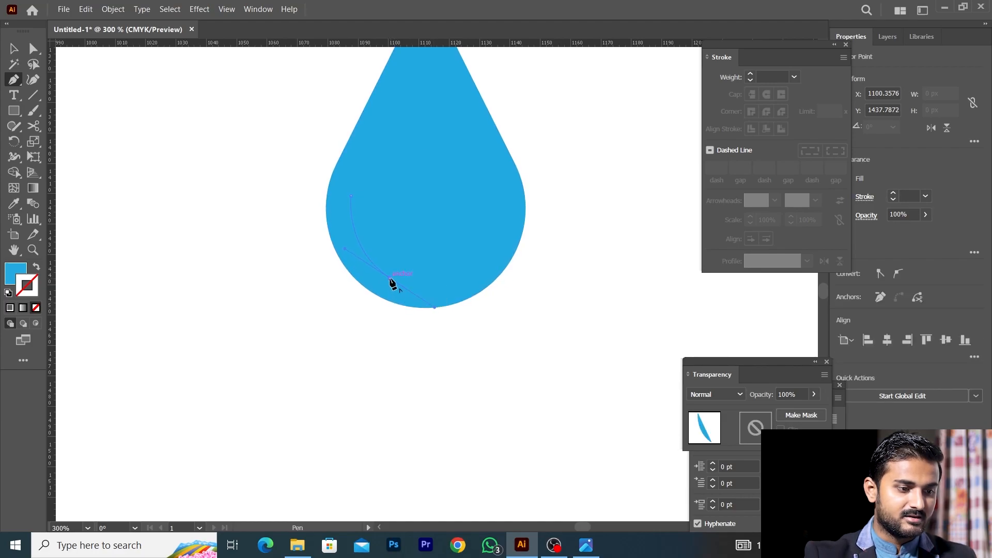
Swap the curved path's fill to its stroke and make the stroke white (ffffff).
key(v)
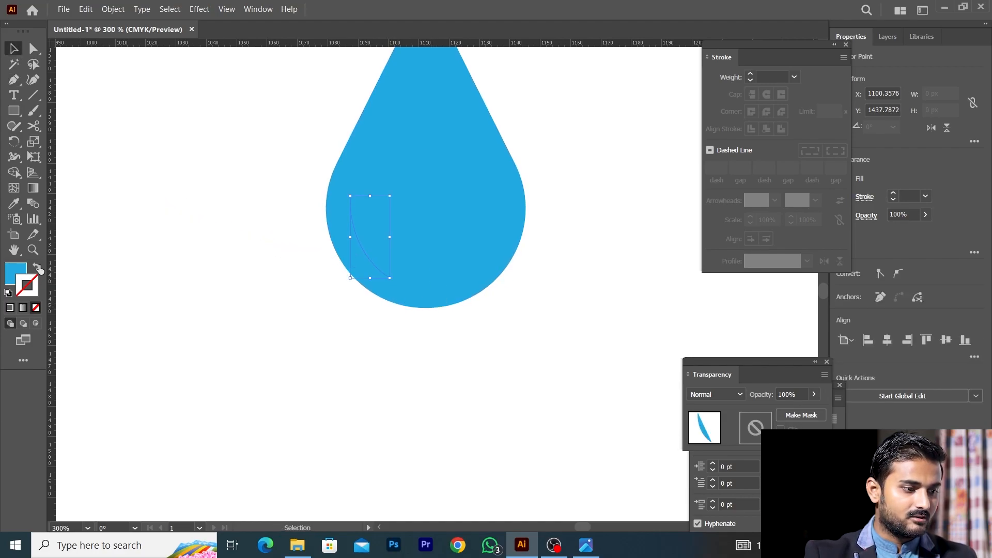
click(37, 267)
double_click(28, 285)
drag(580, 280, 554, 219)
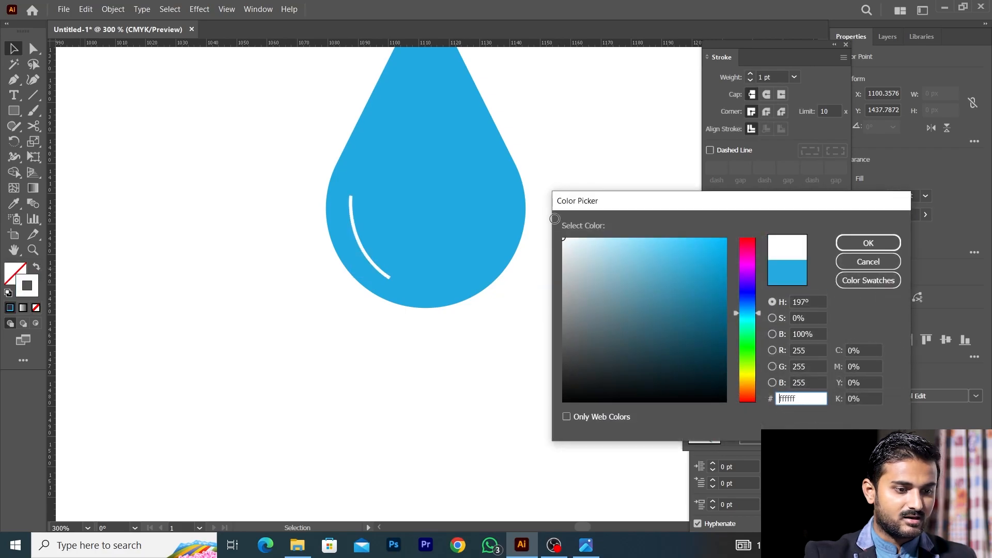
click(868, 243)
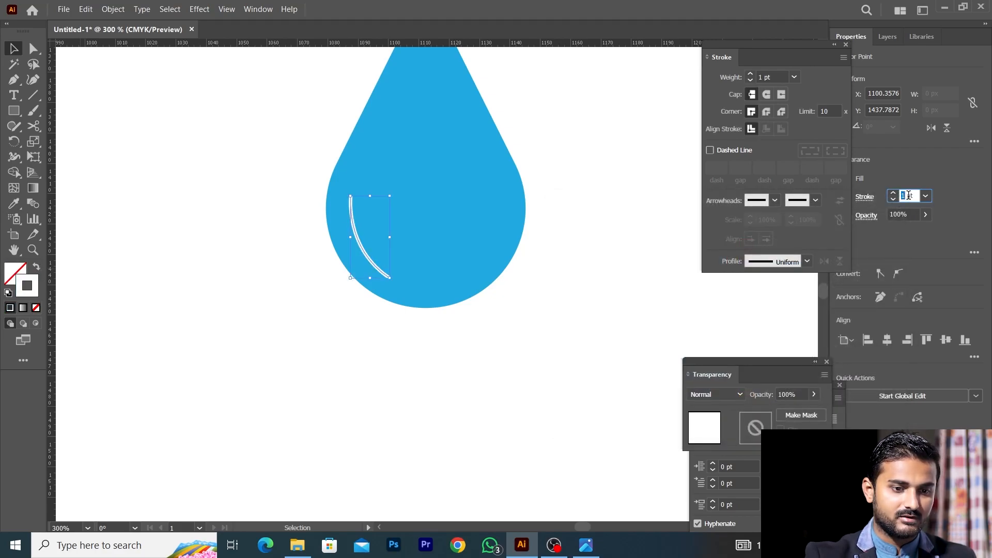
Set the highlight's stroke weight to 3 pt and give it a width profile tapered at both ends.
text(3)
key(Return)
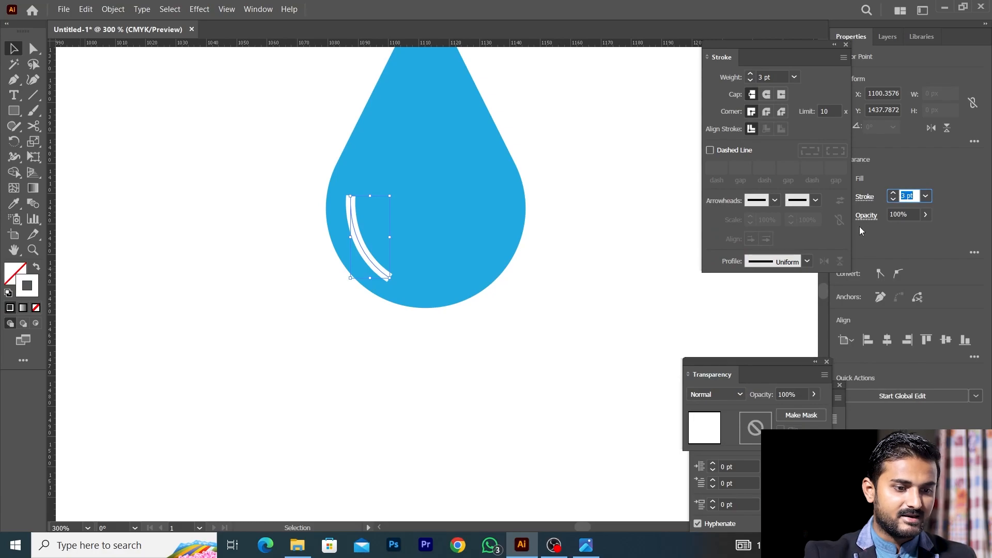
click(807, 261)
click(769, 299)
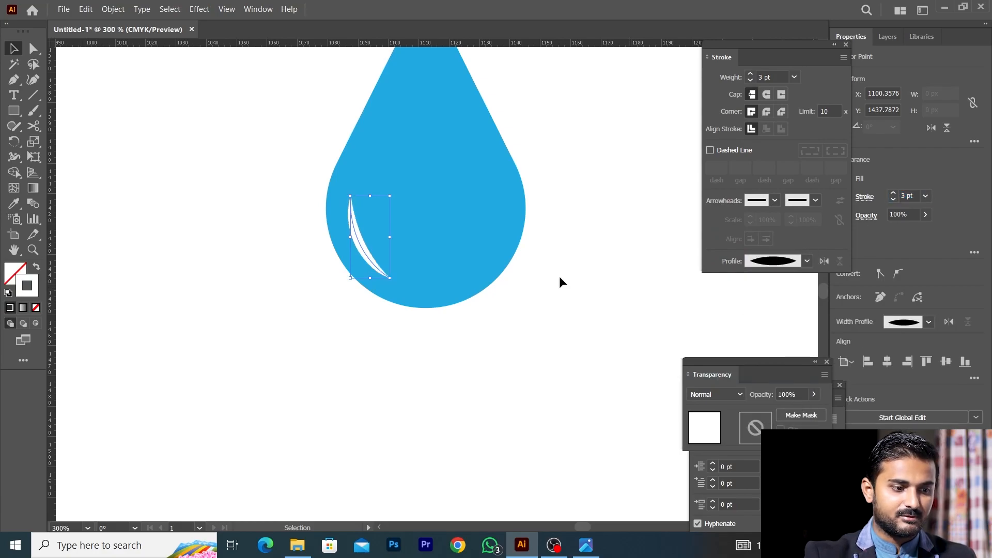
Narrow the middle of the raindrop highlight to about 2.1 px with the Width tool.
click(14, 156)
scroll(354, 233, up, 5)
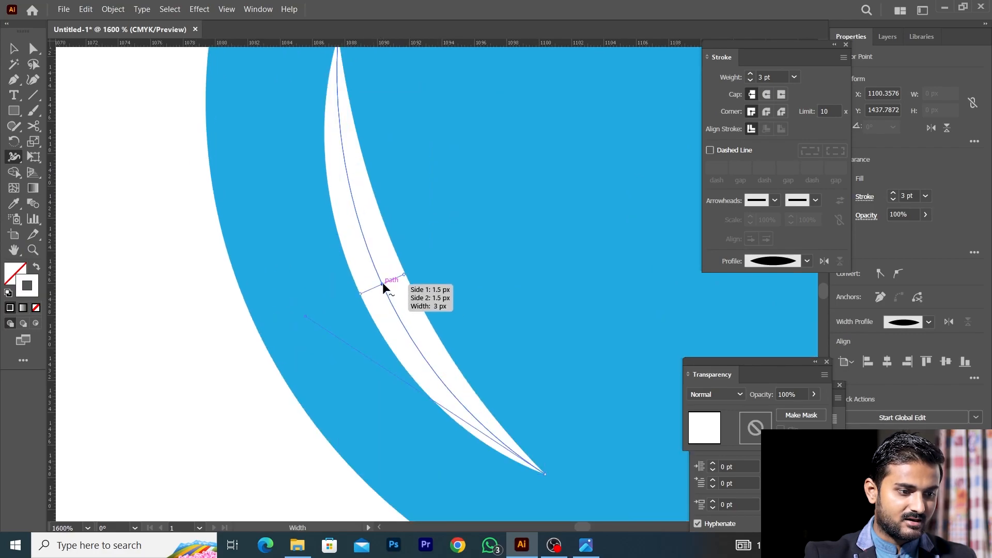
drag(402, 274, 396, 277)
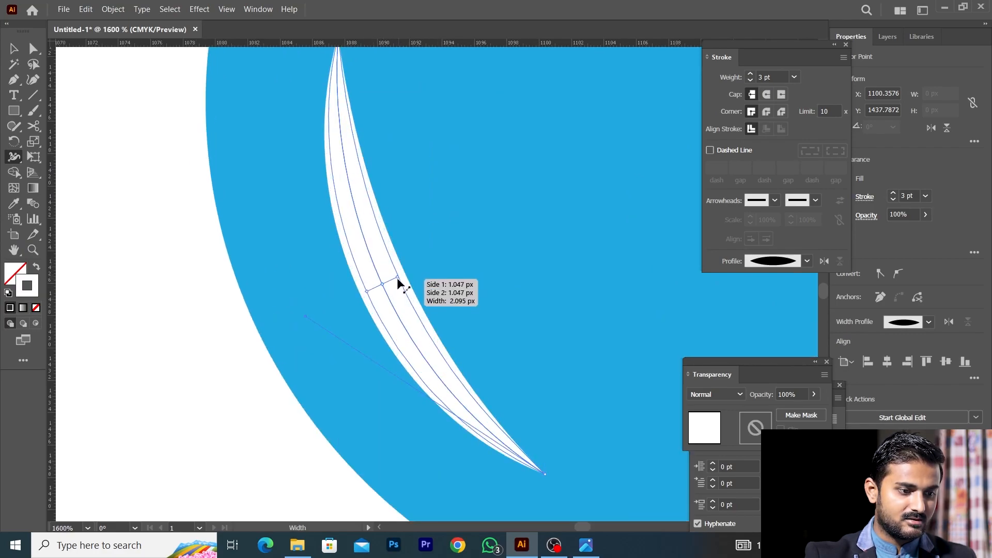
scroll(396, 277, down, 5)
click(14, 48)
click(312, 187)
scroll(312, 187, down, 2)
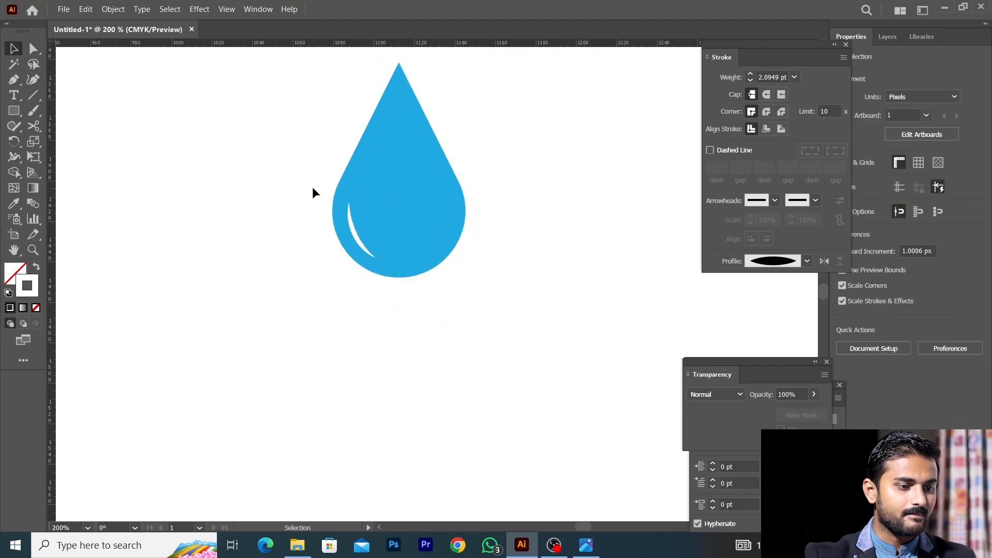
Expand the highlight's appearance into a shape and cut it out of the raindrop with Minus Front.
click(355, 230)
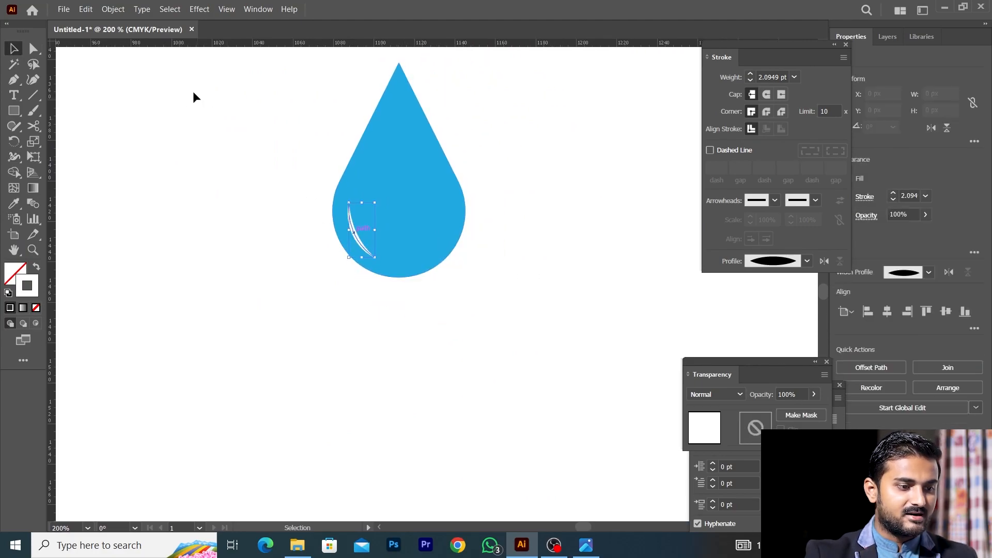
click(112, 9)
click(186, 167)
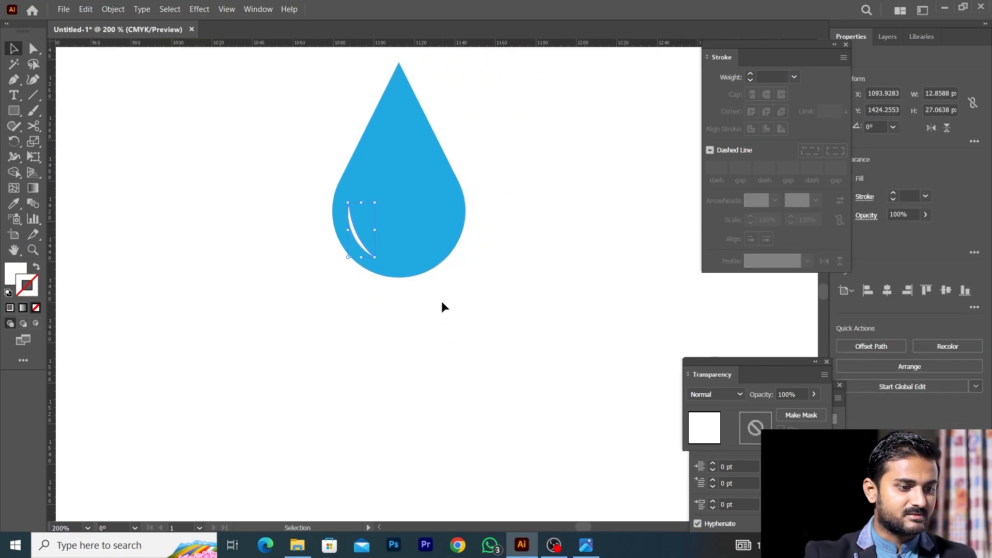
key(ctrl+a)
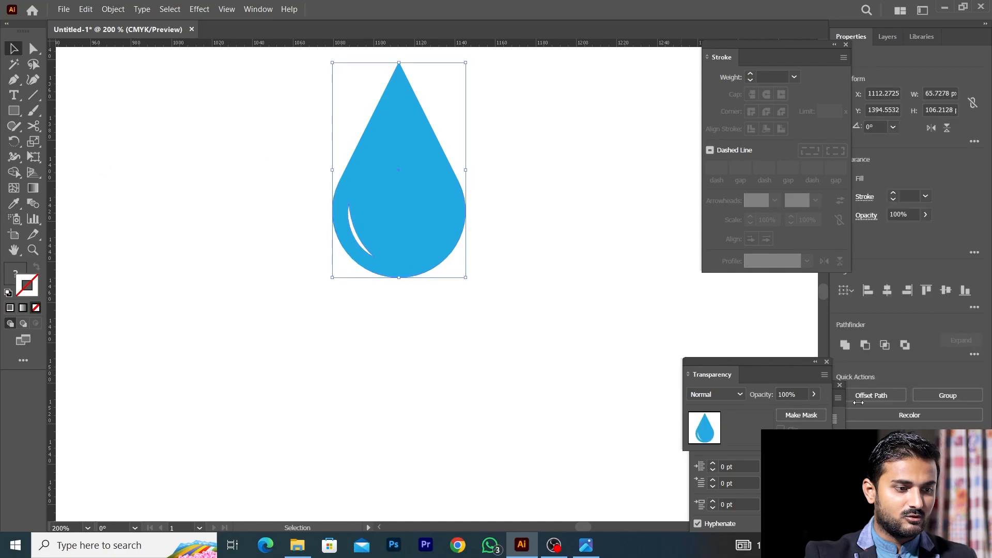
click(867, 344)
scroll(418, 320, down, 3)
click(442, 312)
Move the raindrop under the cloud's left lobe, tilt it to the right and shrink it to about 32 × 47 px.
scroll(434, 309, right, 1)
drag(381, 282, 356, 249)
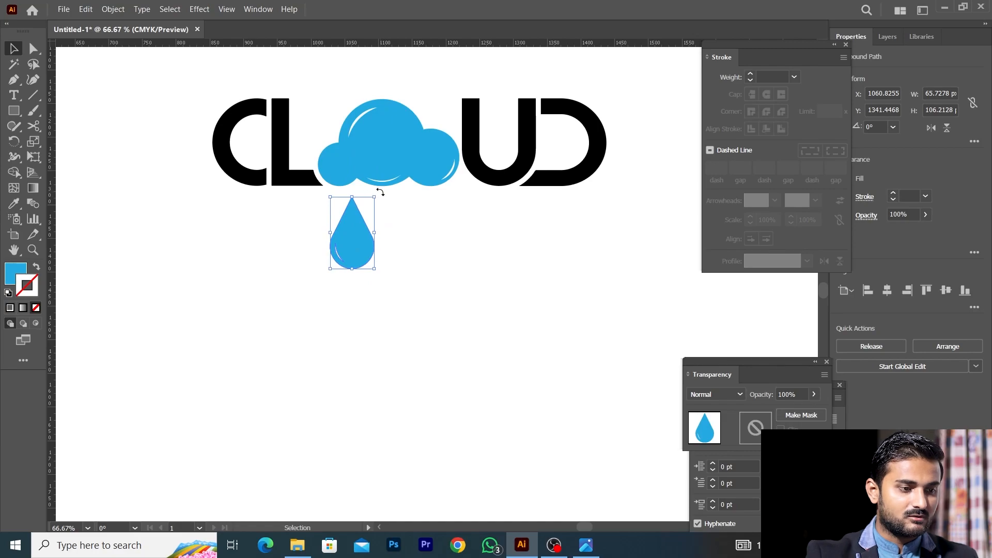
drag(384, 195, 412, 202)
drag(357, 225, 349, 218)
drag(327, 259, 381, 247)
Duplicate the raindrop to its right, scale the copy down to about 20 × 29 px and tilt it more upright.
click(352, 243)
scroll(384, 234, up, 2)
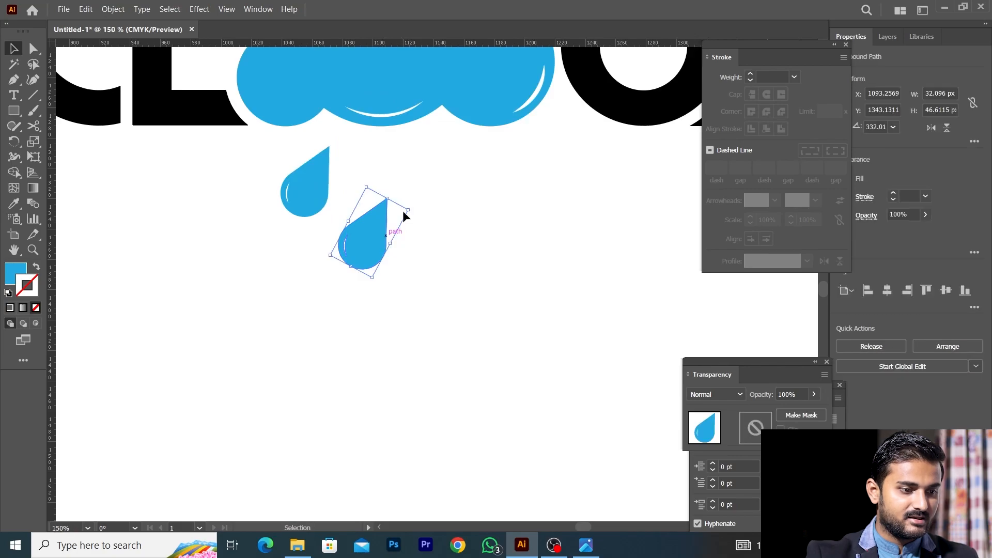
drag(409, 208, 364, 181)
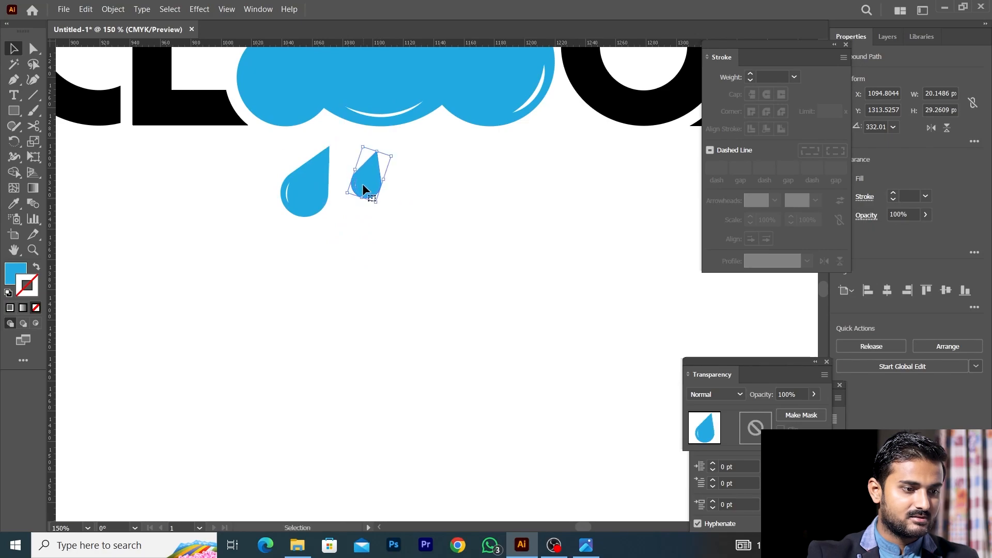
click(580, 481)
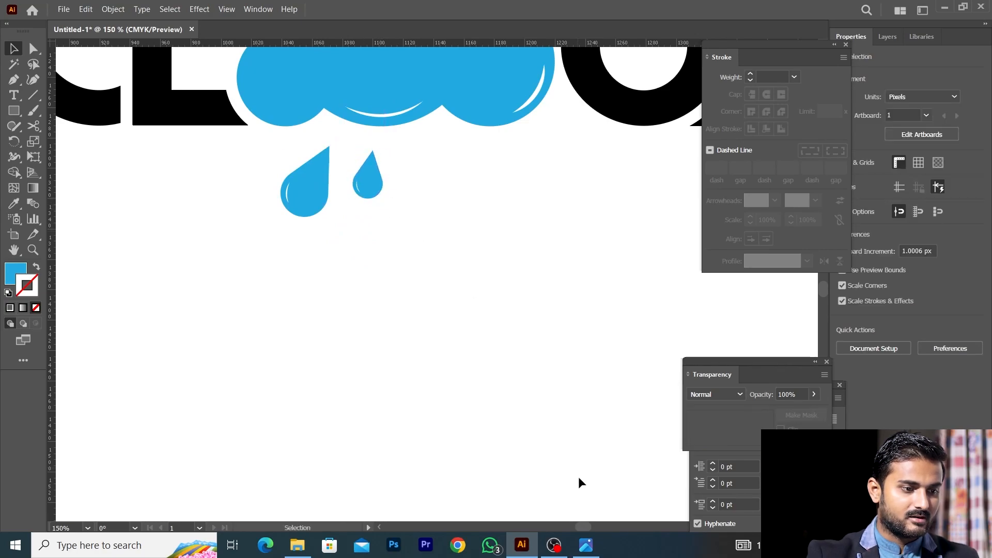
Compare the drop layout with the Photos reference image, duplicate the small raindrop below the pair and enlarge the copy.
click(586, 545)
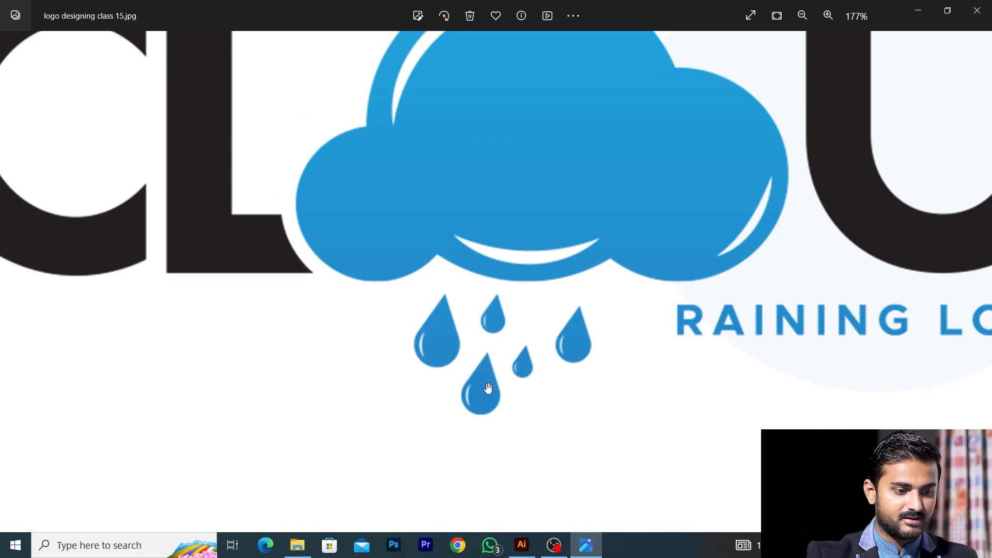
click(522, 546)
click(369, 192)
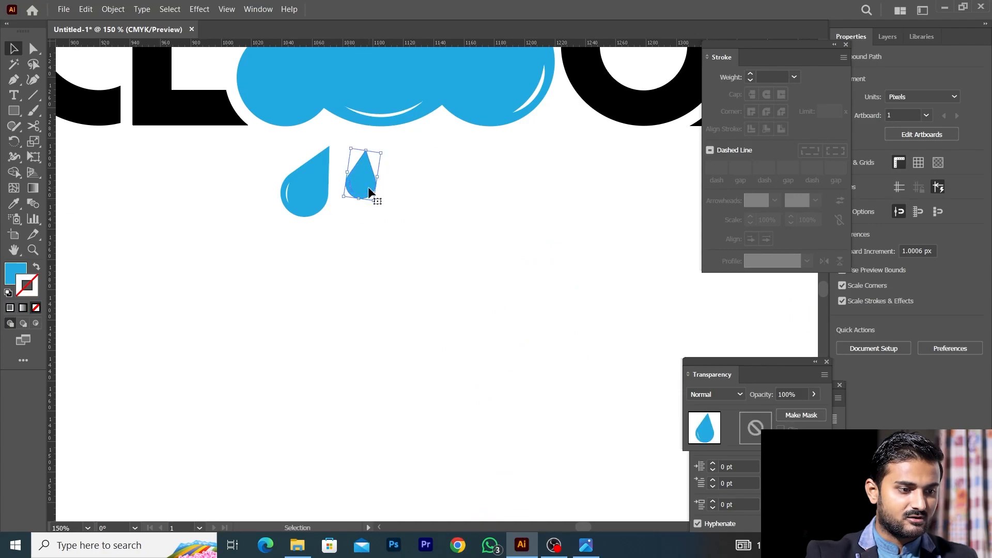
drag(383, 184, 352, 256)
click(381, 217)
drag(353, 292, 361, 256)
click(405, 274)
scroll(405, 274, down, 2)
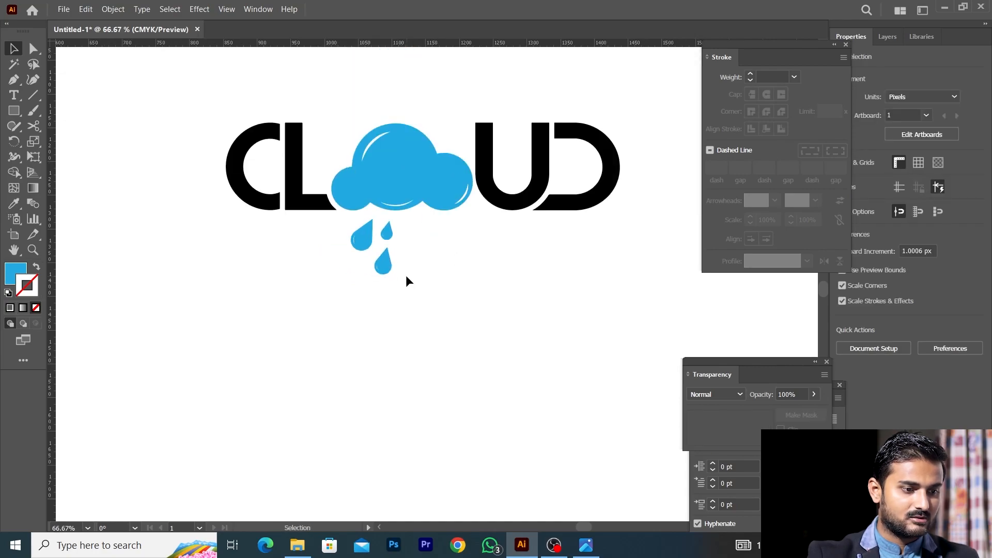
Check the drop layout in the Photos reference image, duplicate the small raindrop down to its right and shrink the copy to about 13 × 21 px.
scroll(400, 263, up, 2)
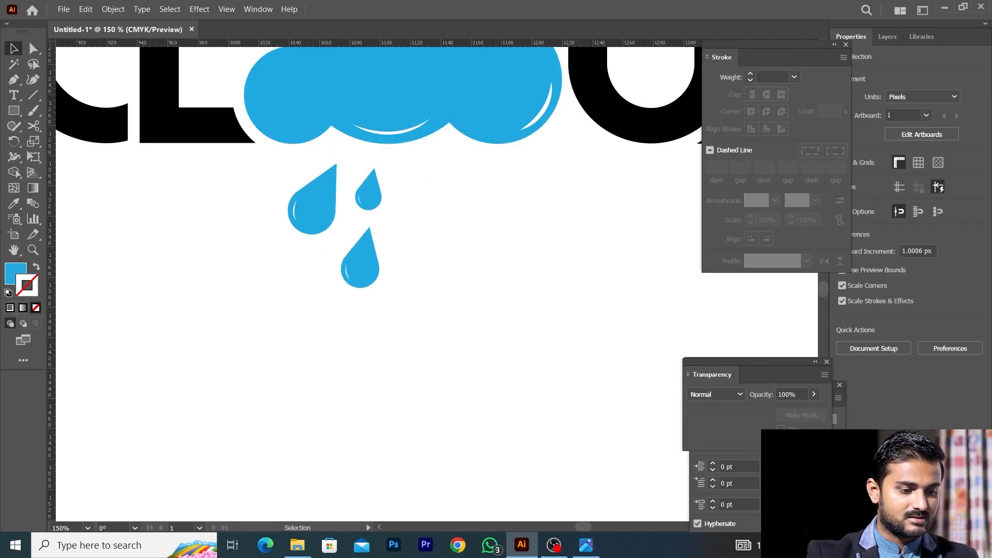
click(589, 545)
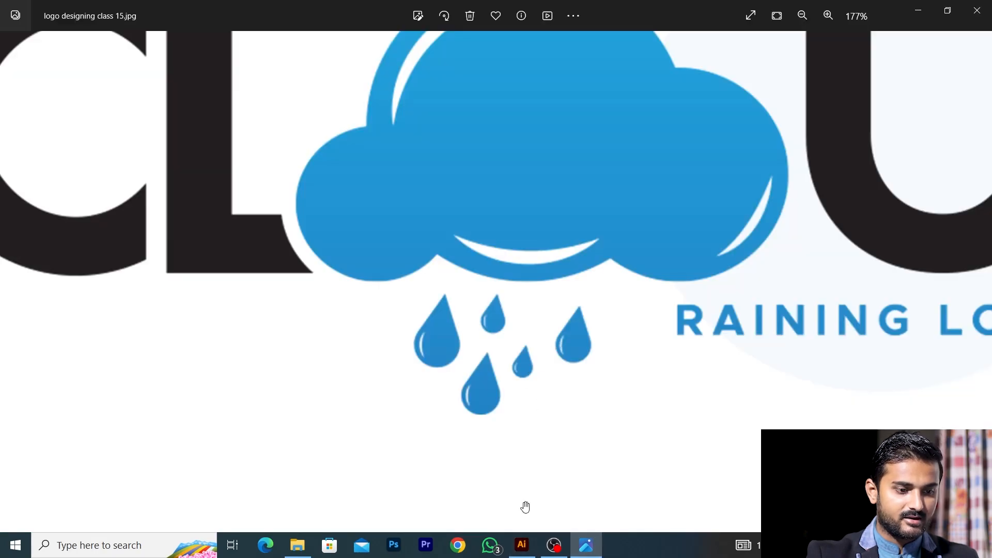
click(521, 544)
drag(372, 209, 414, 250)
drag(423, 209, 430, 213)
Duplicate the lower raindrop, about 21 × 34 px, under the cloud's right lobe and compare the five drops with the Photos reference image.
click(337, 220)
drag(362, 268, 459, 203)
scroll(458, 279, down, 3)
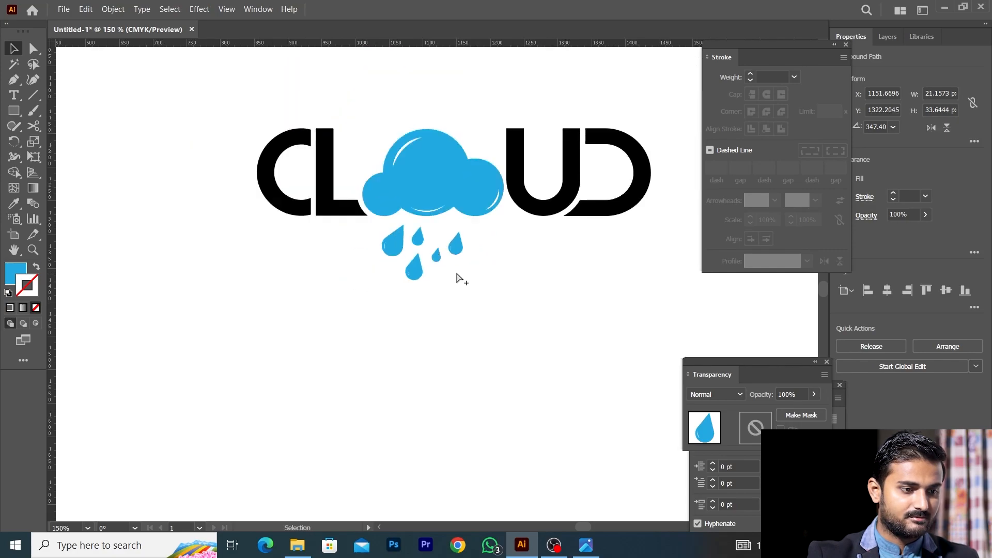
click(458, 280)
scroll(459, 282, right, 1)
click(586, 545)
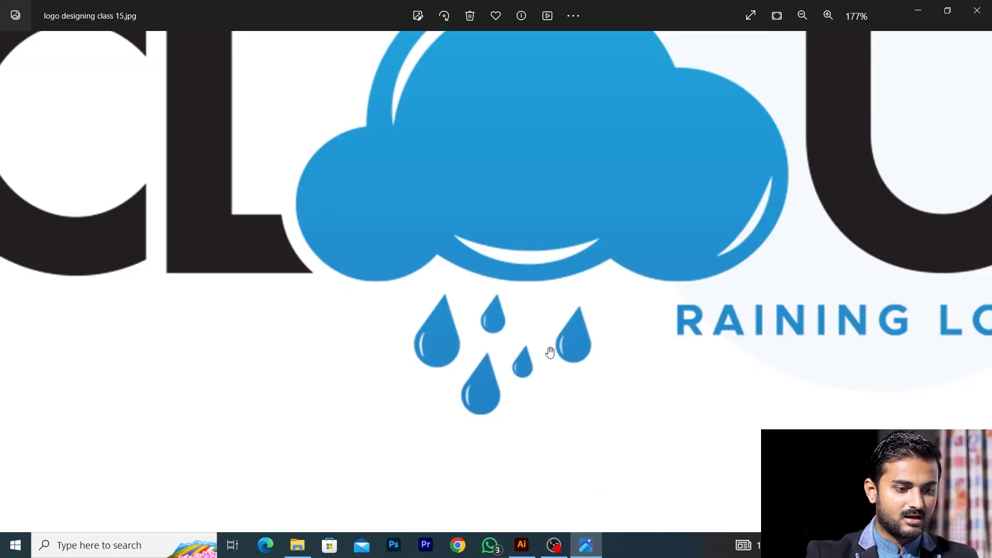
click(521, 544)
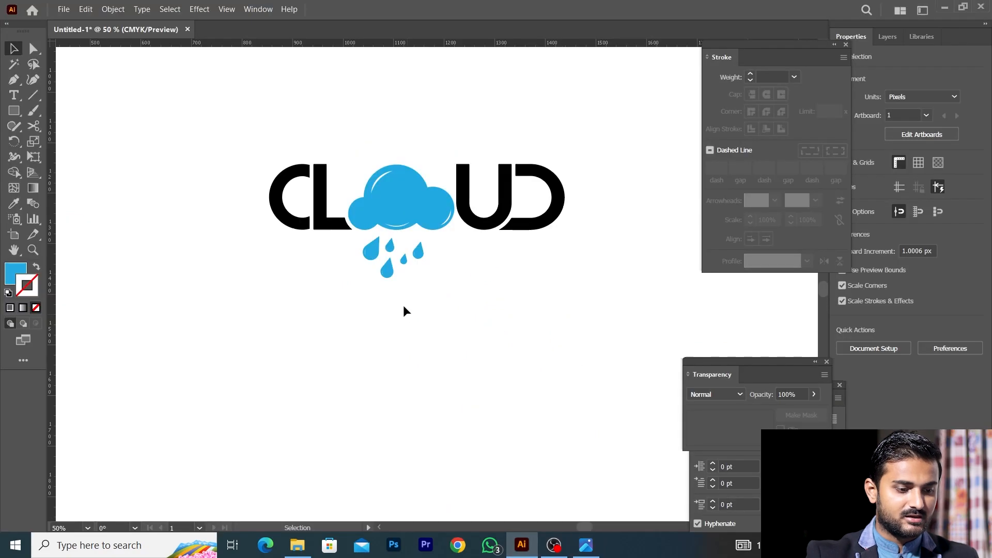
Rotate the smallest raindrop more upright to about 356° and shift it slightly up between its neighbours.
scroll(403, 304, up, 2)
drag(282, 277, 472, 387)
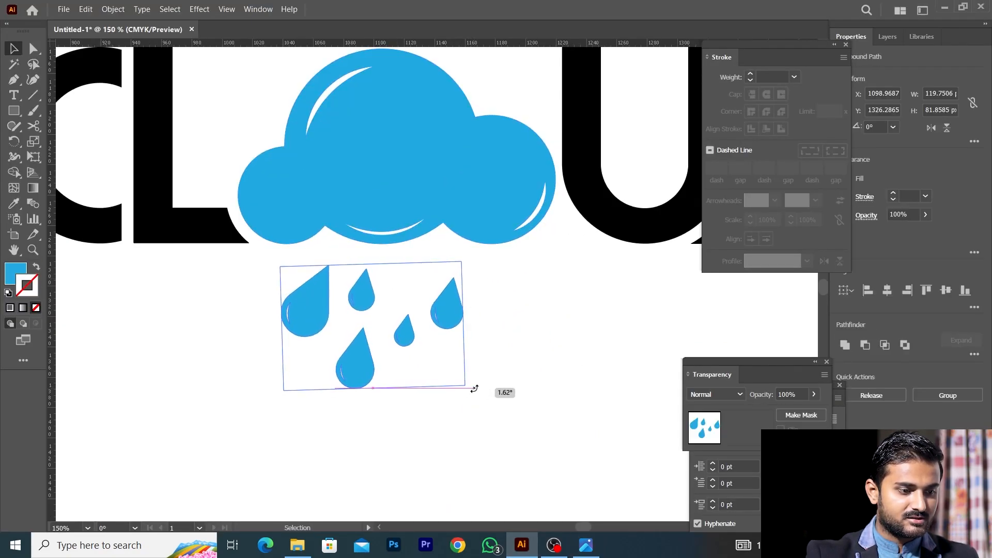
click(407, 356)
scroll(412, 335, up, 2)
click(410, 329)
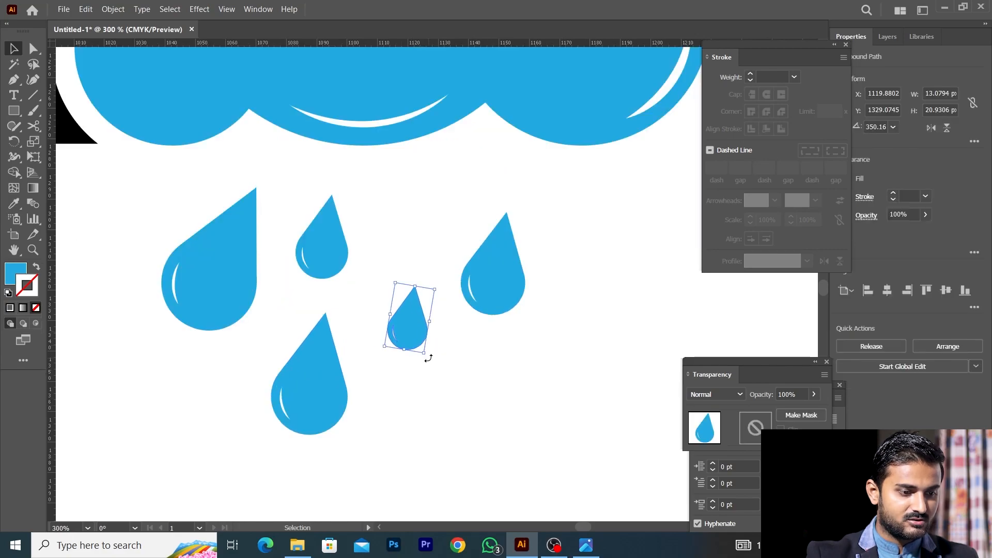
drag(427, 358, 407, 325)
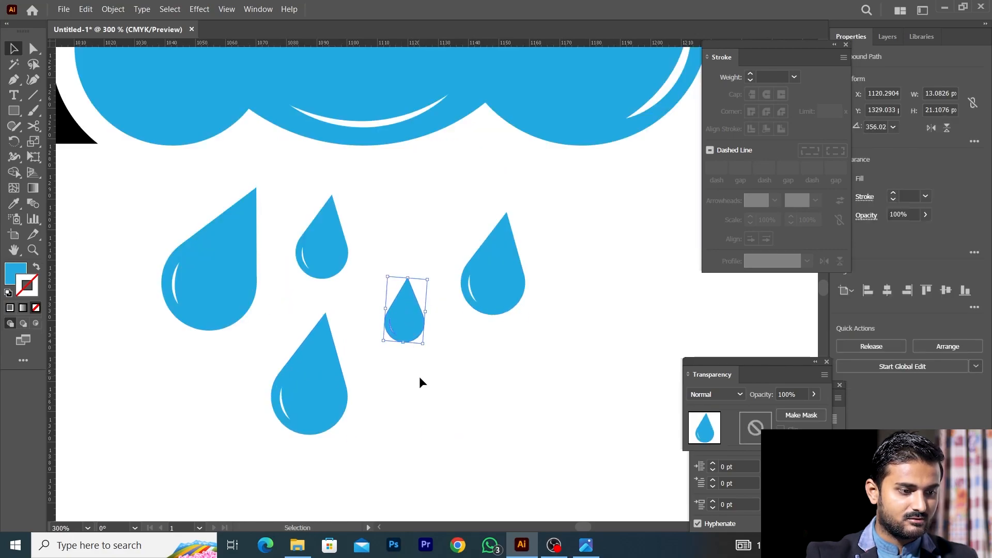
click(419, 376)
Recolour the cloud and all five raindrops with the darker blue 0099ce.
scroll(422, 377, down, 3)
scroll(421, 376, down, 1)
scroll(421, 376, right, 2)
drag(328, 140, 445, 383)
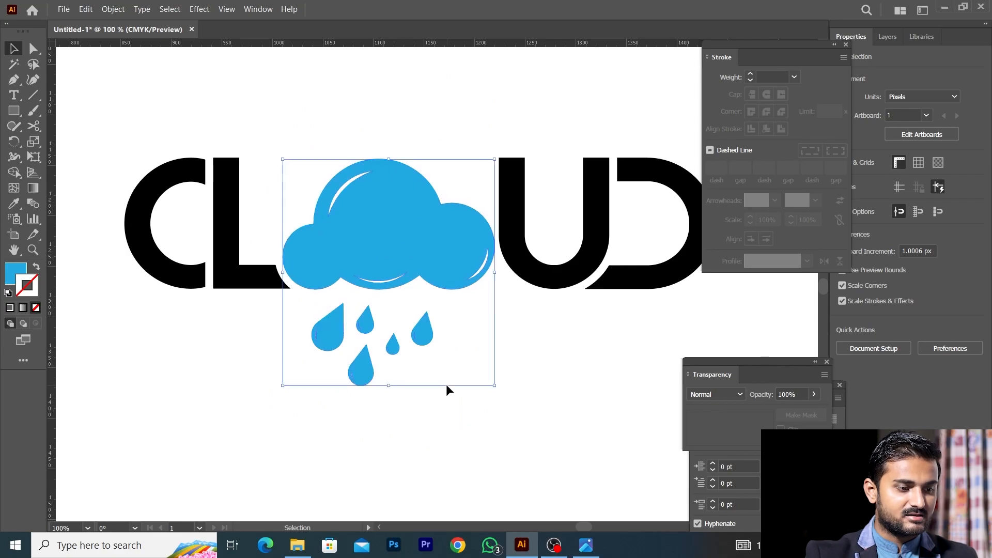
double_click(15, 273)
text(0097cc)
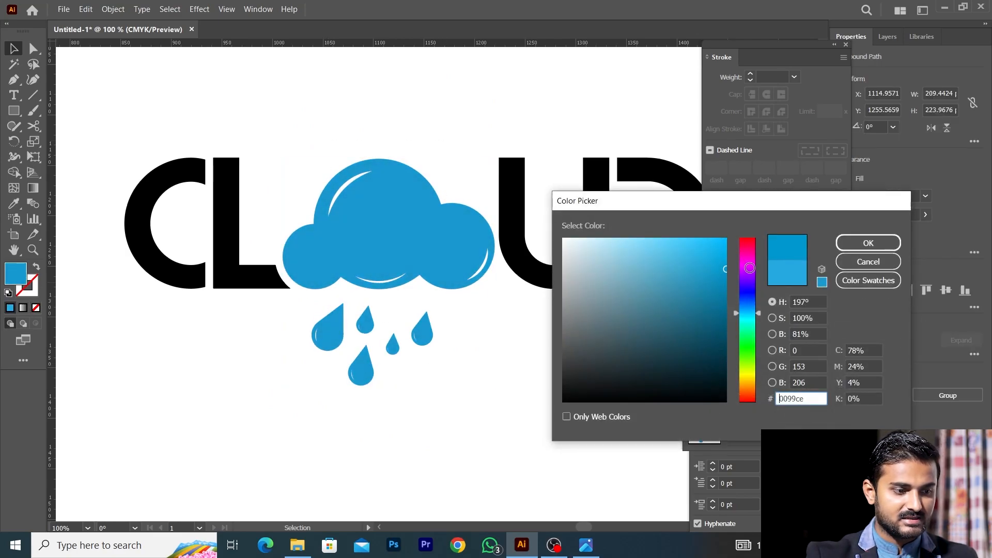
click(868, 243)
key(ctrl+minus)
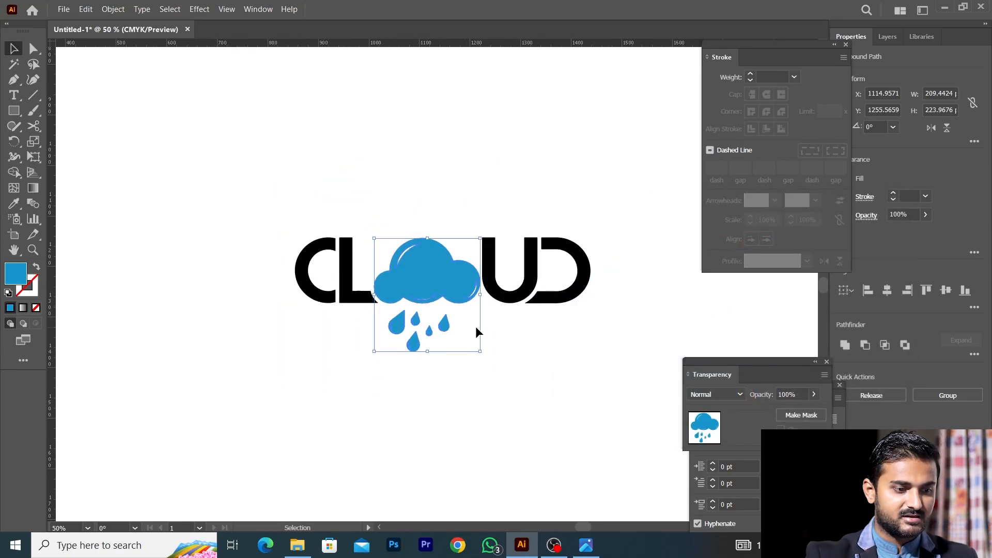
click(475, 326)
Examine the UD join in the Photos reference image and draw a rectangle about 25 × 23 px over the end of the D's upper arm.
scroll(476, 333, up, 1)
scroll(528, 266, up, 2)
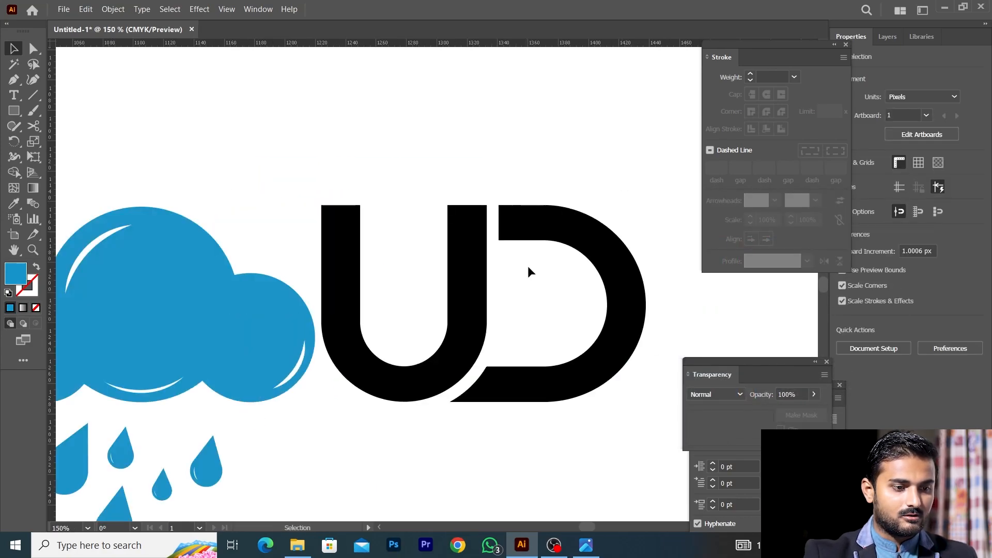
click(586, 545)
drag(732, 256, 614, 189)
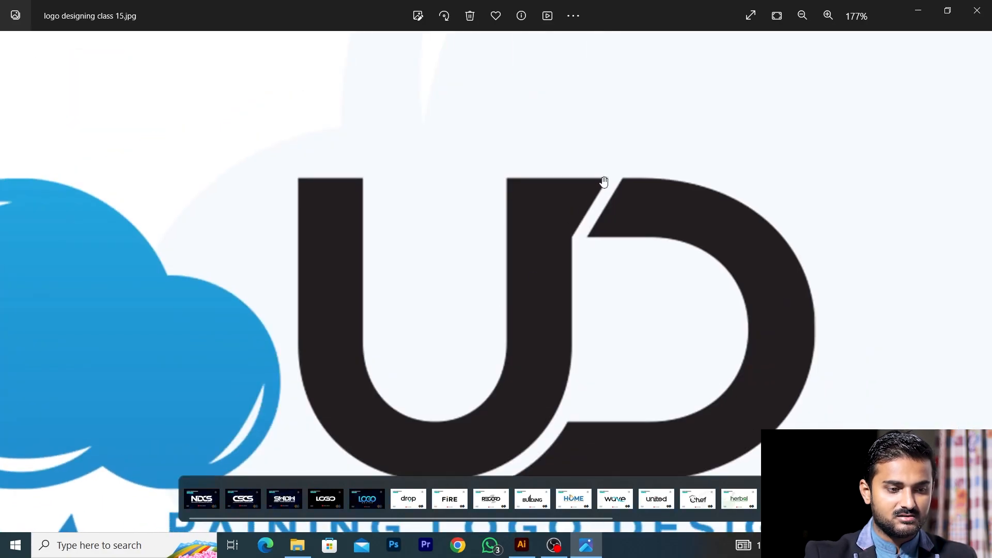
click(522, 545)
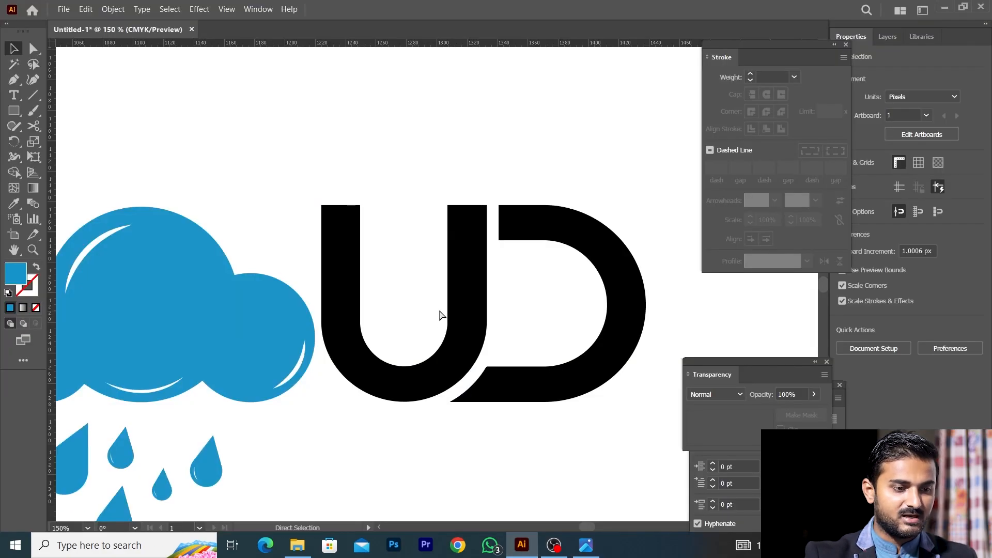
scroll(485, 240, up, 2)
click(18, 111)
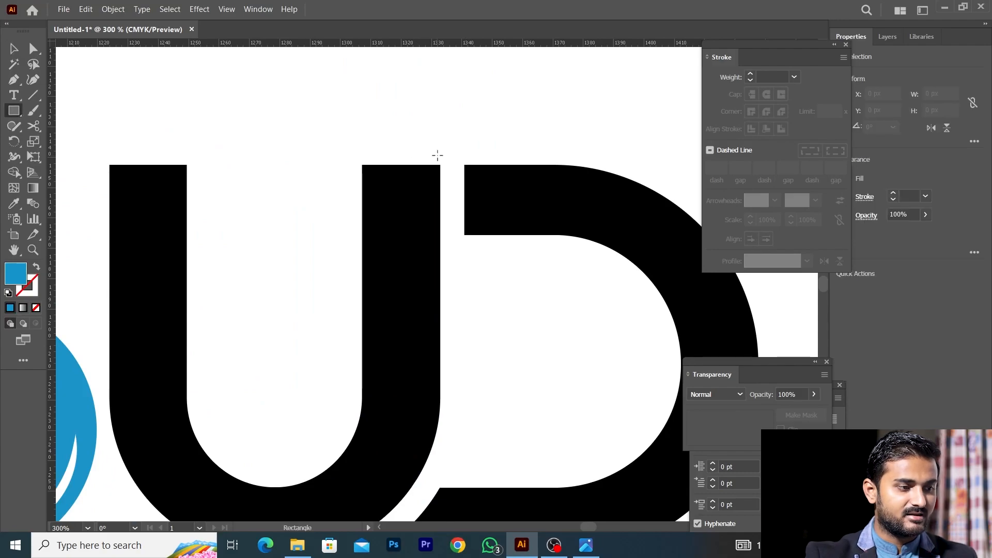
scroll(464, 164, up, 1)
drag(463, 161, 564, 254)
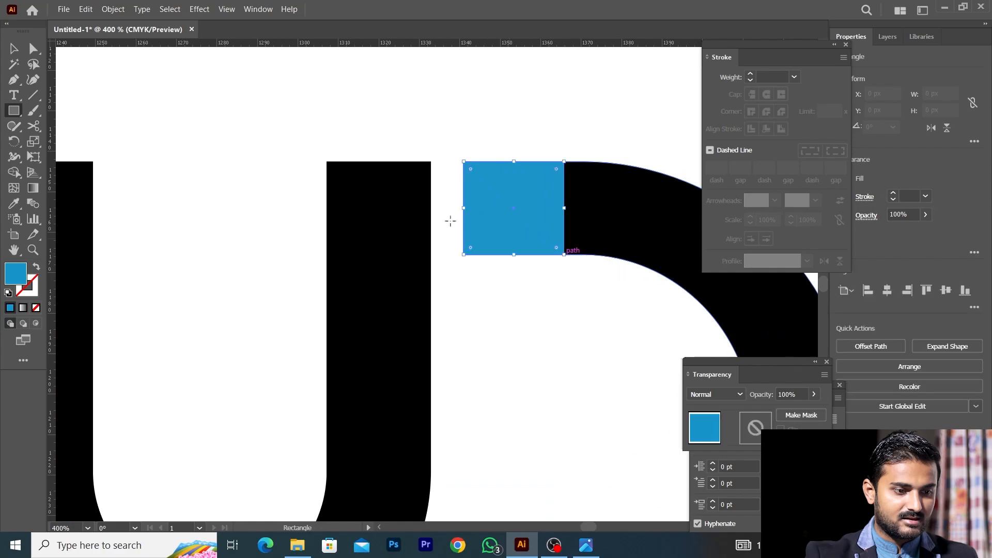
Move the rectangle onto the top of the U's right stem so it juts toward the D, and unite it with the U.
click(11, 47)
click(294, 71)
drag(531, 204, 419, 209)
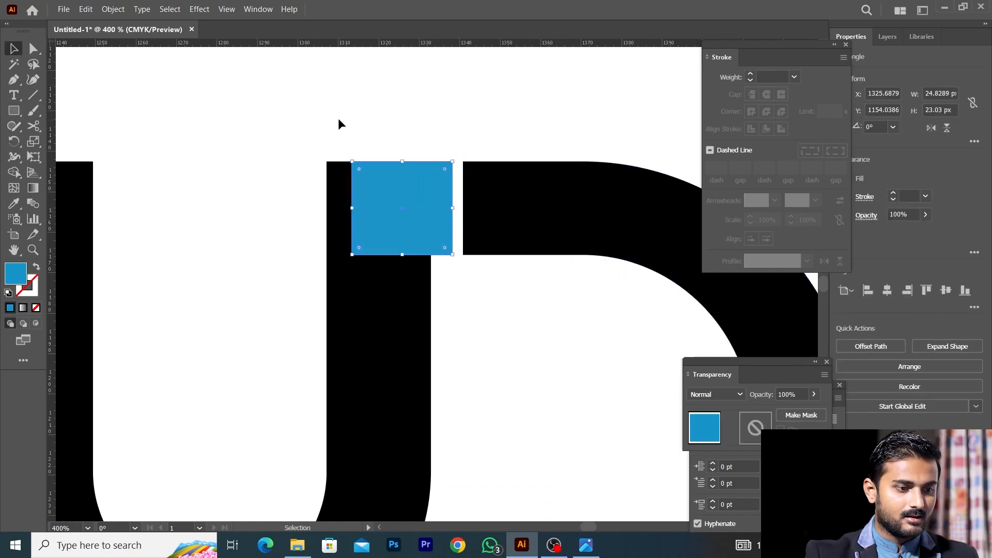
drag(338, 118, 401, 255)
click(845, 344)
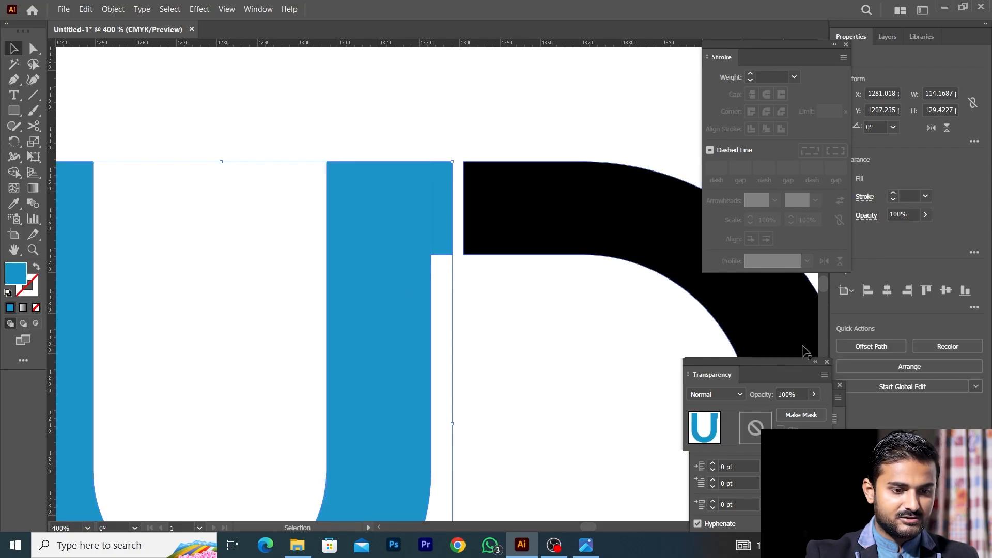
Reshape the U's protruding block into a diagonal edge by moving its upper anchor toward the D and its lower anchor back to the stem.
scroll(473, 295, up, 1)
click(473, 295)
click(418, 178)
scroll(418, 178, up, 2)
click(33, 49)
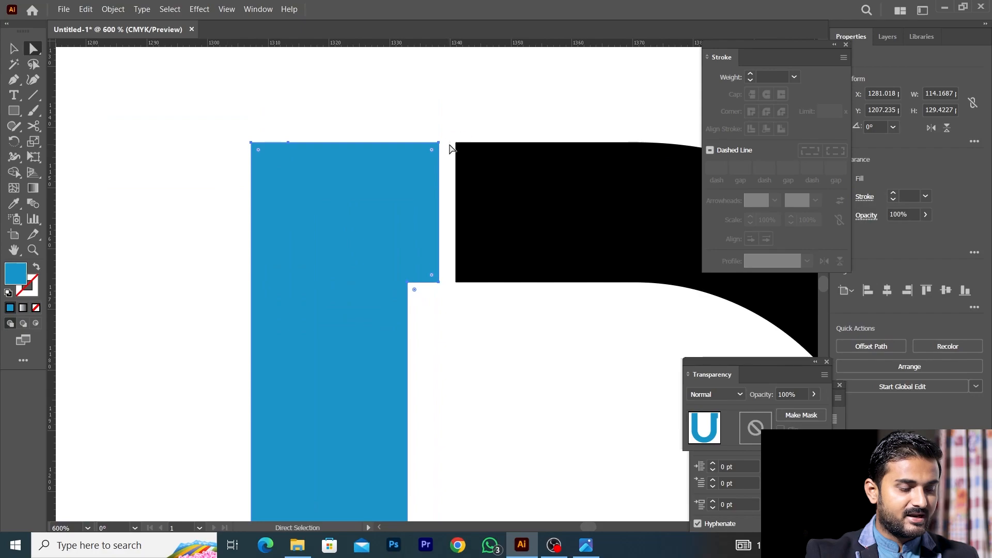
click(438, 147)
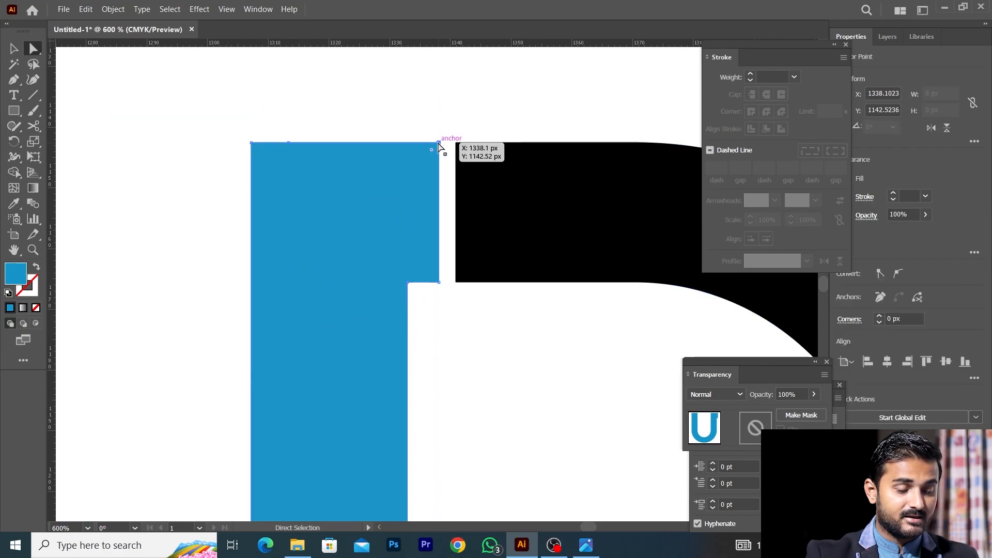
drag(441, 147, 486, 146)
drag(440, 282, 408, 283)
Slant the end of the D's upper arm parallel to the U's diagonal edge by moving its upper and lower anchor points.
click(479, 250)
scroll(465, 258, right, 1)
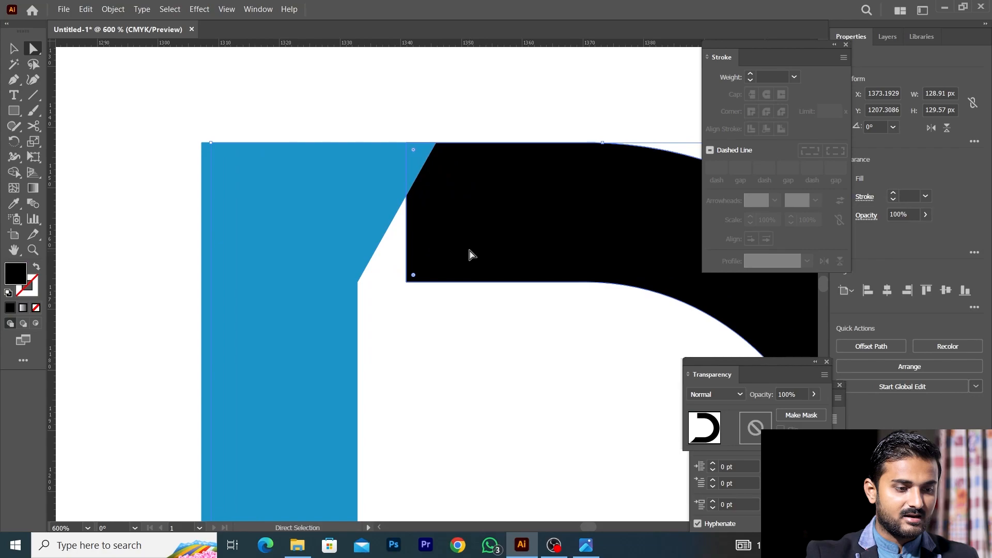
click(406, 144)
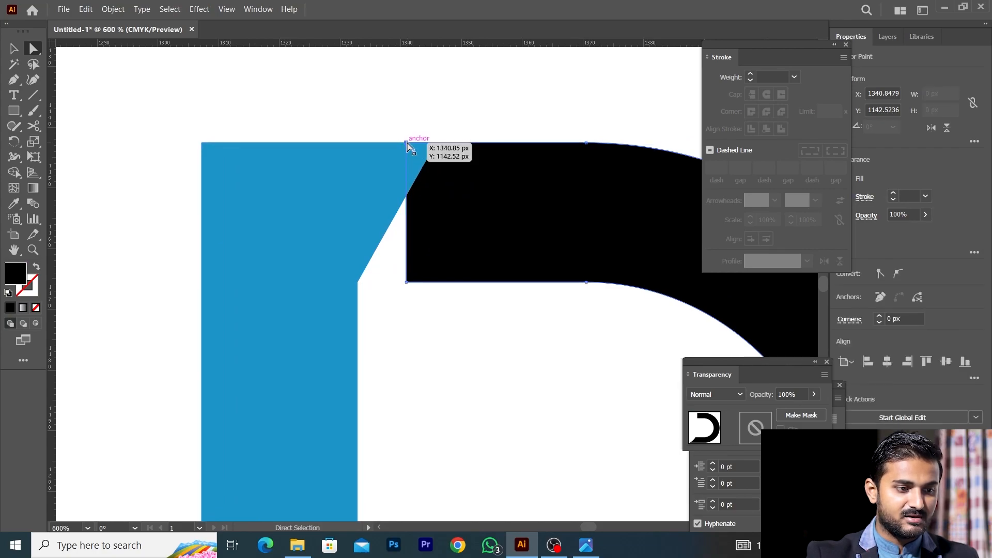
drag(407, 147, 457, 149)
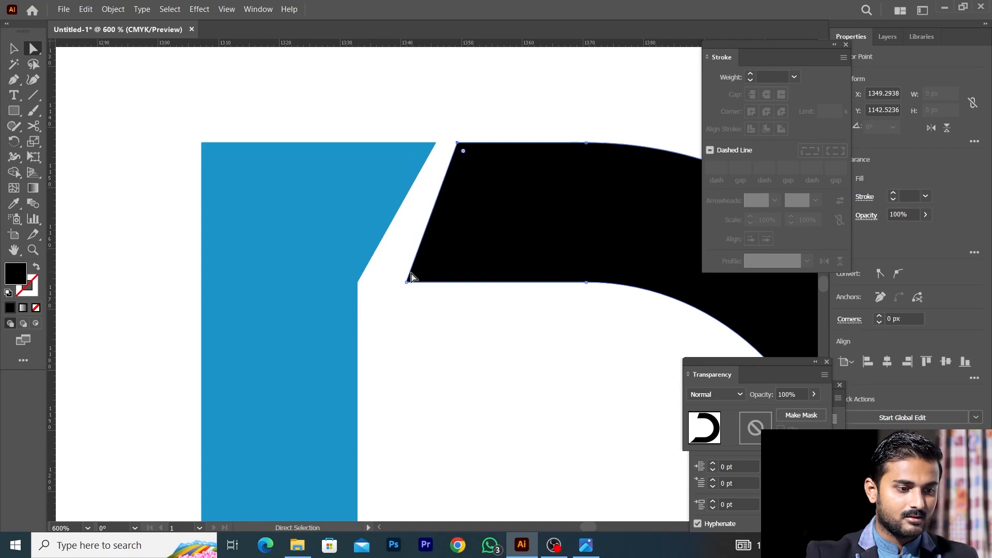
drag(407, 283, 379, 282)
scroll(432, 281, down, 4)
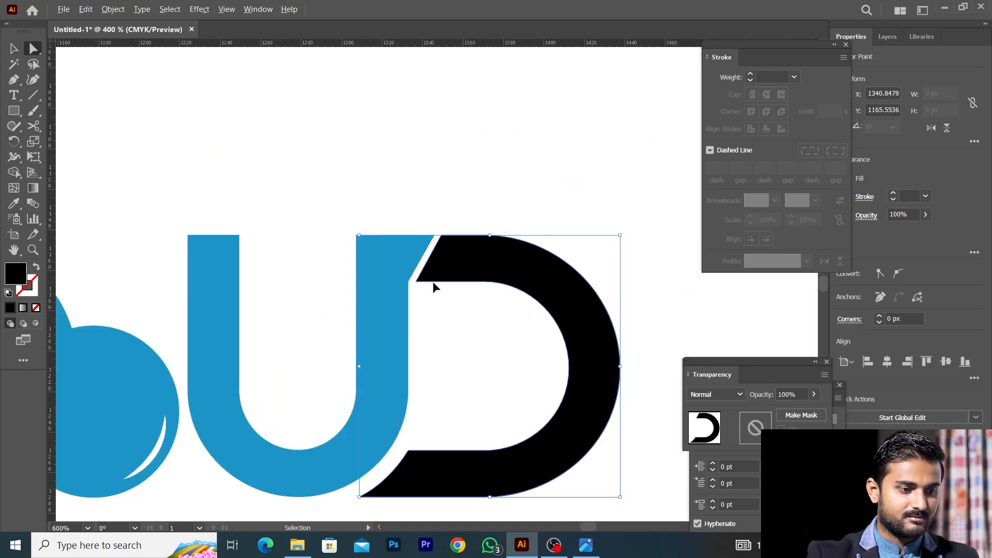
scroll(465, 318, down, 1)
Shift both anchors of the D's slanted end away from the U to widen the diagonal gap.
scroll(459, 299, up, 5)
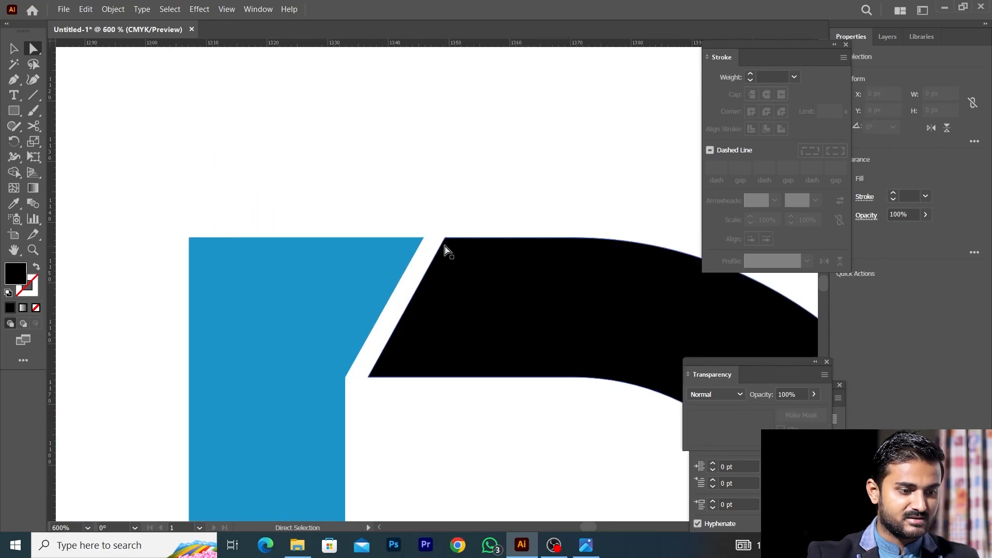
click(446, 239)
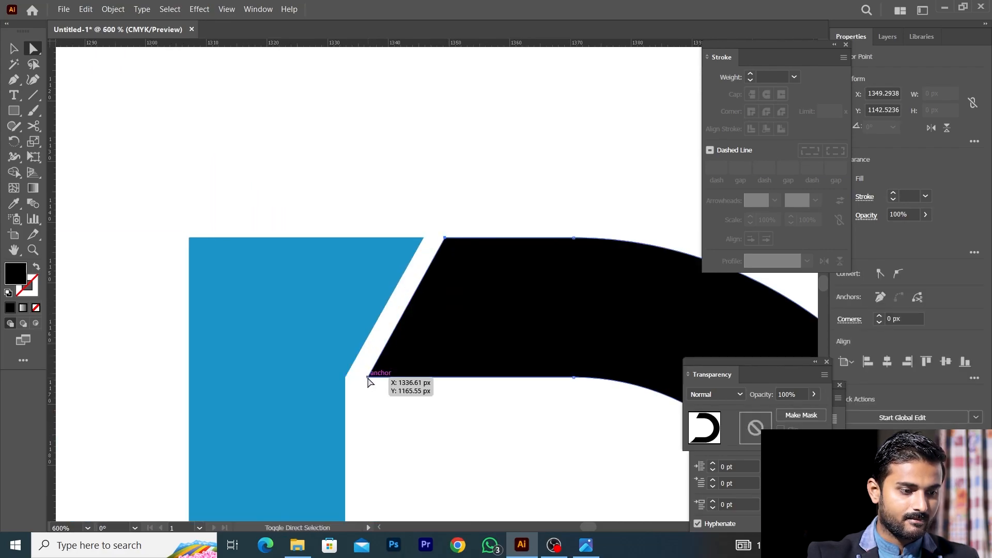
drag(370, 377, 385, 377)
scroll(435, 367, down, 4)
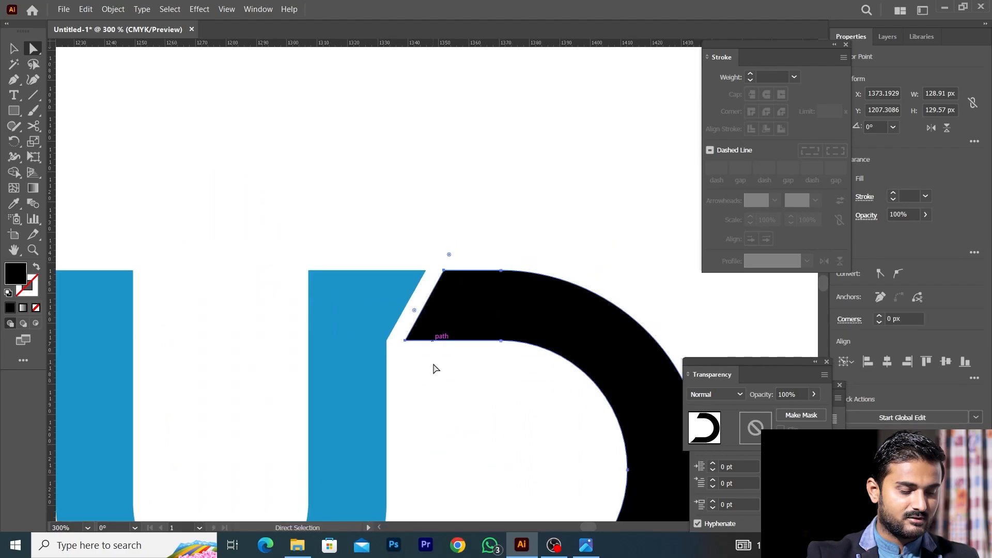
click(447, 373)
scroll(445, 372, up, 1)
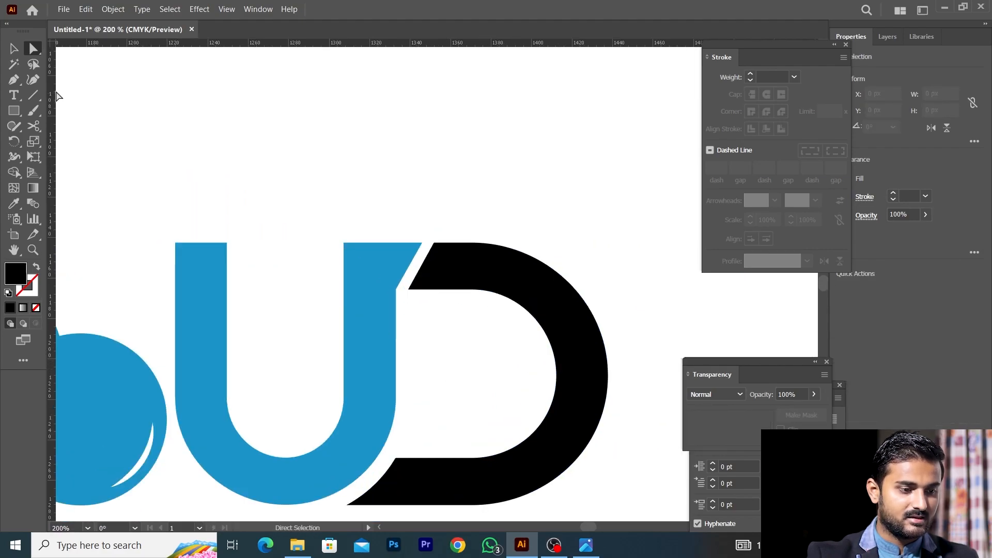
Recolour the U black by sampling the D's fill with the Eyedropper.
scroll(512, 207, down, 2)
click(436, 266)
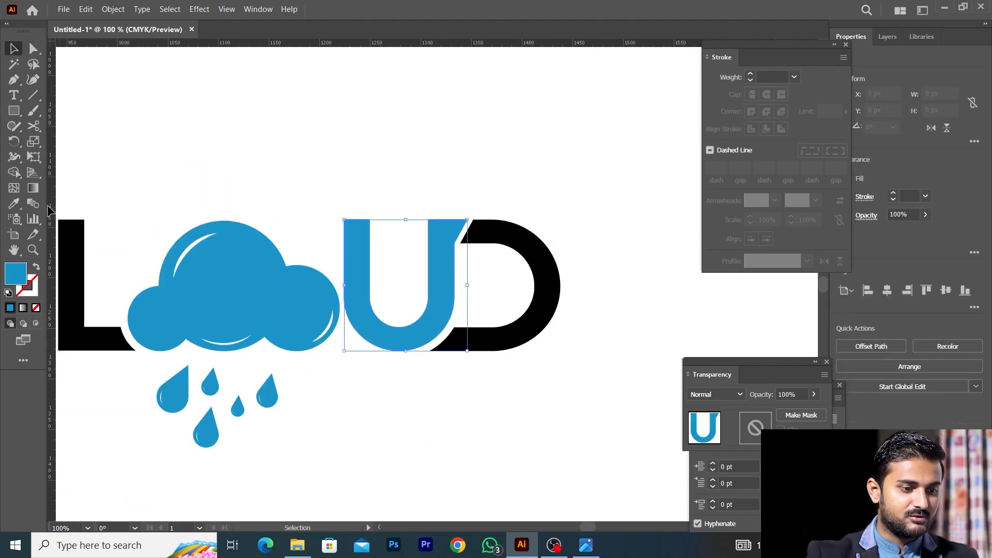
click(13, 204)
click(553, 243)
scroll(545, 245, left, 3)
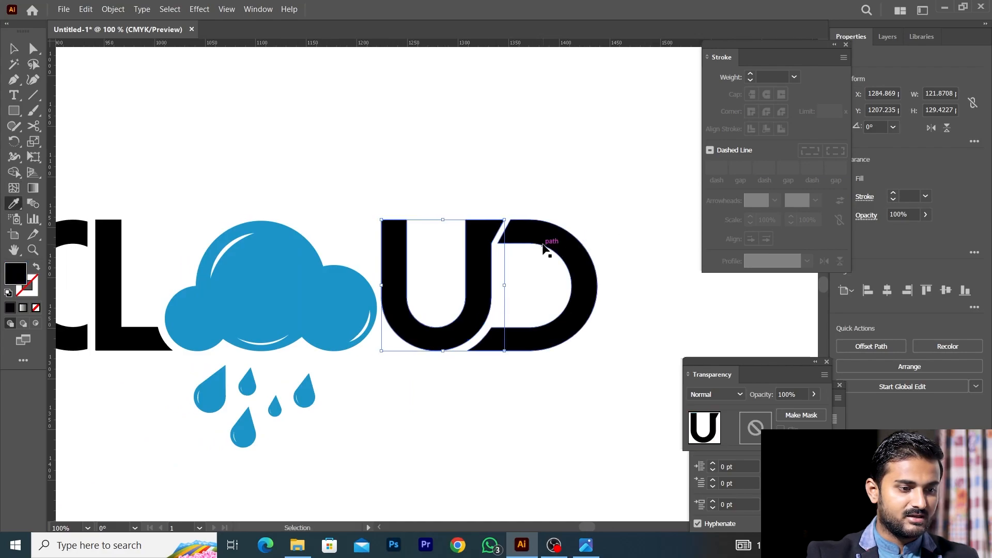
key(v)
click(407, 146)
Add the tagline text "RAINING LOGO DESIGN" beside the cloud.
scroll(406, 146, down, 2)
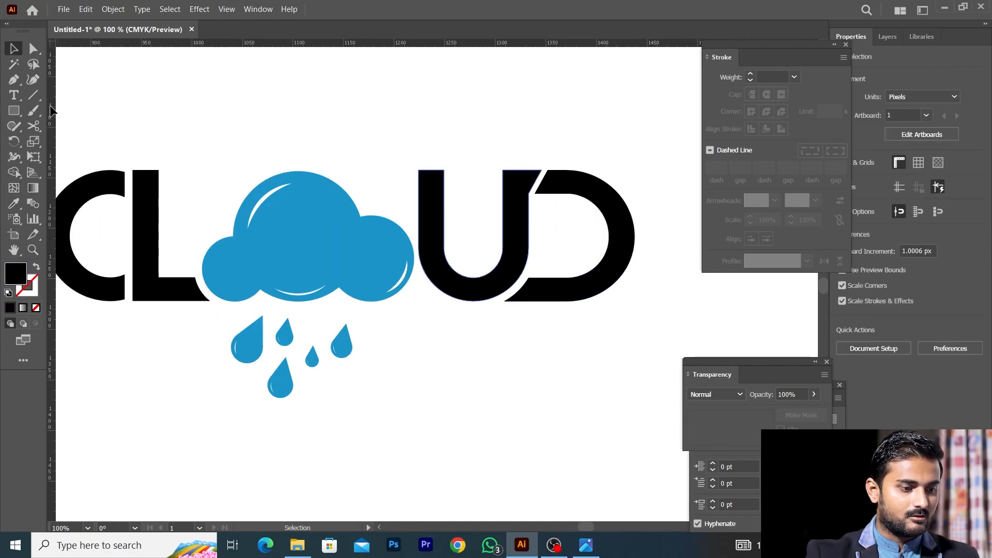
key(t)
click(404, 333)
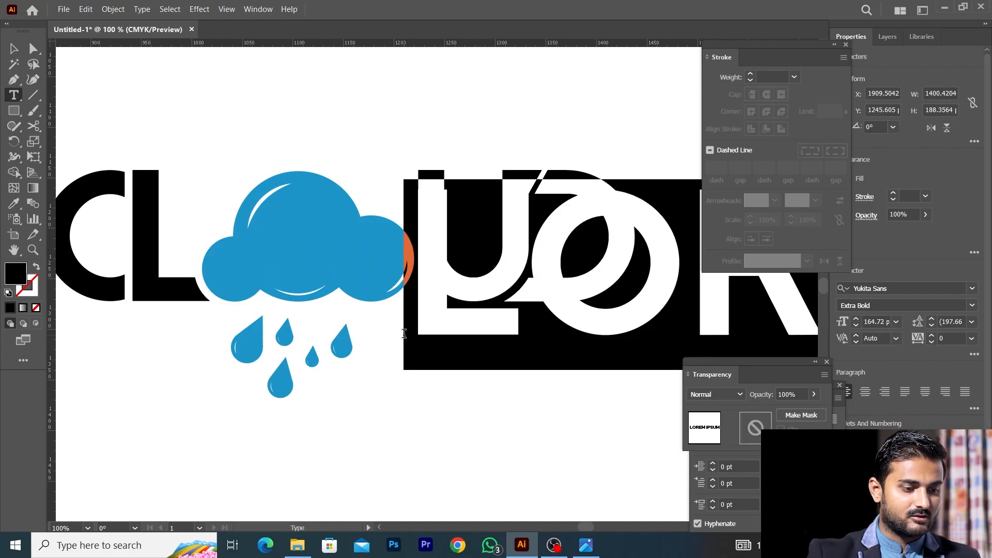
key(BackSpace)
text(RAIN)
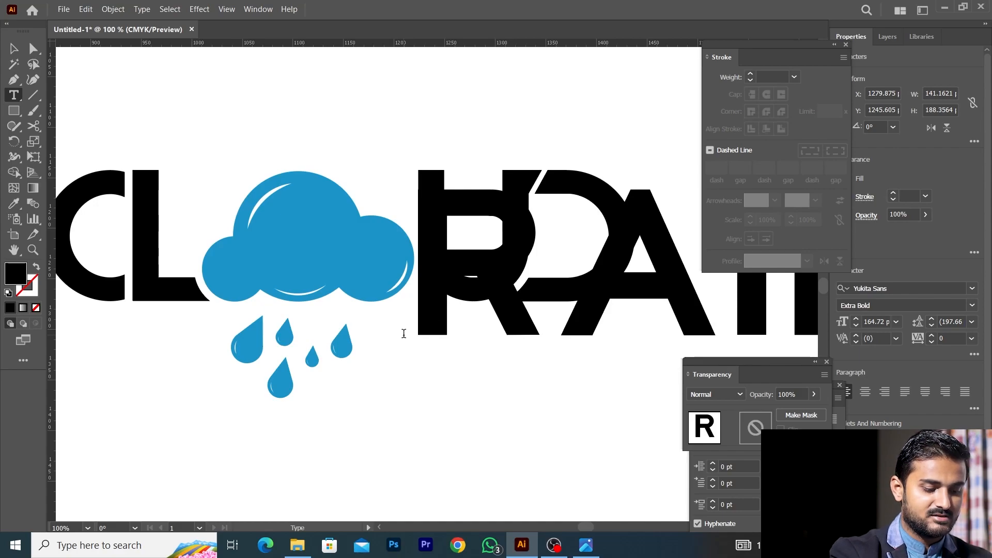
click(13, 49)
Scale the tagline down to about 508 × 41 px and bring it over to the UD letters.
scroll(165, 269, down, 6)
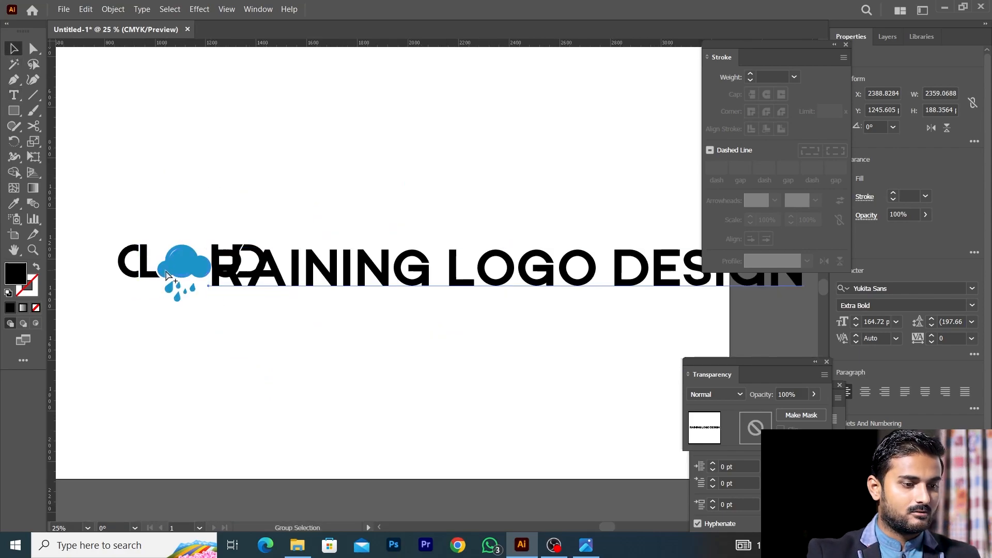
drag(381, 283, 209, 292)
drag(214, 276, 586, 267)
key(space)
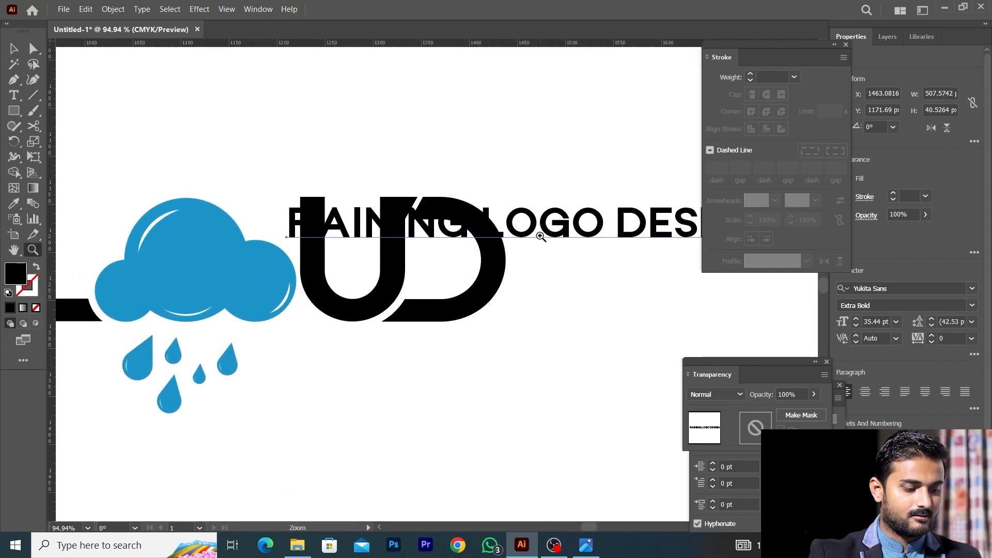
Move the tagline directly beneath the UD letters and scale it down to 17 pt, about 244 × 19 px.
key(v)
drag(540, 236, 502, 361)
key(ctrl+minus)
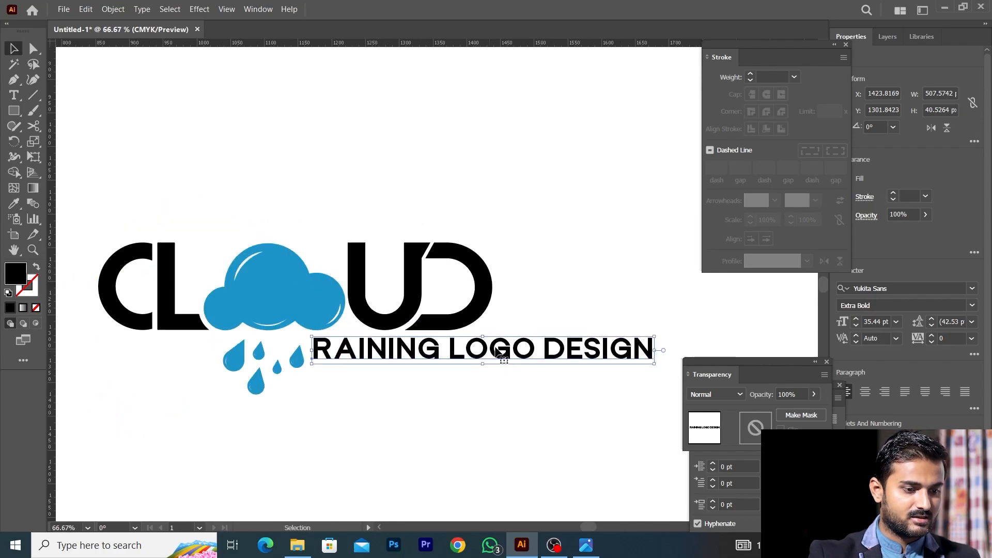
drag(649, 340, 453, 353)
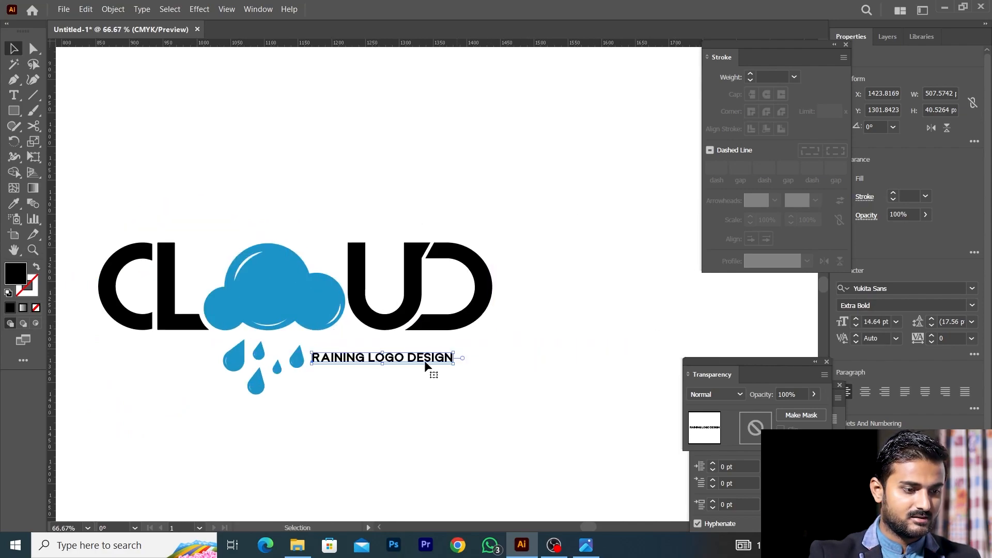
scroll(368, 356, up, 2)
drag(369, 360, 385, 322)
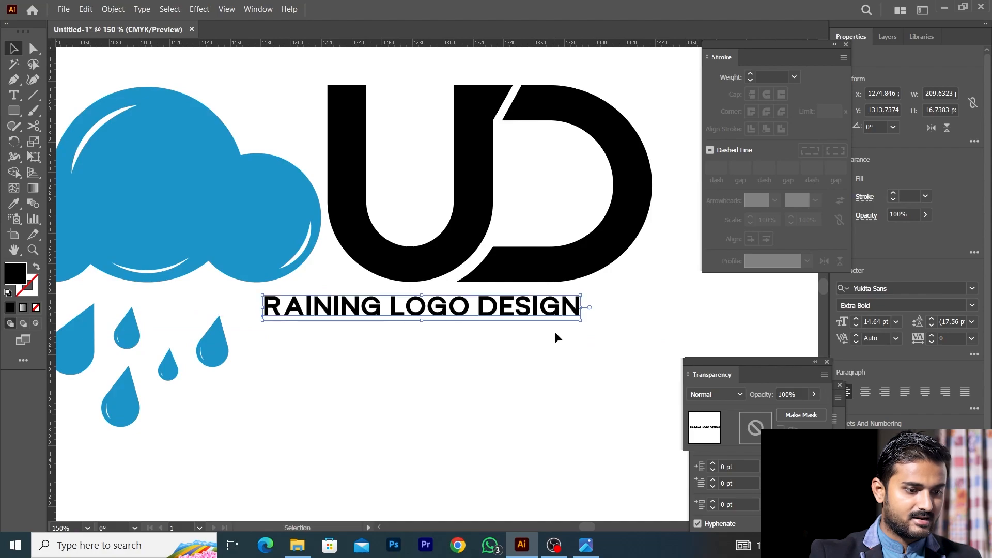
drag(581, 320, 632, 351)
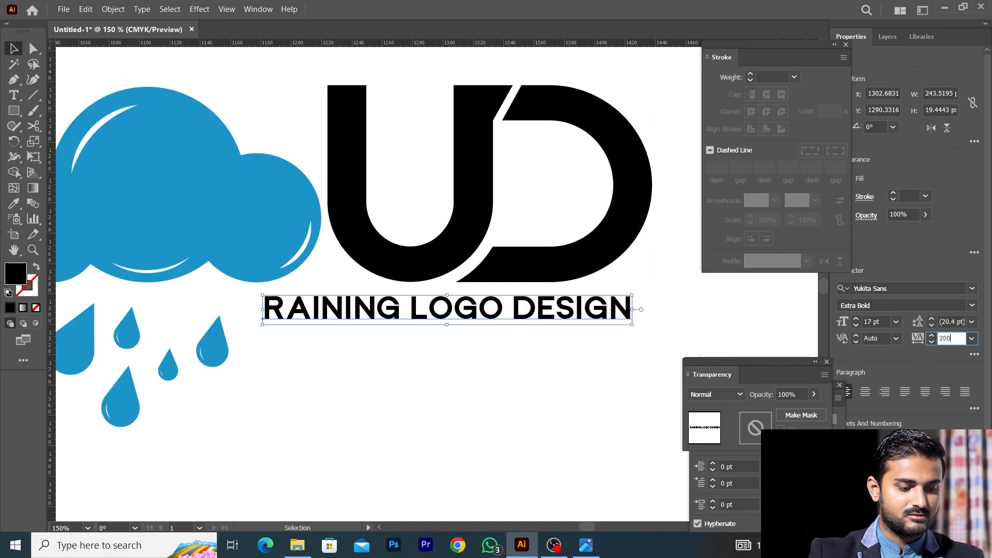
Set the tagline's tracking to 200 and scale it to about 257 × 16 px, ending flush with the D's outer edge.
key(Return)
drag(730, 324, 651, 334)
click(576, 359)
scroll(575, 356, down, 3)
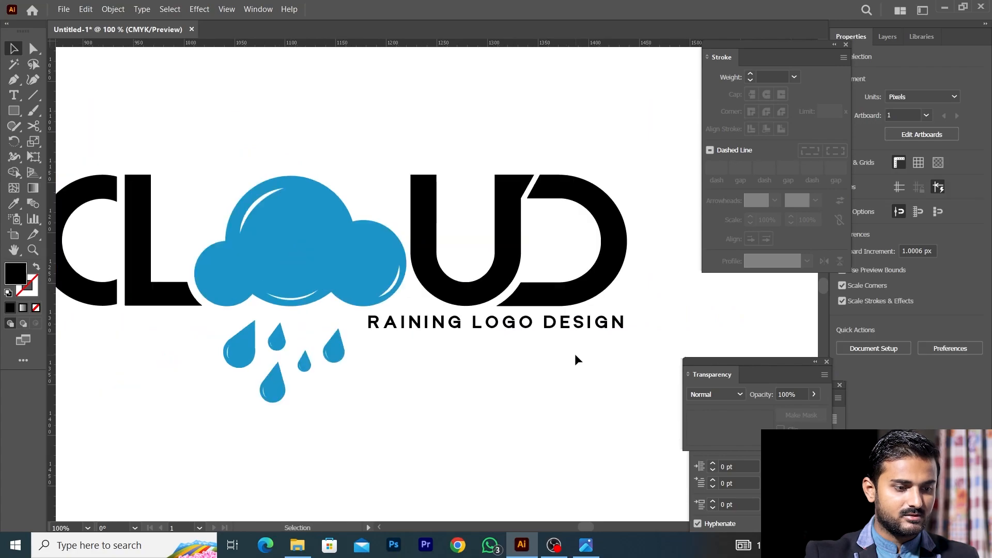
scroll(551, 340, up, 1)
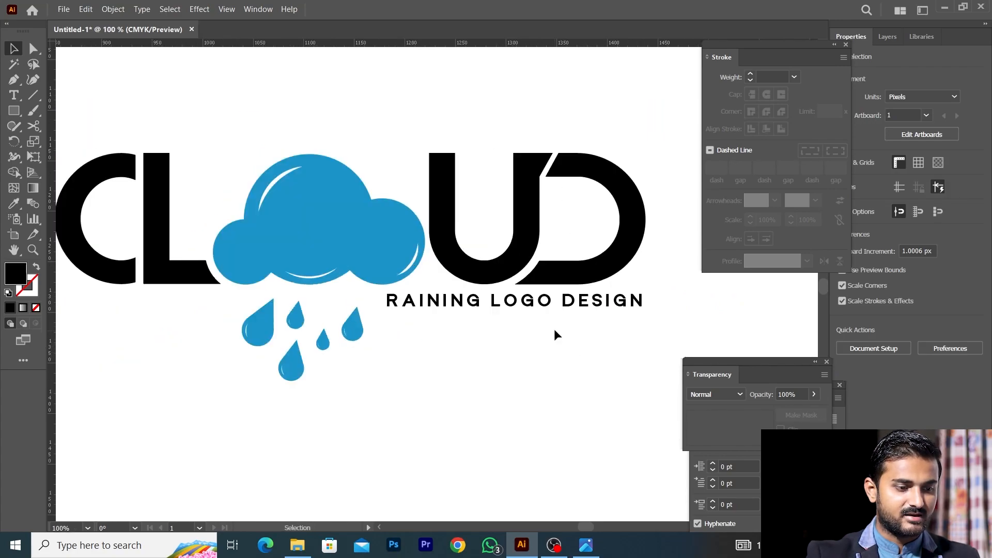
Recolour the tagline blue by sampling the cloud's fill with the Eyedropper.
click(549, 313)
scroll(519, 370, down, 2)
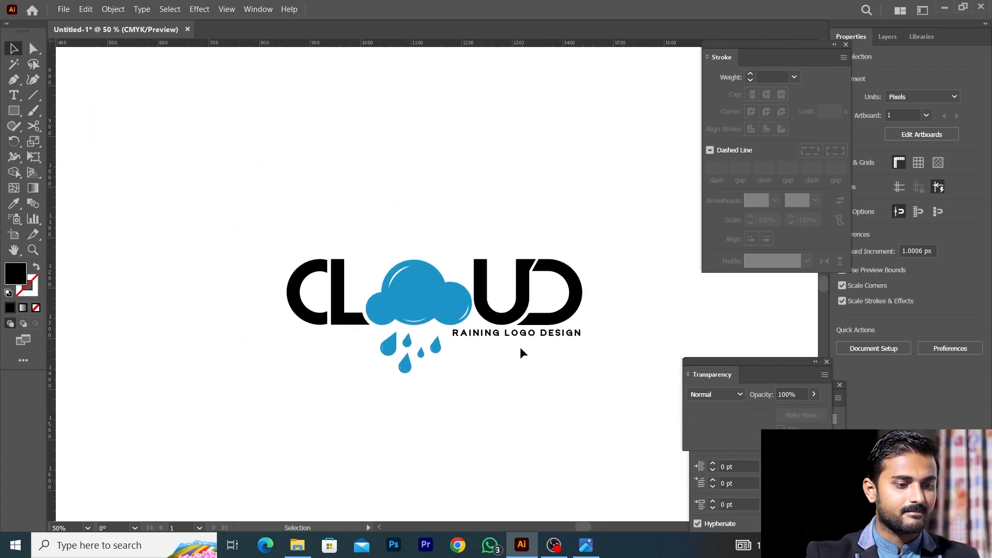
key(i)
click(408, 282)
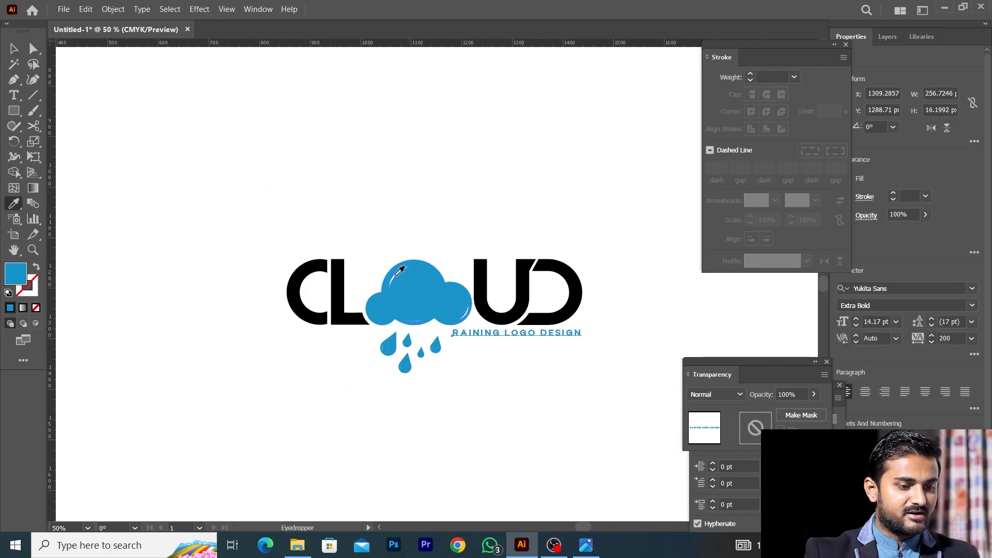
click(16, 47)
click(376, 166)
Select the whole logo with its tagline and enlarge it proportionally to about 958 × 369 px.
scroll(417, 187, down, 2)
scroll(417, 187, down, 1)
drag(285, 191, 586, 352)
drag(527, 294, 591, 334)
click(514, 358)
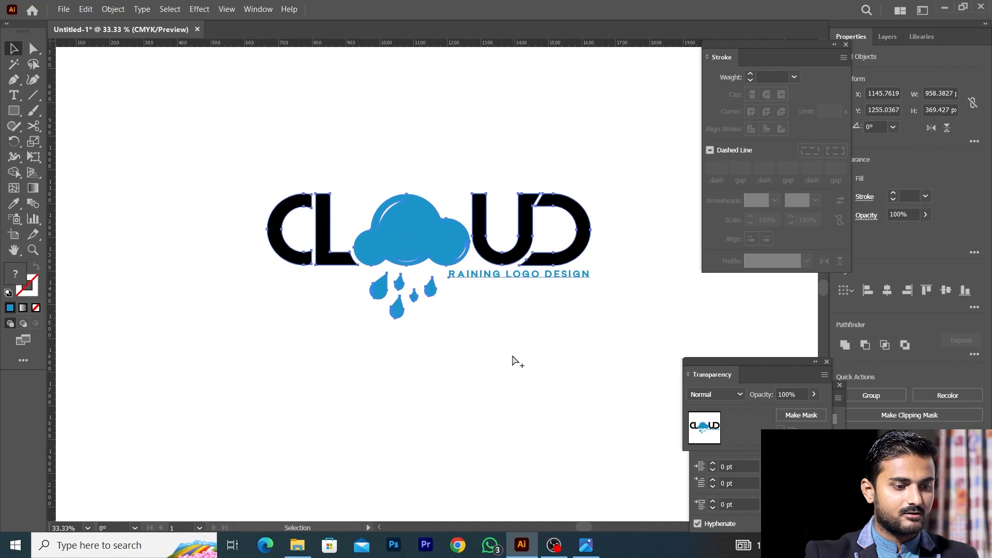
scroll(518, 359, down, 1)
scroll(518, 360, up, 2)
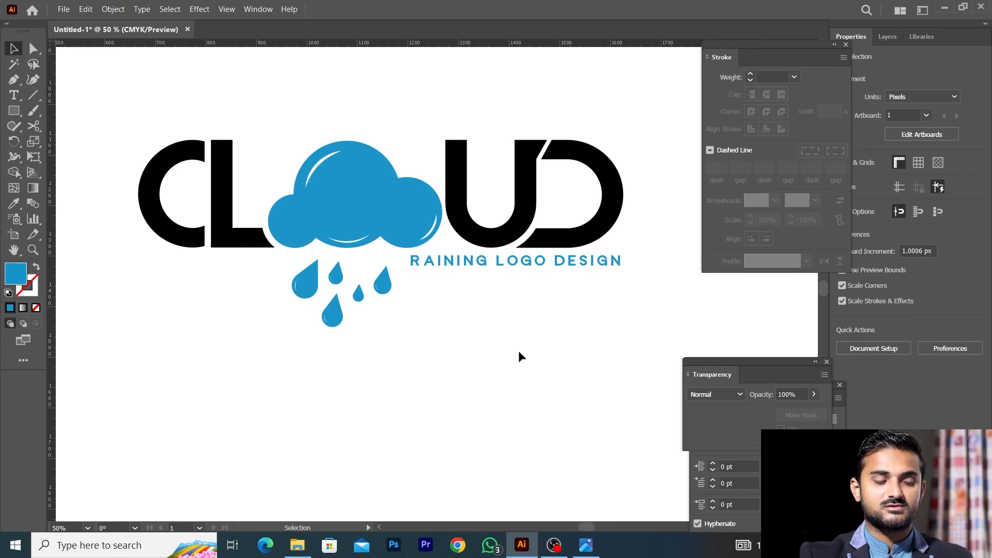
Shift the C and the L's stem slightly toward the cloud by their anchors, keeping the L's curved cut end in place.
scroll(519, 353, left, 1)
scroll(519, 354, up, 1)
scroll(237, 243, left, 1)
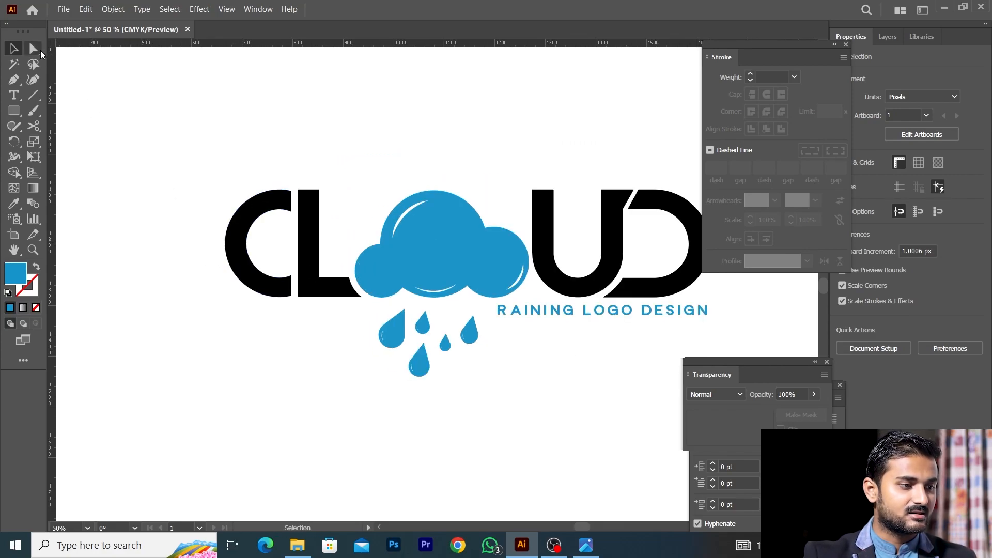
click(37, 50)
drag(152, 137, 349, 362)
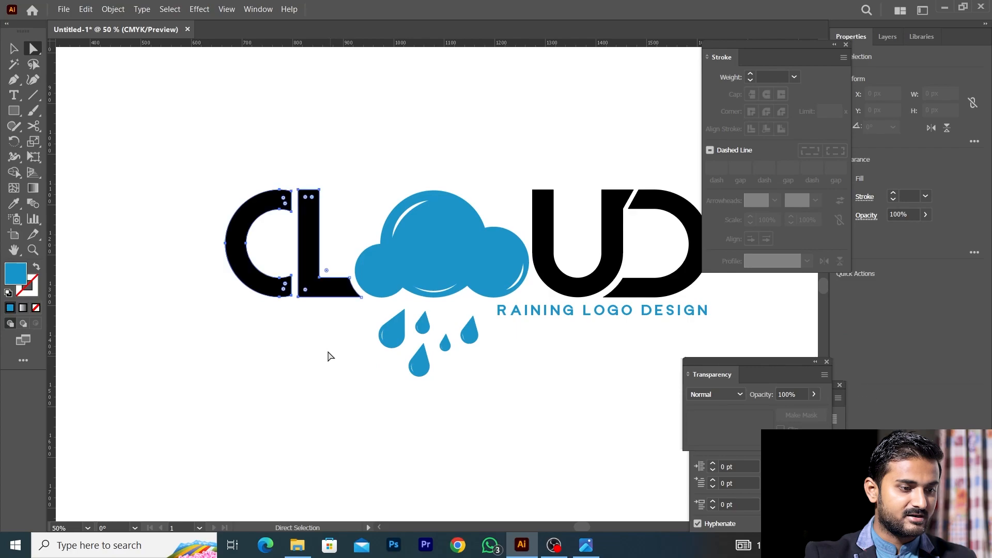
drag(302, 296, 306, 297)
click(14, 48)
click(370, 374)
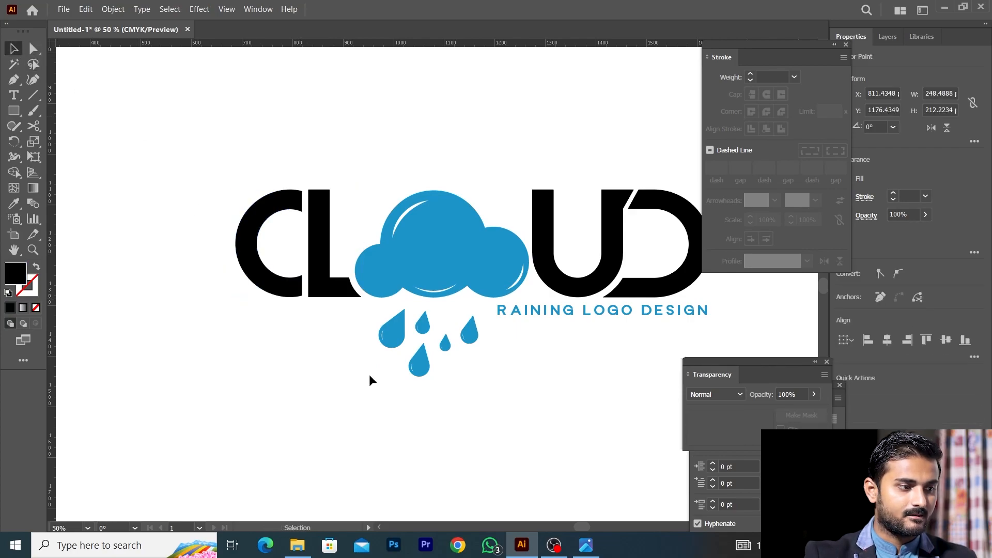
Compare the logo with the reference image "logo designing class 15.jpg" in the photo viewer and return to Illustrator.
click(586, 545)
scroll(566, 387, down, 5)
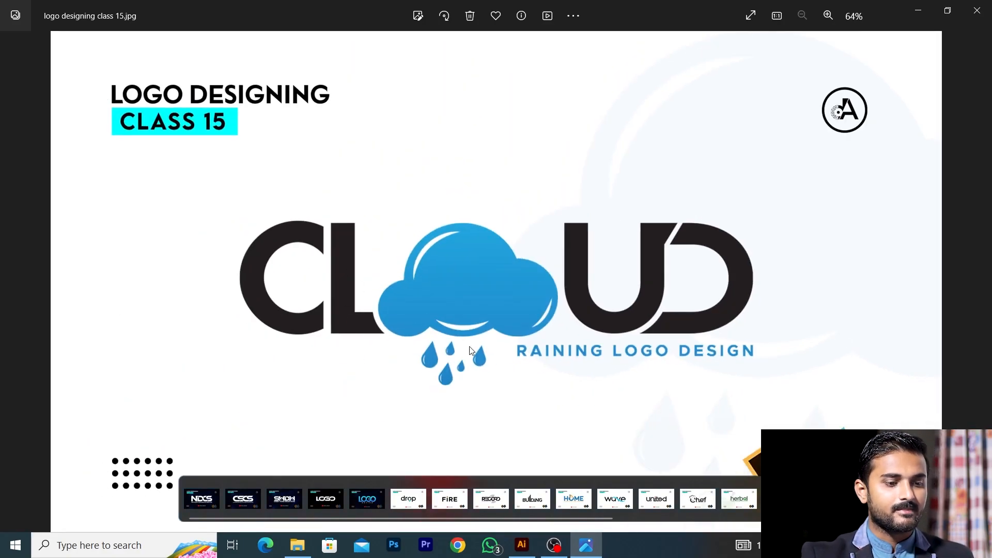
click(522, 545)
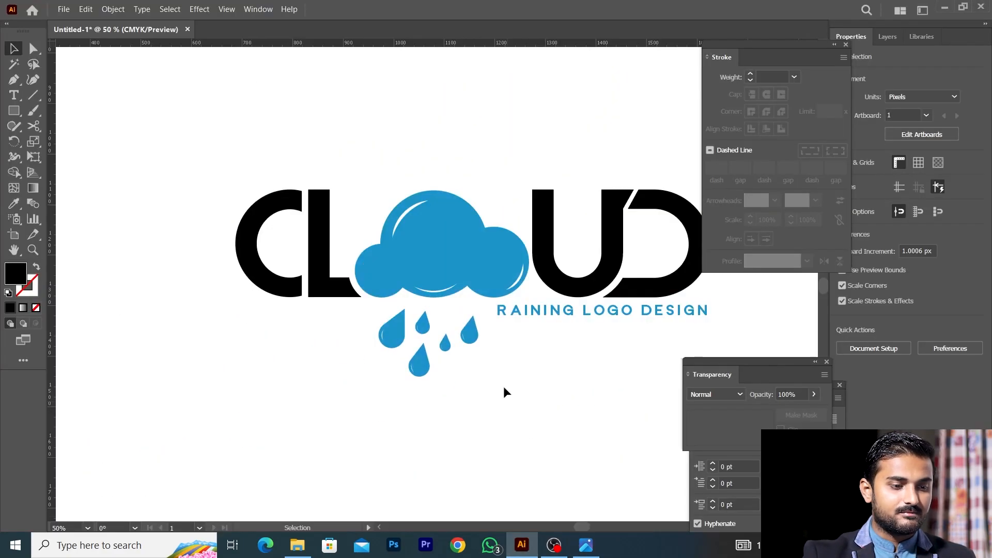